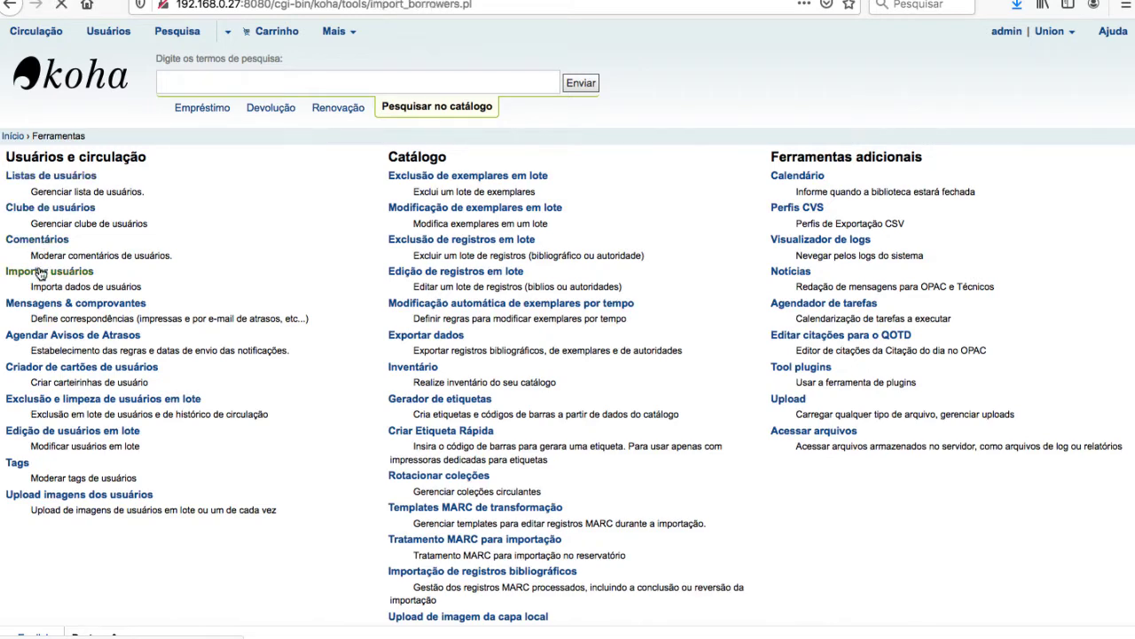
- Open the Importar usuários tool and examine its notes on available CSV columns and required fields
scroll(385, 255, down, 1)
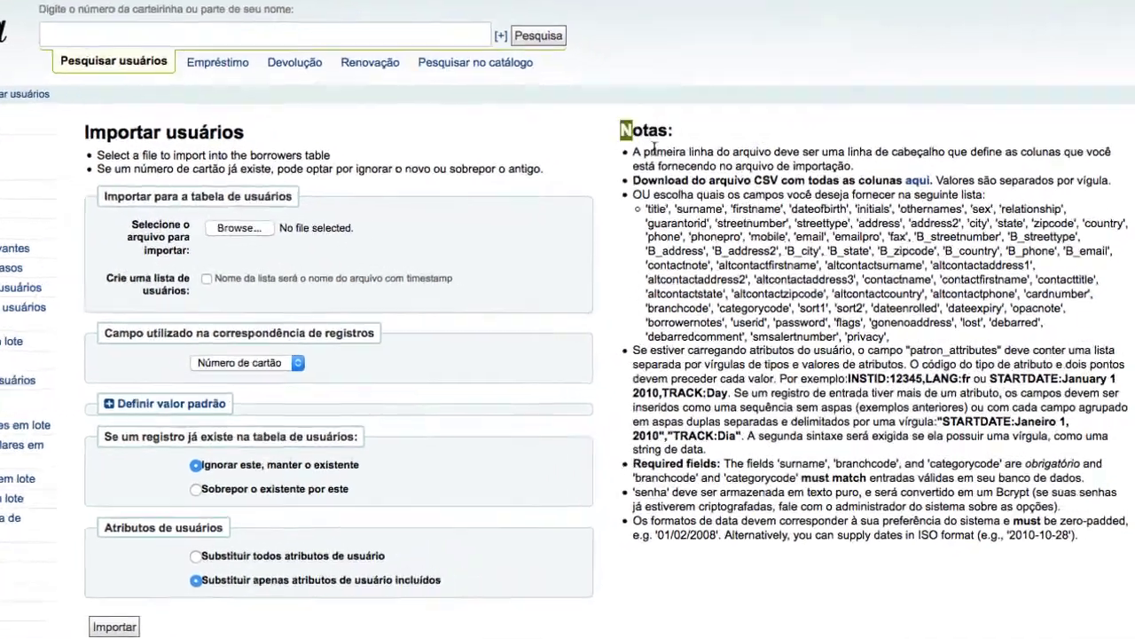
drag(653, 149, 1090, 537)
click(1053, 595)
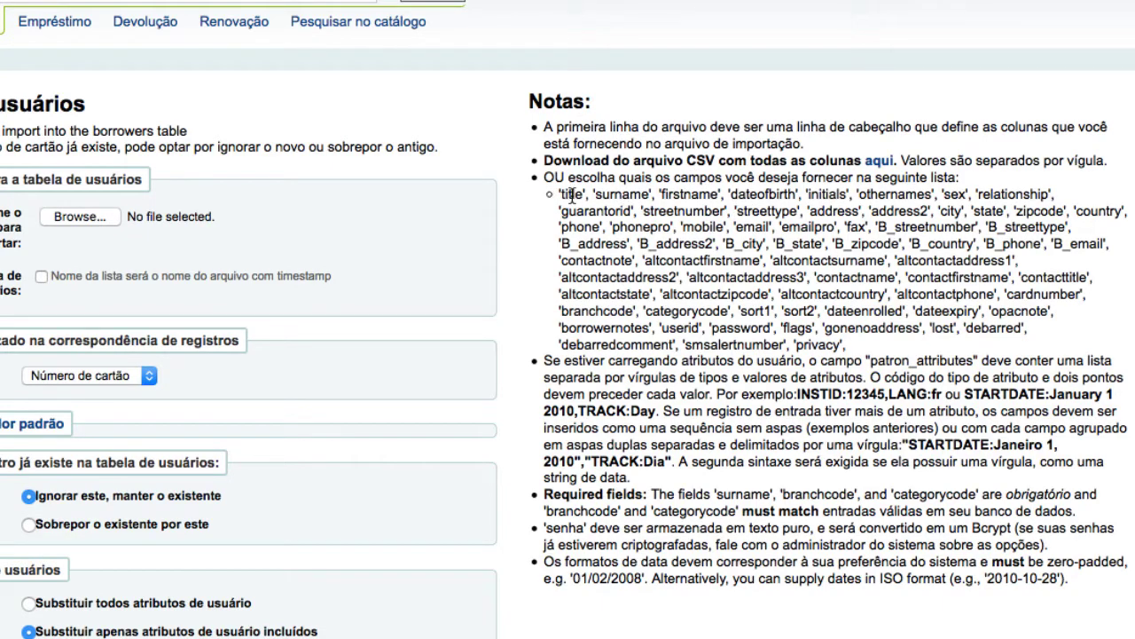
drag(559, 193, 852, 349)
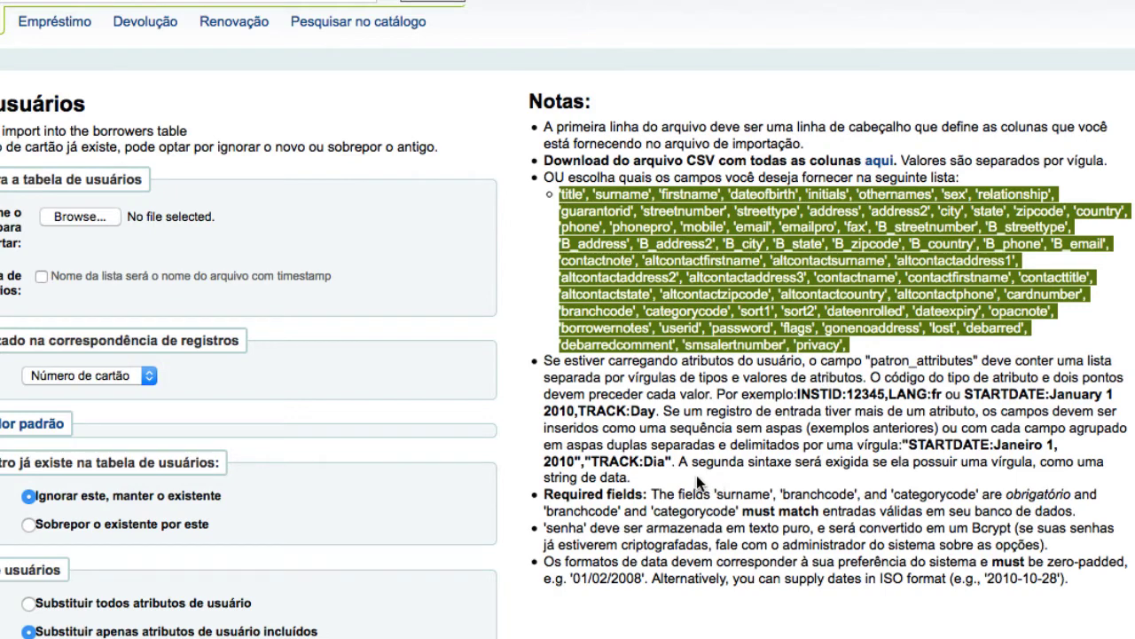
scroll(698, 468, down, 1)
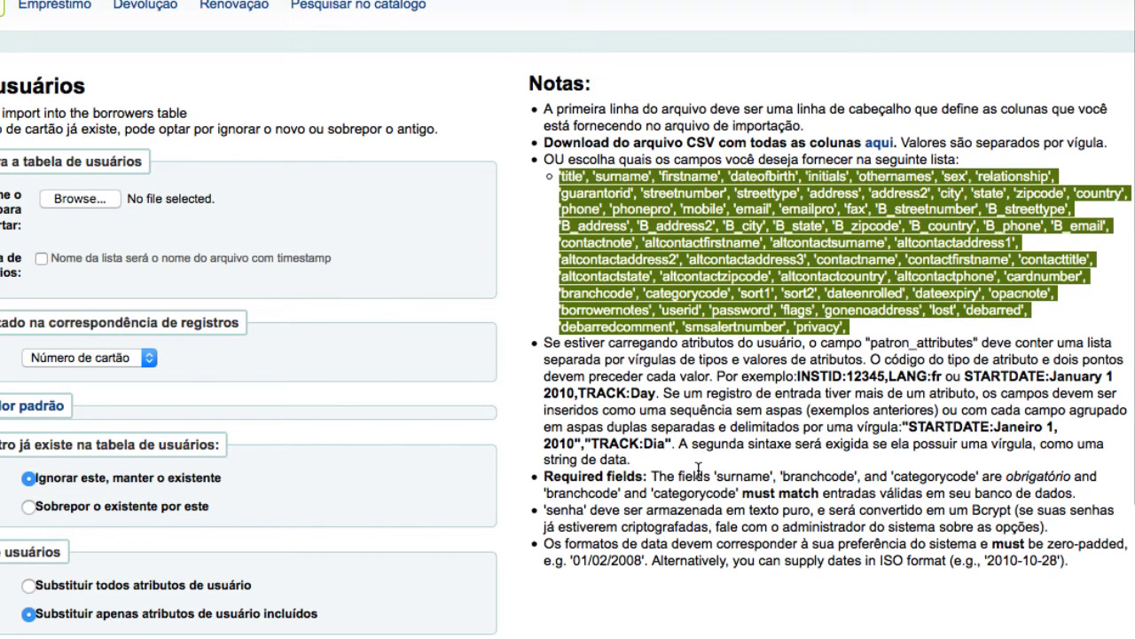
click(542, 478)
drag(543, 477, 1084, 498)
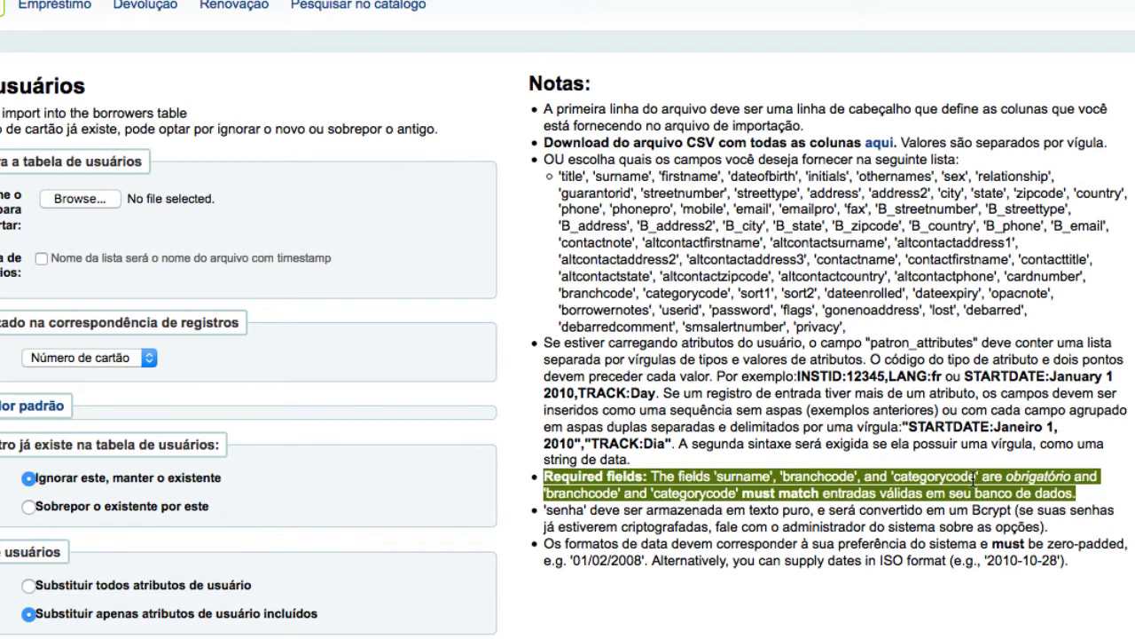
scroll(900, 530, down, 1)
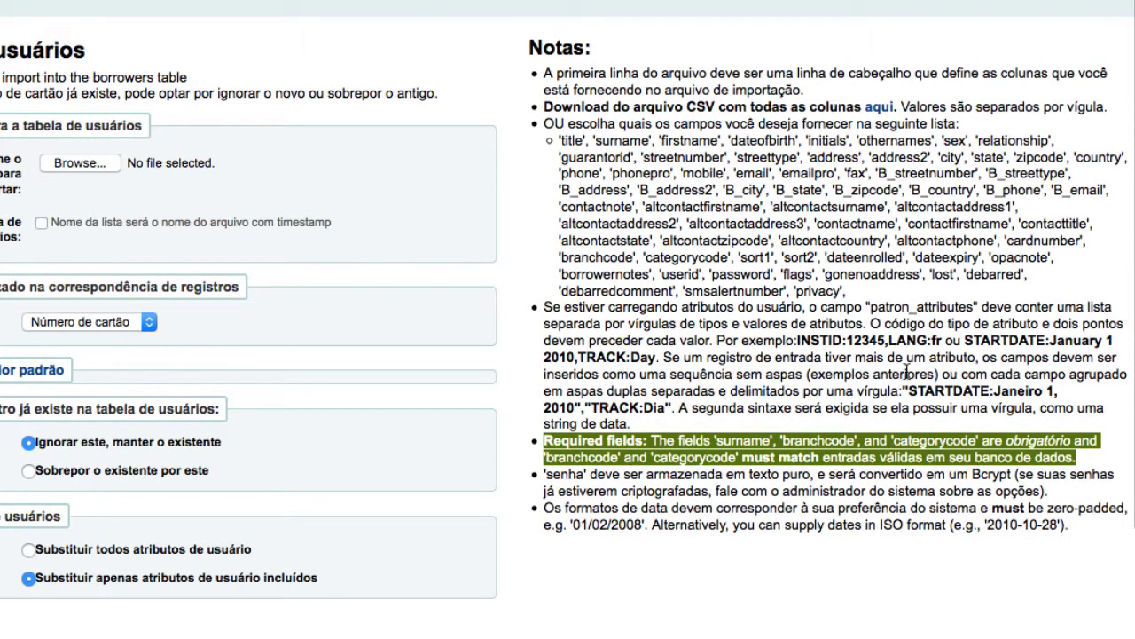
click(827, 291)
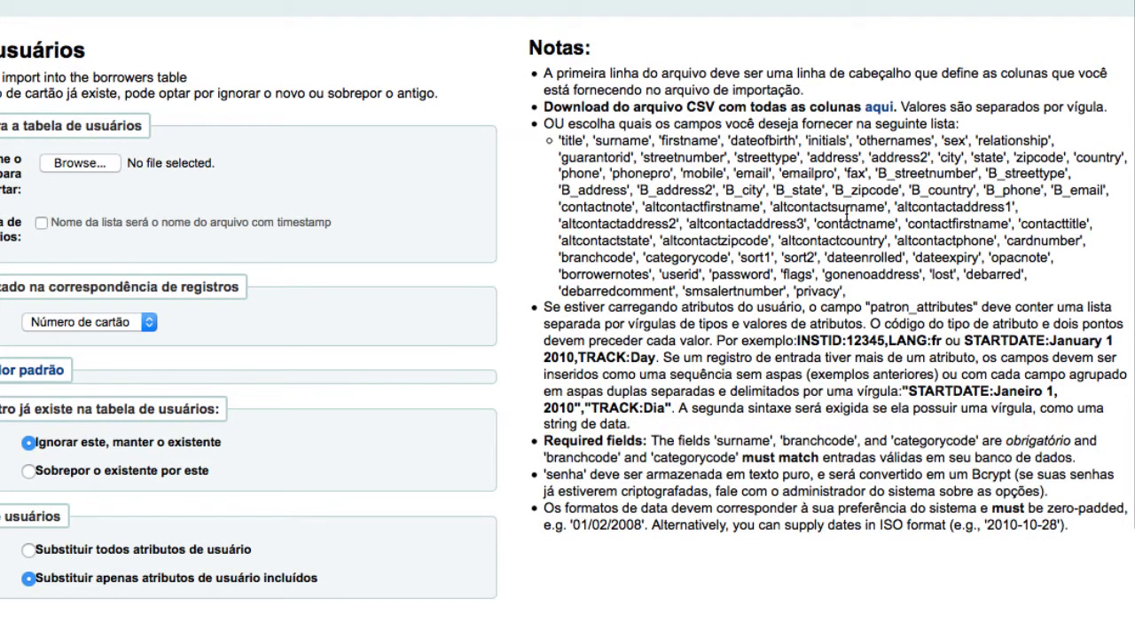
- Download the CSV template containing all columns and open the downloaded patron_import(1).csv in Visual Studio Code
click(881, 110)
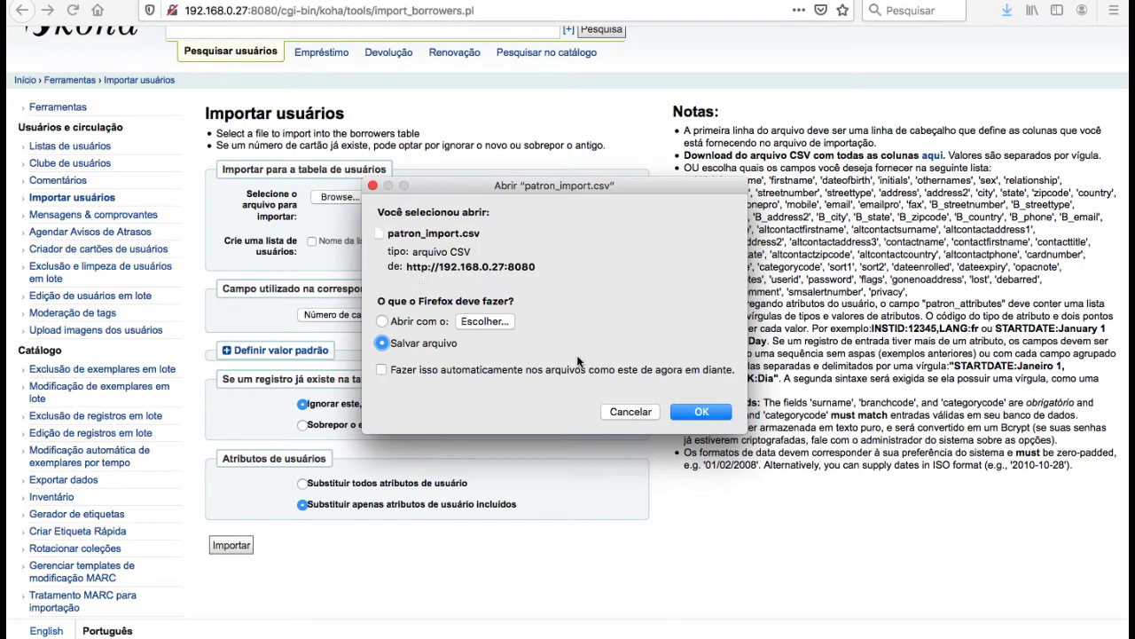
click(713, 415)
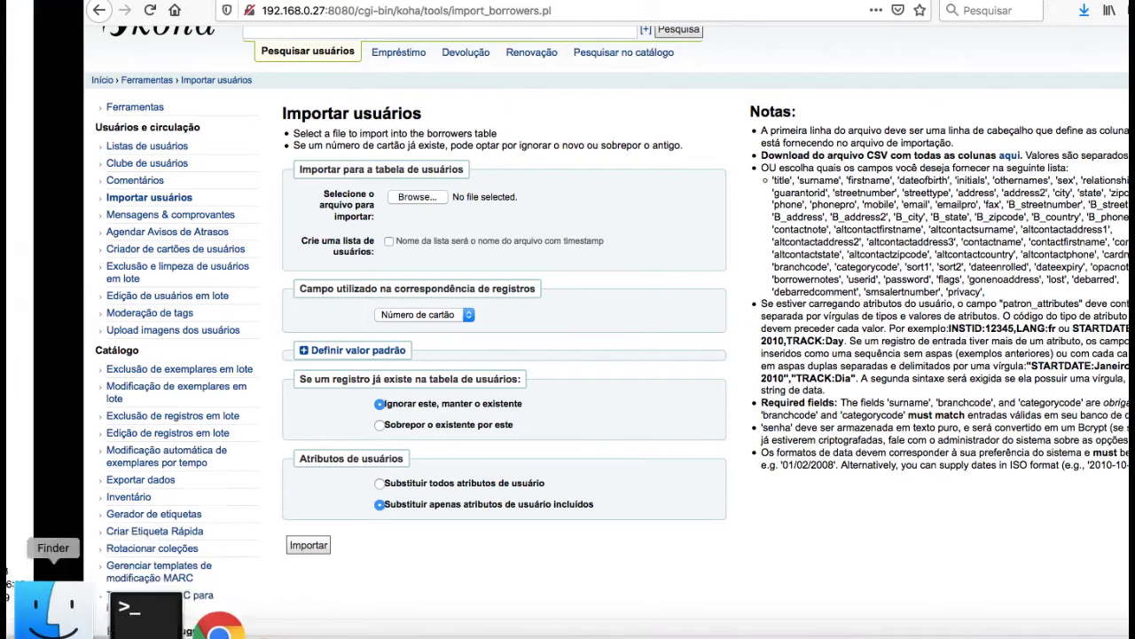
click(46, 605)
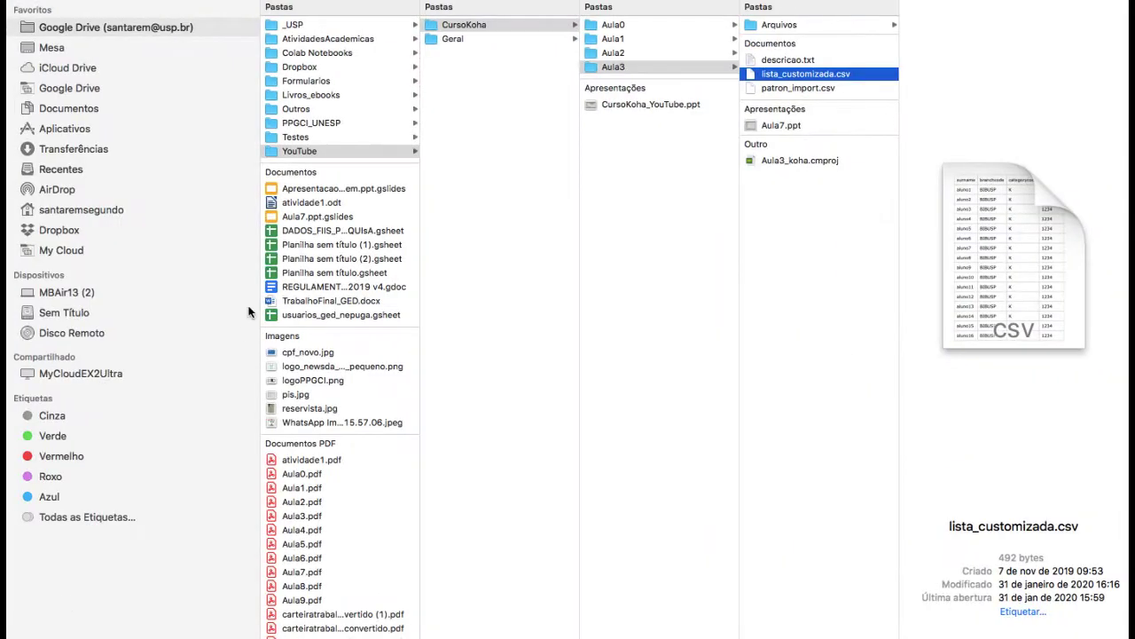
click(74, 147)
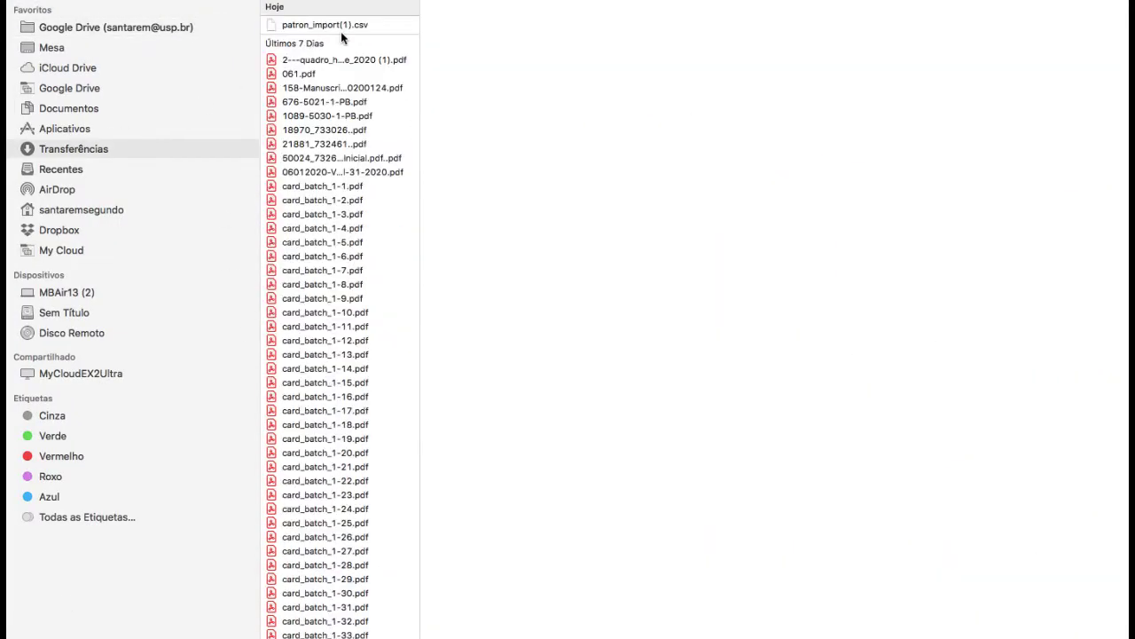
click(366, 26)
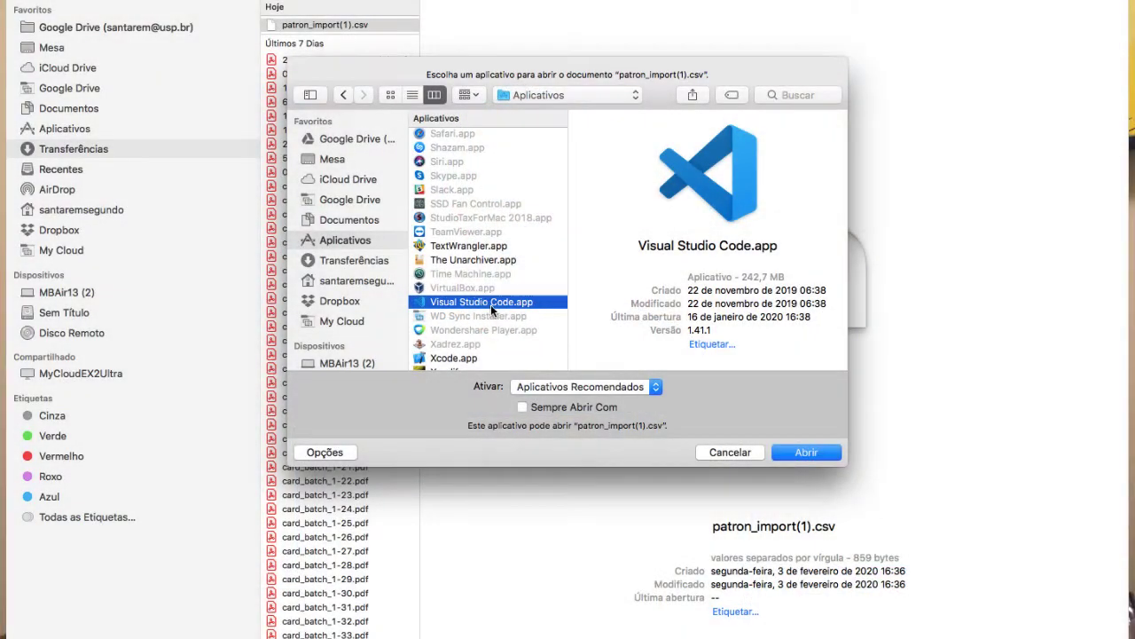
click(815, 458)
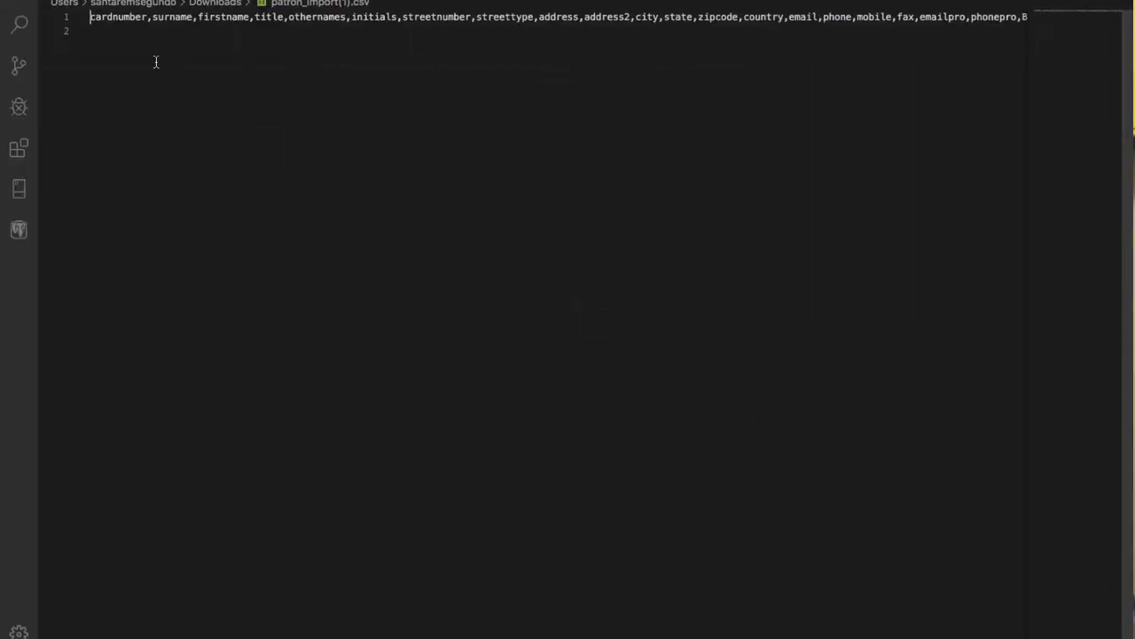
- Examine the header line of patron_import(1).csv and begin a patron row on line 2 with an empty card number and a surname
drag(92, 16, 151, 16)
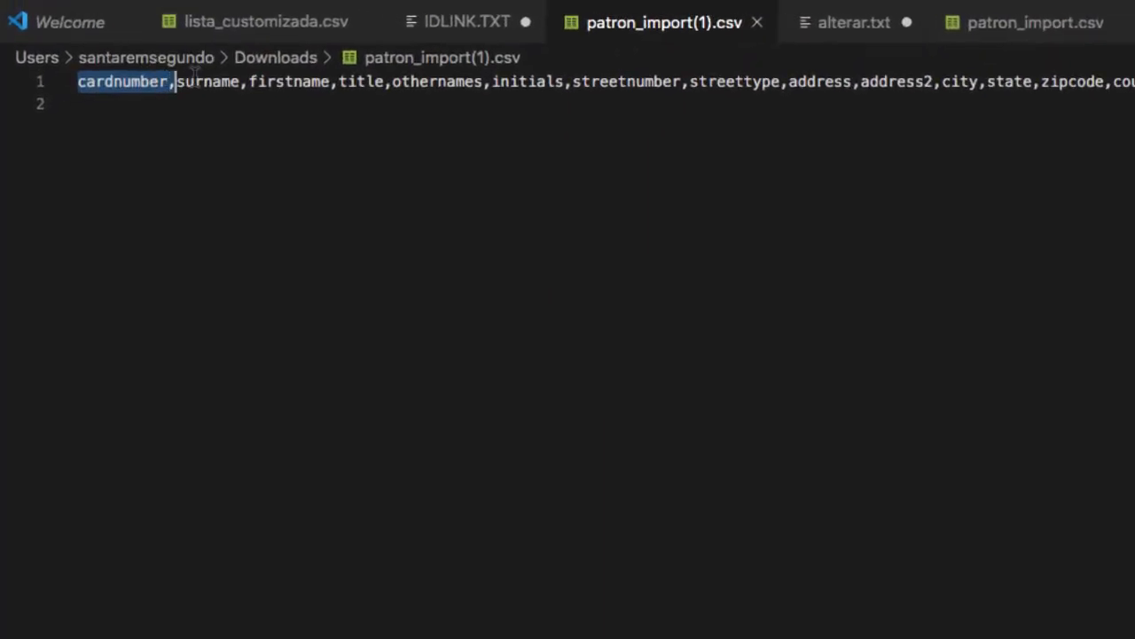
drag(177, 82, 1129, 84)
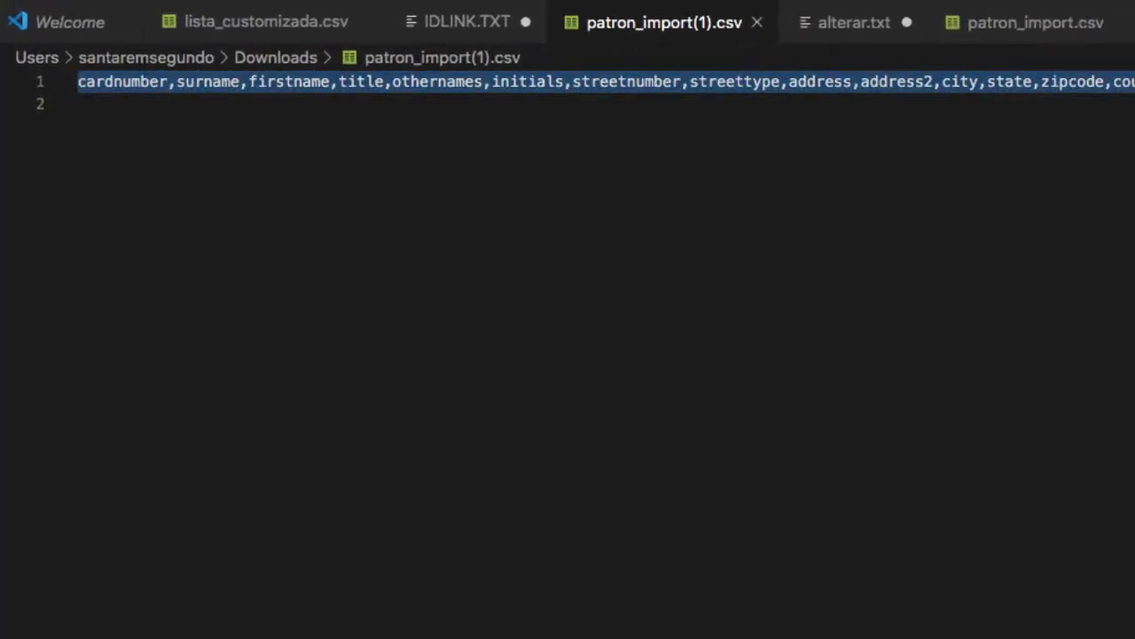
click(79, 105)
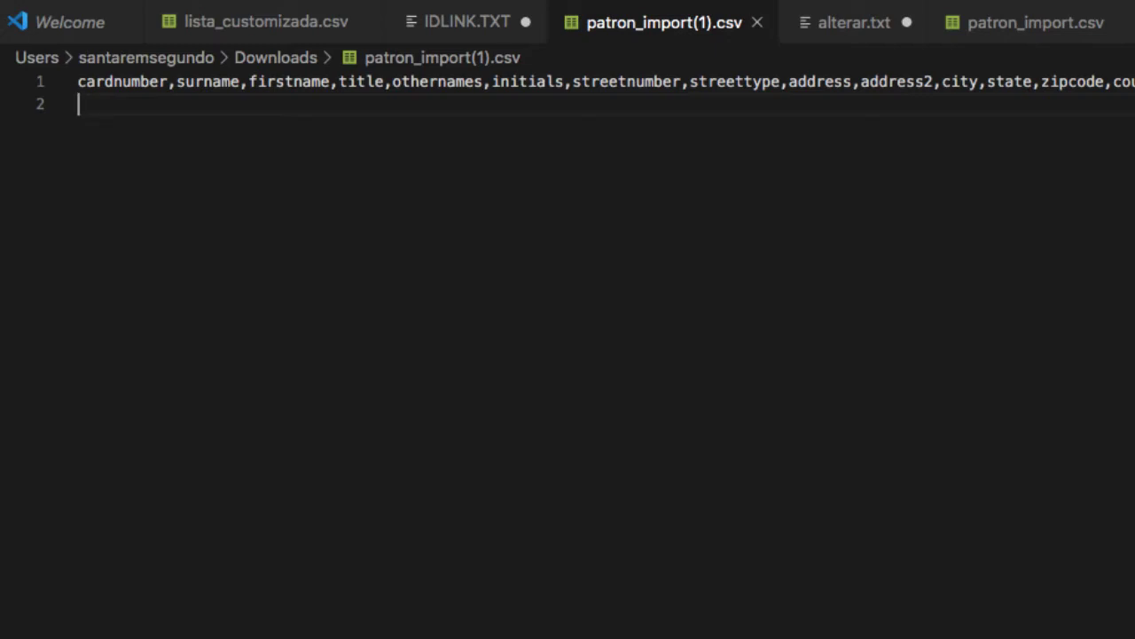
text(,)
text(silva)
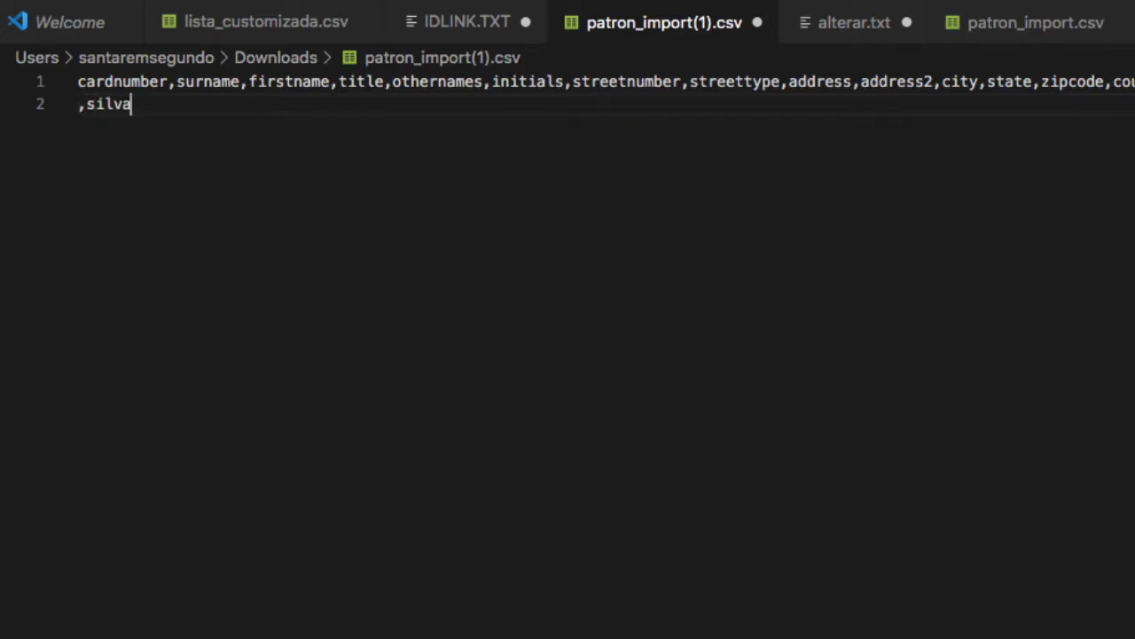
- Switch to the prepared patron_import.csv file and review its header and sample patron rows
click(1042, 29)
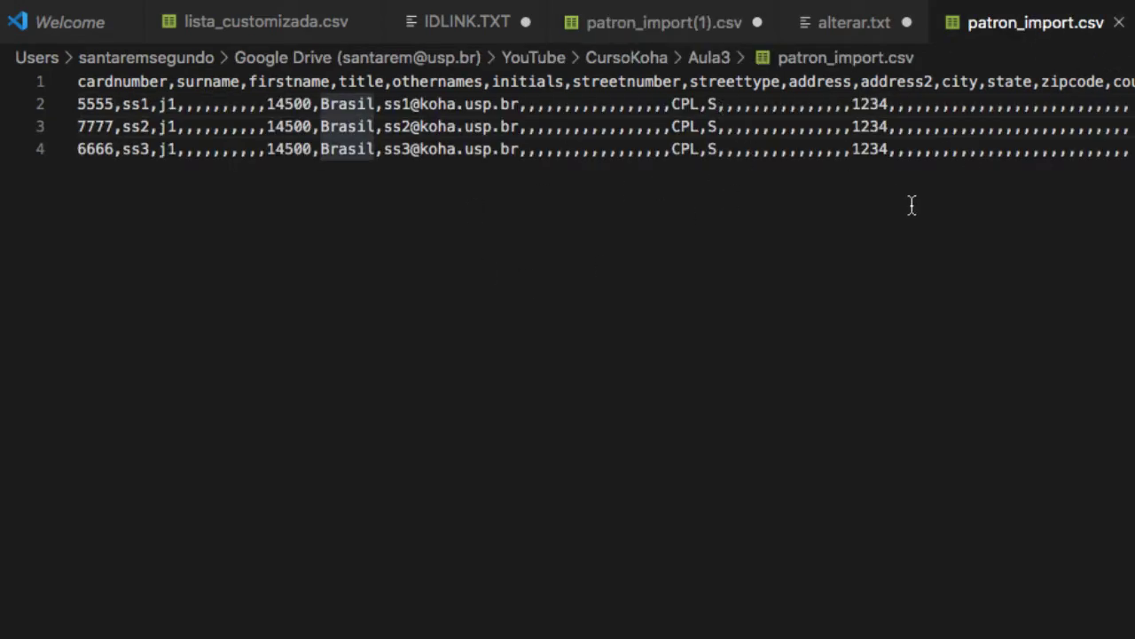
drag(1133, 152, 31, 86)
click(240, 358)
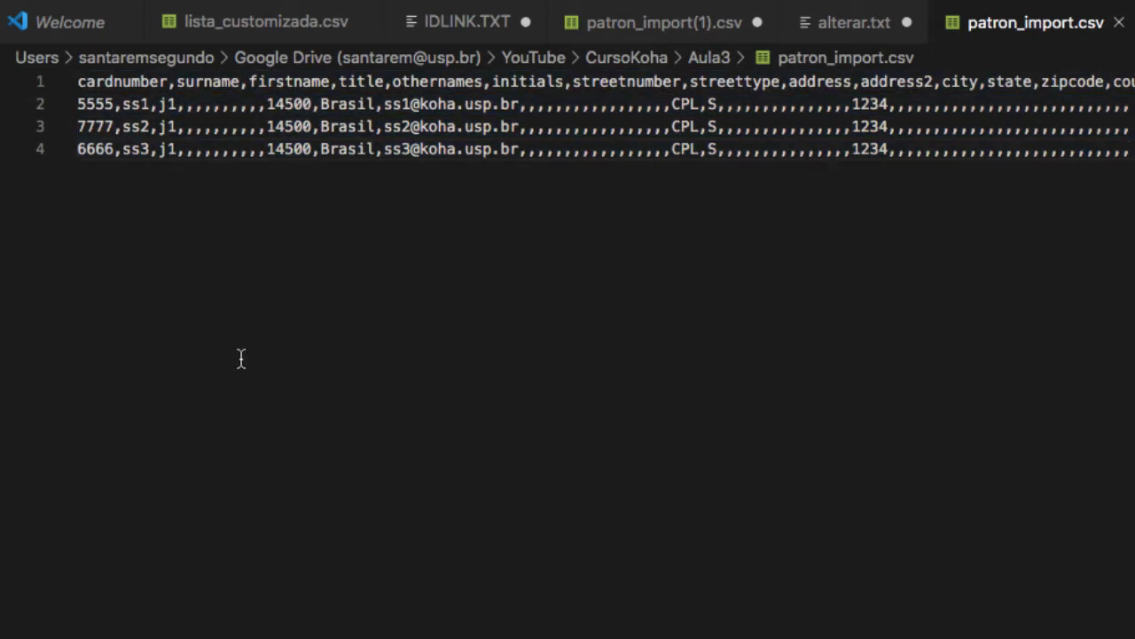
- Prefix the card numbers of the first two patron rows with 1 and 2
click(78, 94)
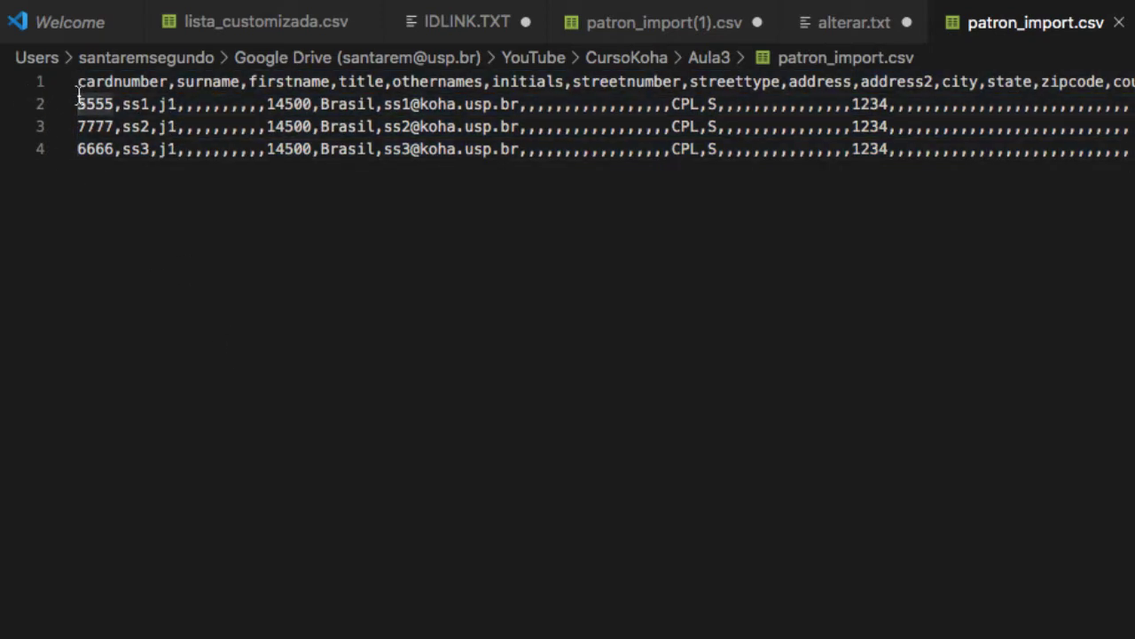
text(1)
click(80, 126)
text(2)
- Clear the card number values from all three patron rows, keeping the leading comma in each
click(82, 148)
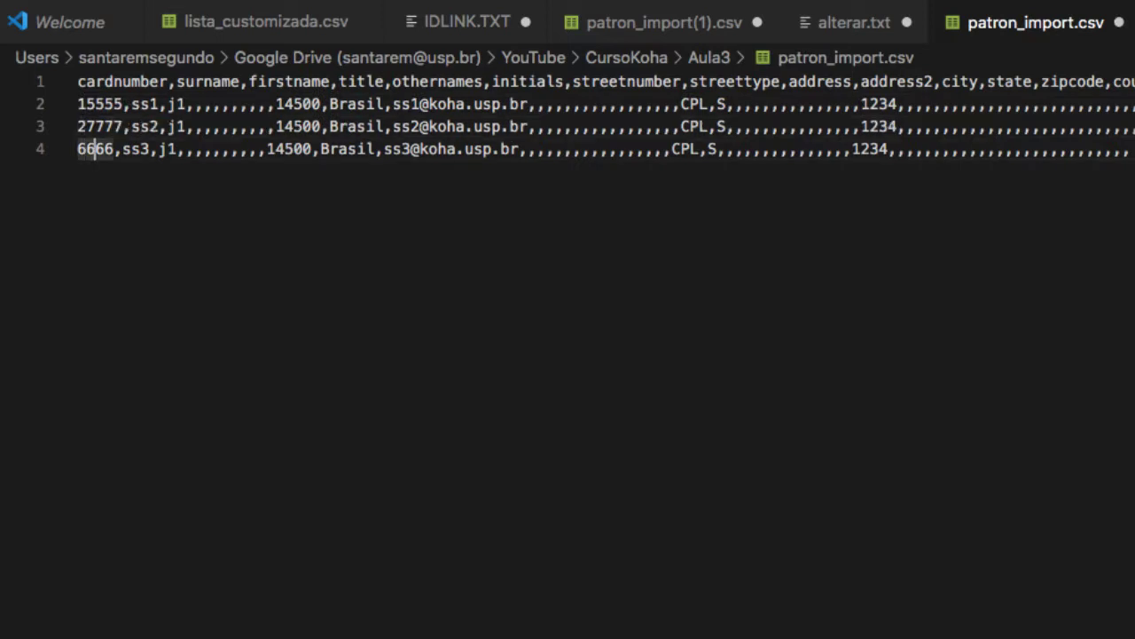
drag(94, 148, 113, 148)
key(BackSpace)
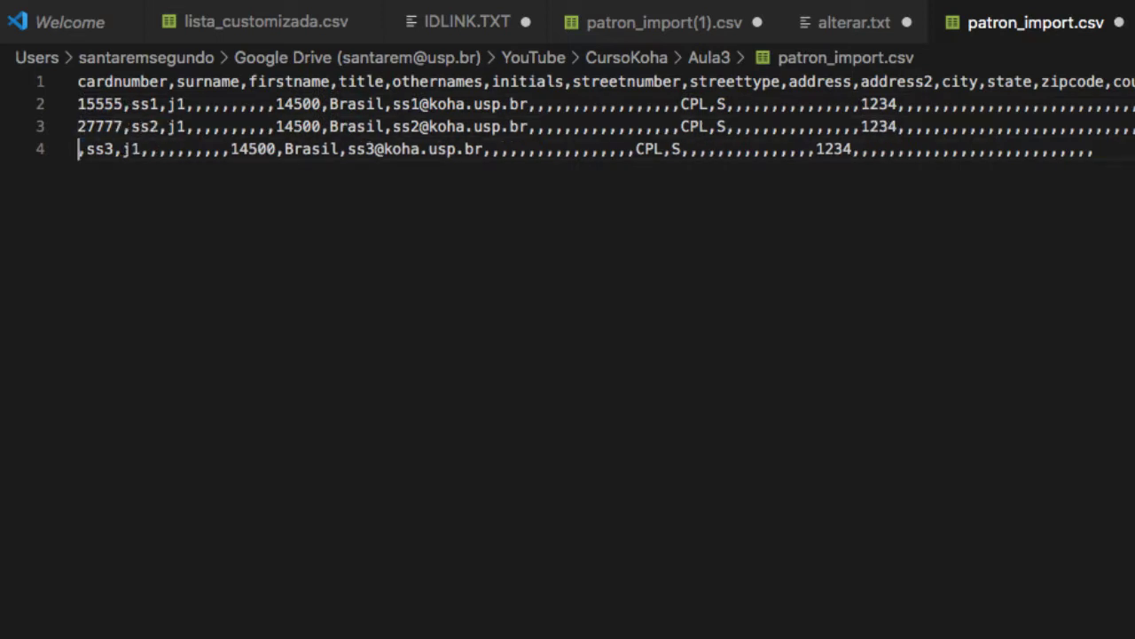
key(Up)
key(shift+Right)
key(shift+Right)
key(shift+Right)
key(shift+Right)
key(shift+Right)
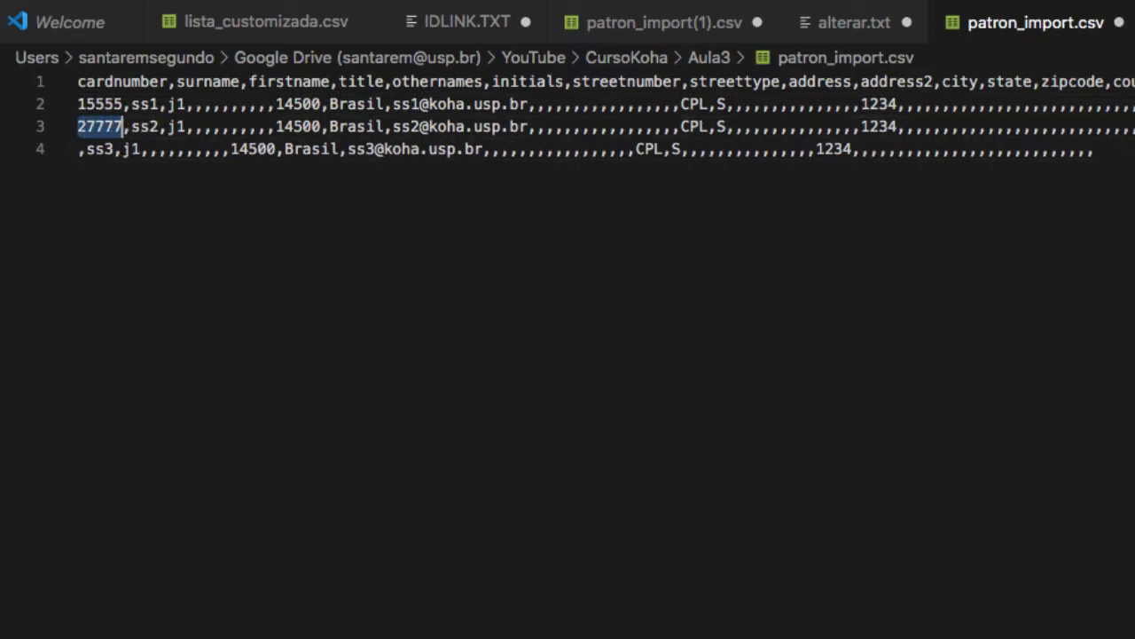
key(BackSpace)
key(Up)
key(shift+Right)
key(shift+Right)
key(shift+Right)
key(shift+Right)
key(shift+Right)
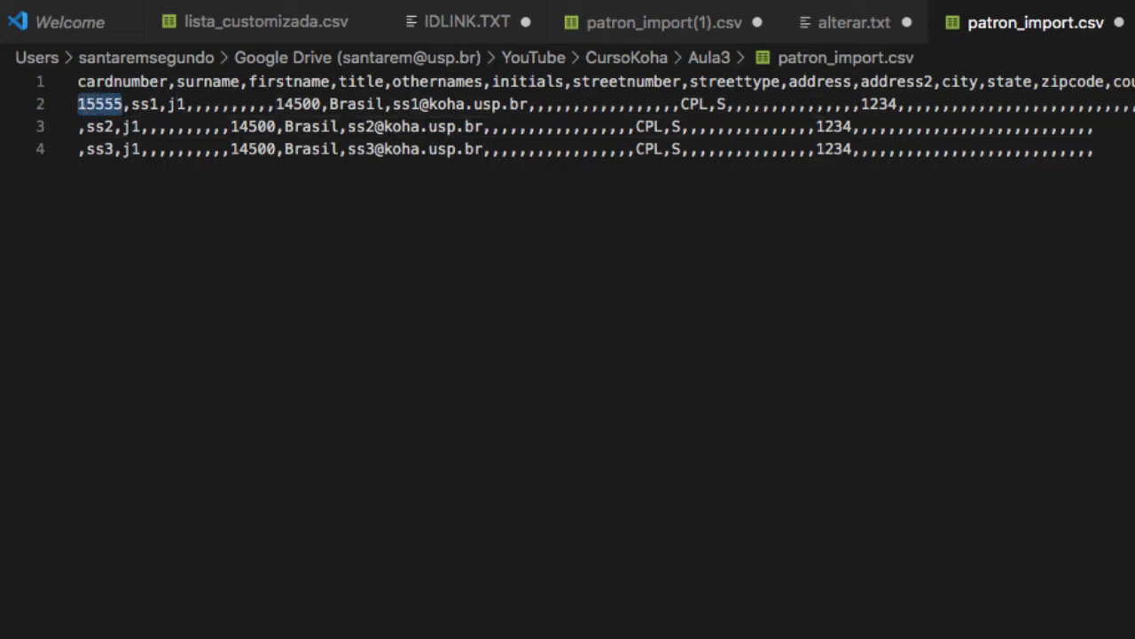
key(BackSpace)
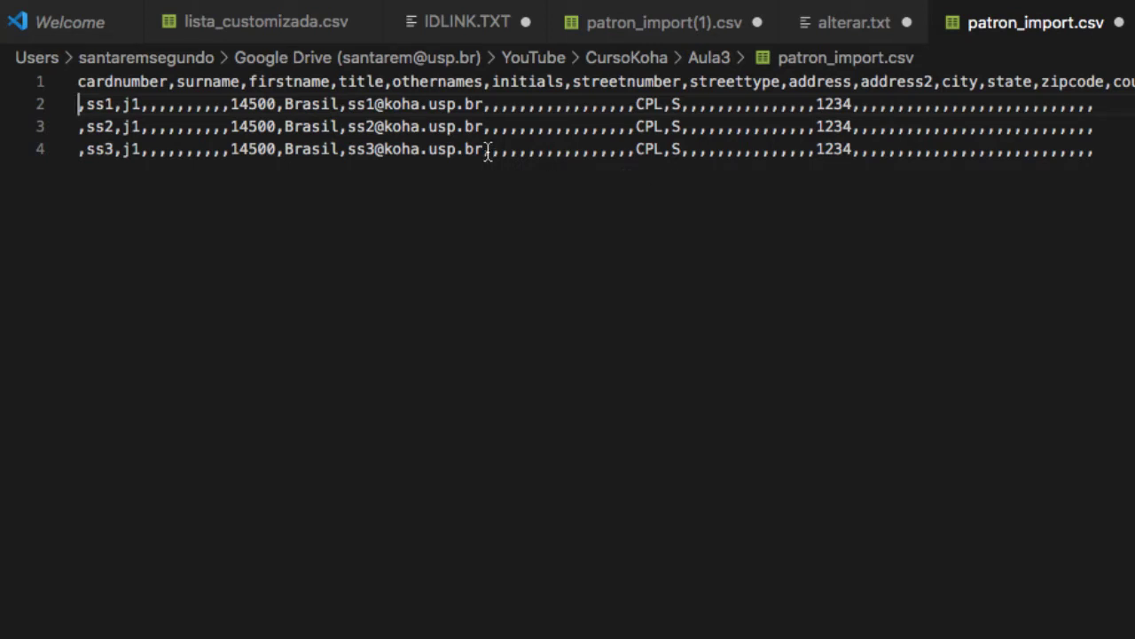
- Compare the comma-separated patron rows with the header line, including the country column
drag(1097, 104, 80, 105)
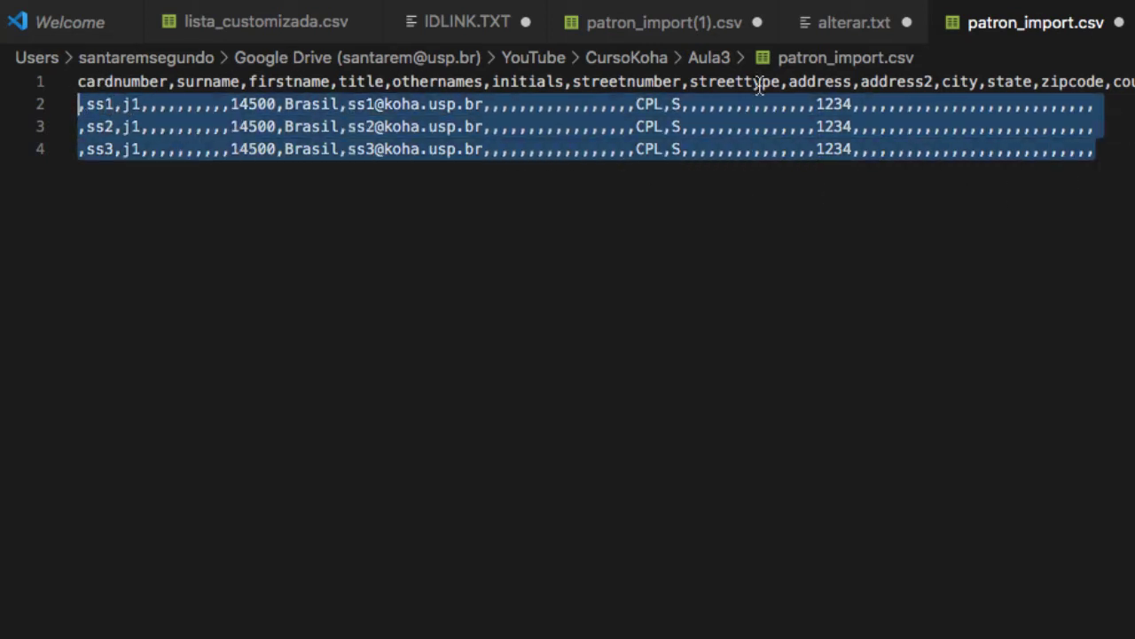
click(777, 301)
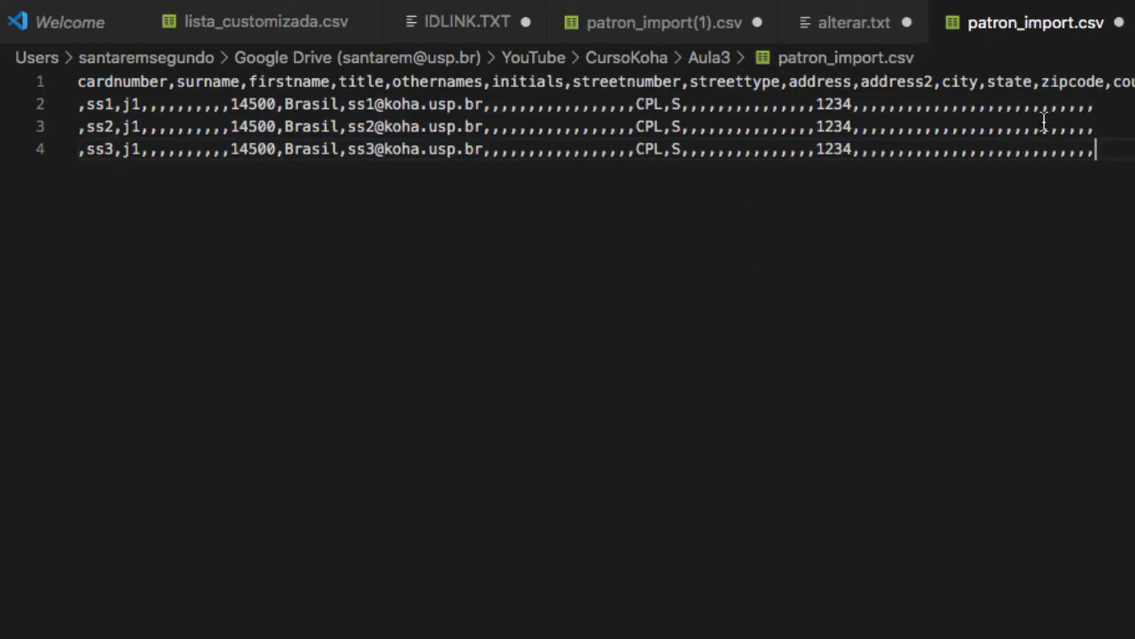
double_click(1123, 81)
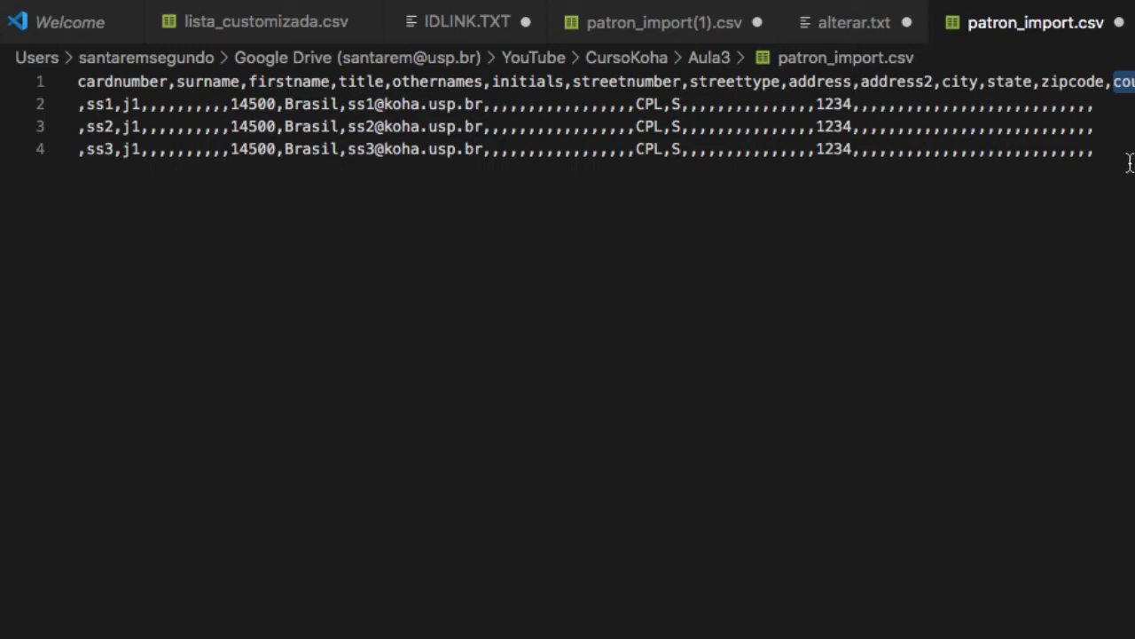
drag(1127, 153, 311, 149)
drag(158, 133, 61, 109)
click(503, 225)
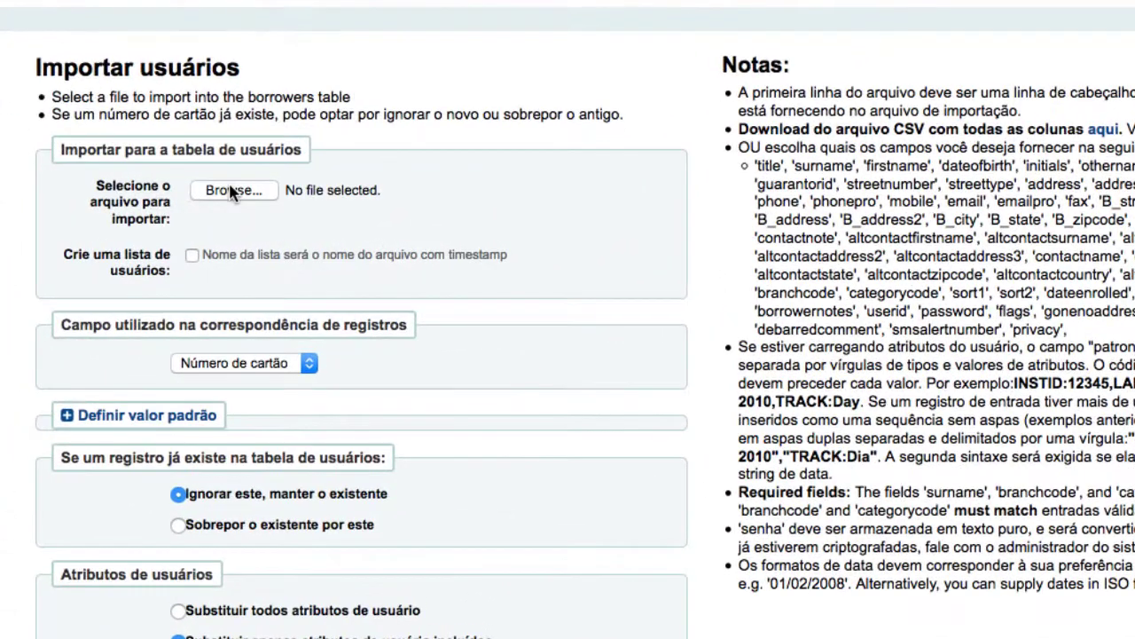
- Back on Koha's Importar usuários page in Firefox, choose patron_import.csv from YouTube/CursoKoha/Aula3 in Google Drive as the import file
click(257, 191)
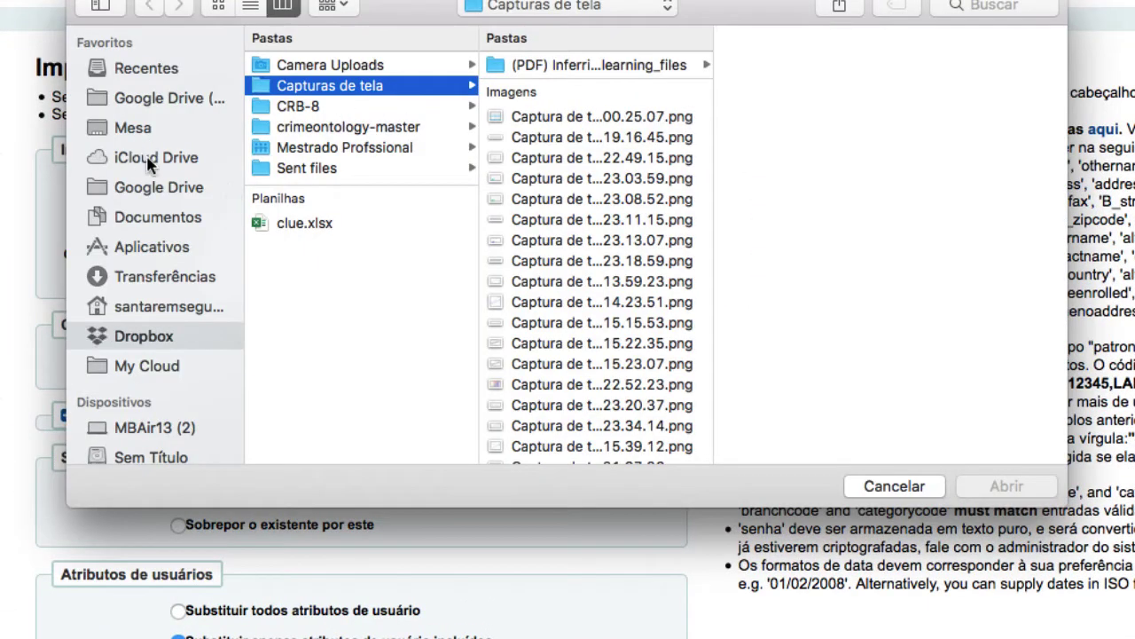
click(178, 99)
click(372, 256)
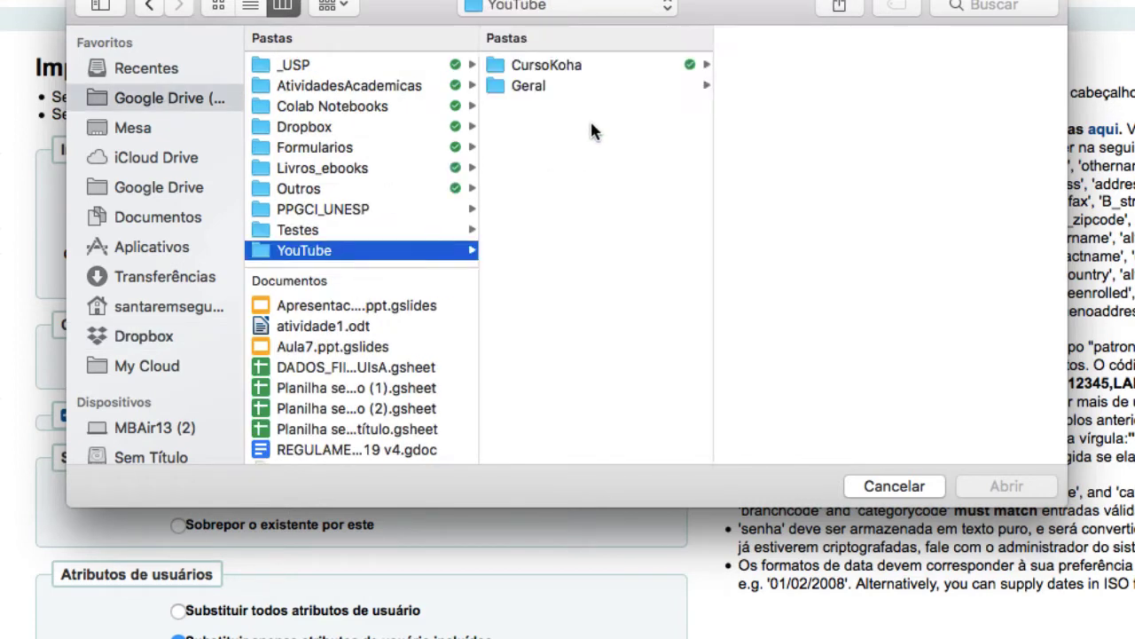
click(585, 67)
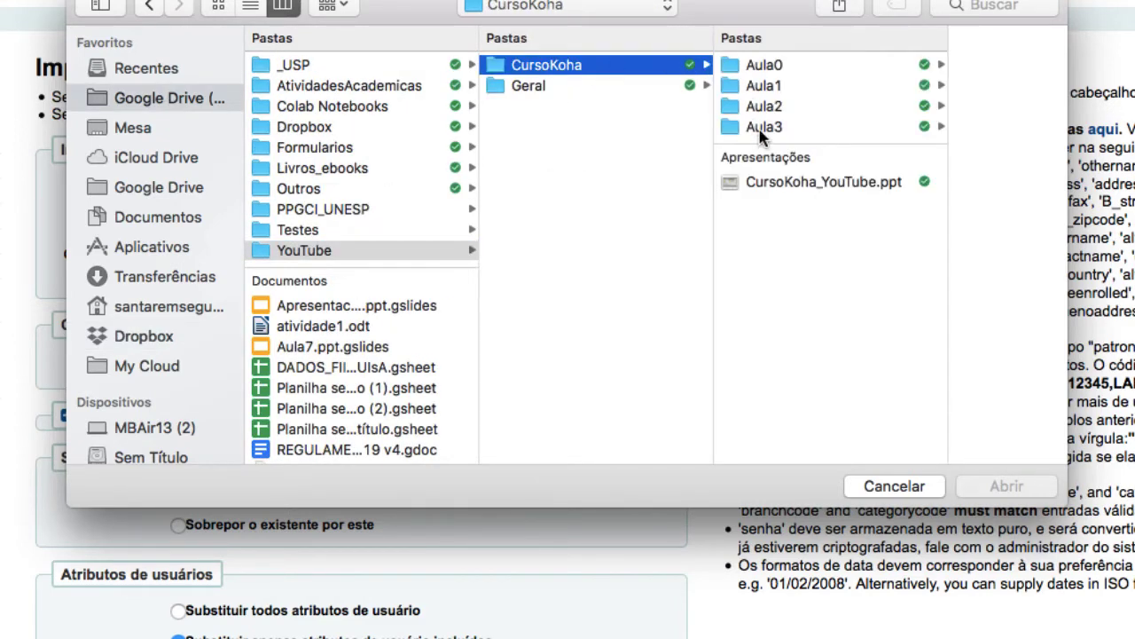
click(761, 131)
click(940, 65)
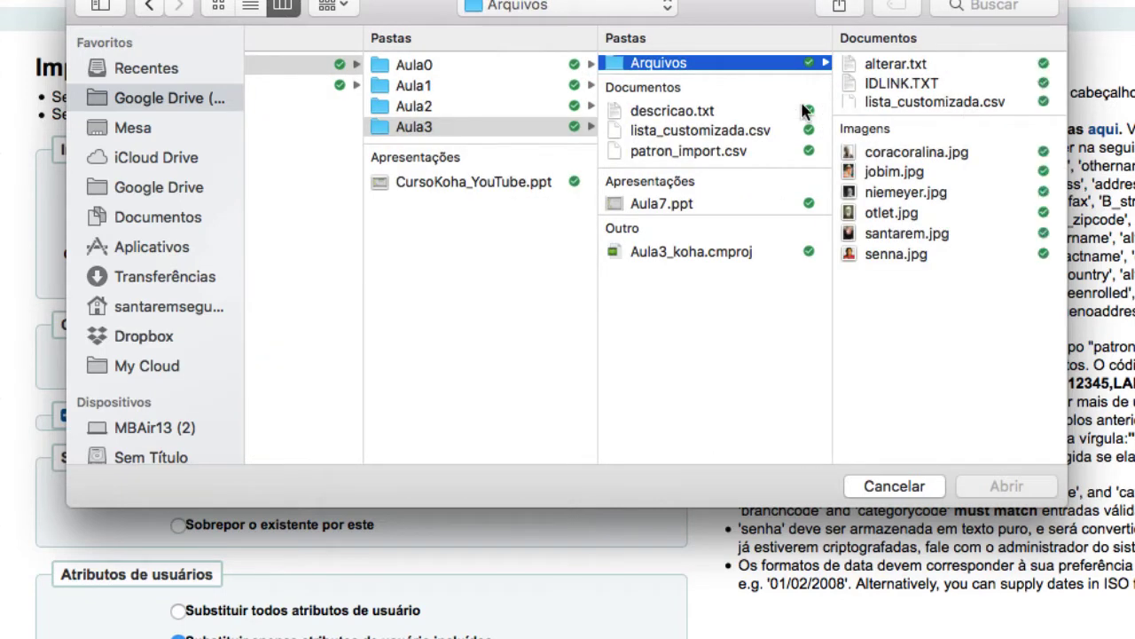
click(704, 153)
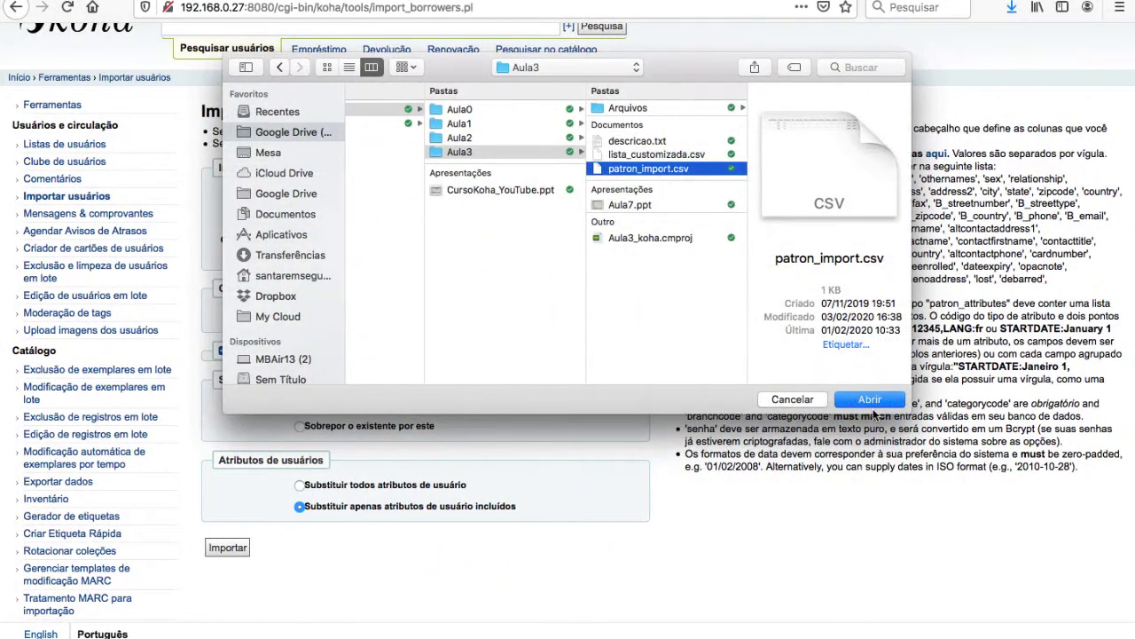
click(858, 400)
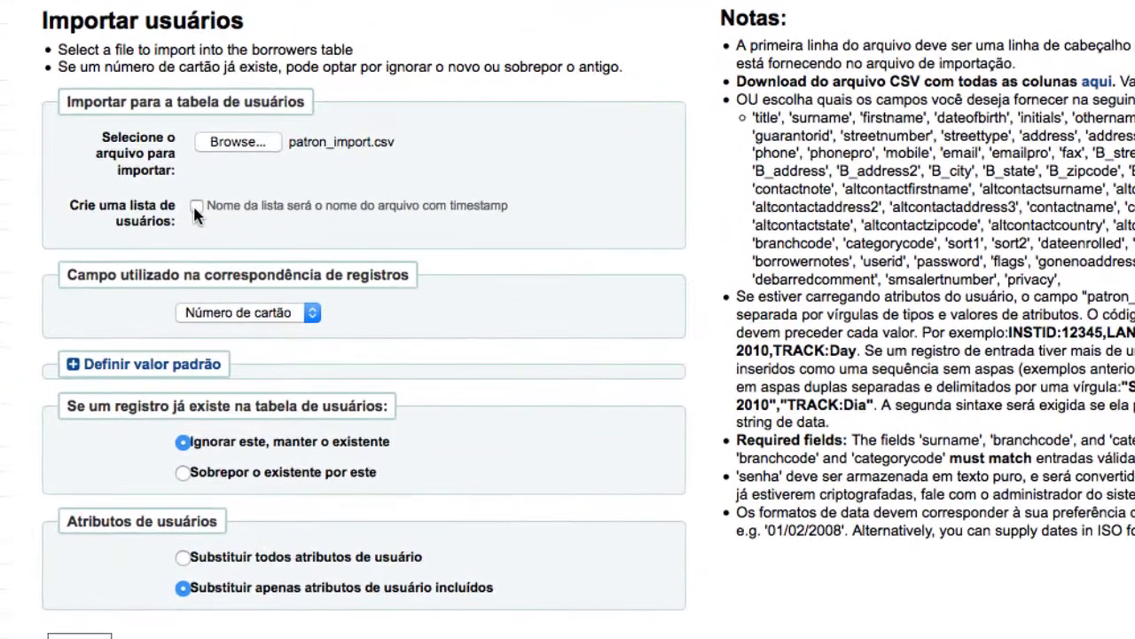
- Set the field used for record matching to Nome de usuário for the patron_import.csv import
scroll(180, 295, down, 2)
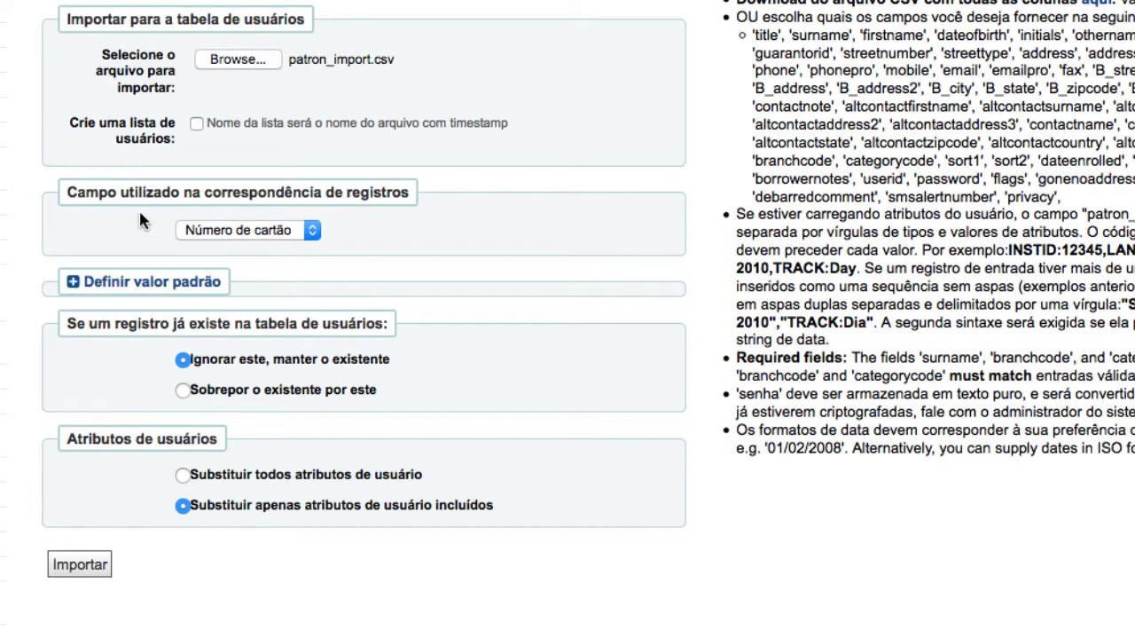
click(287, 238)
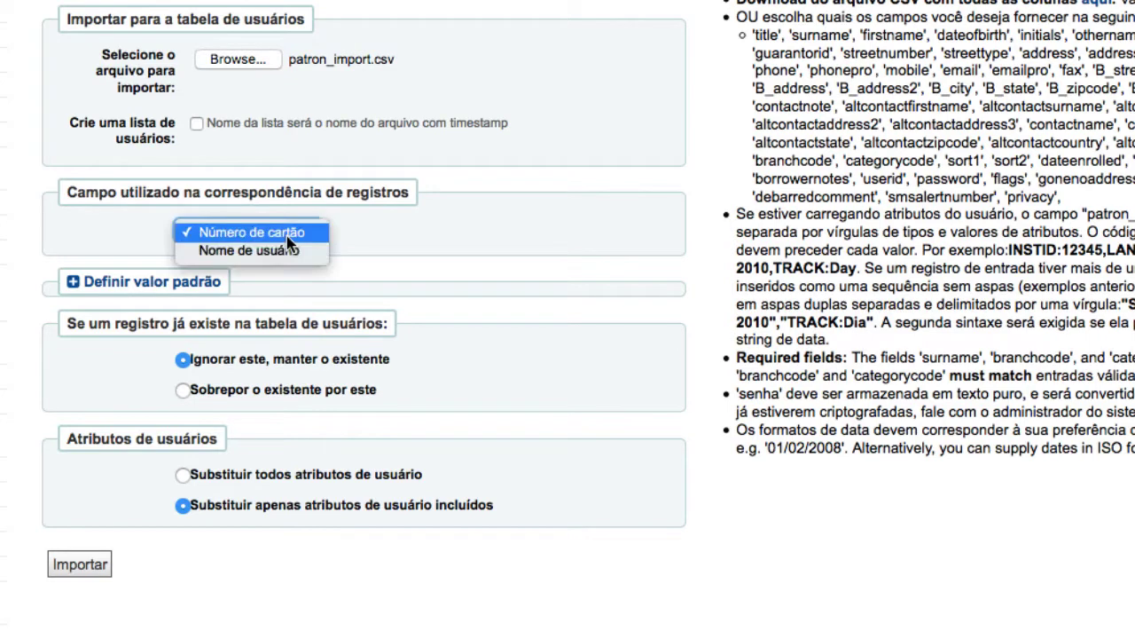
click(287, 246)
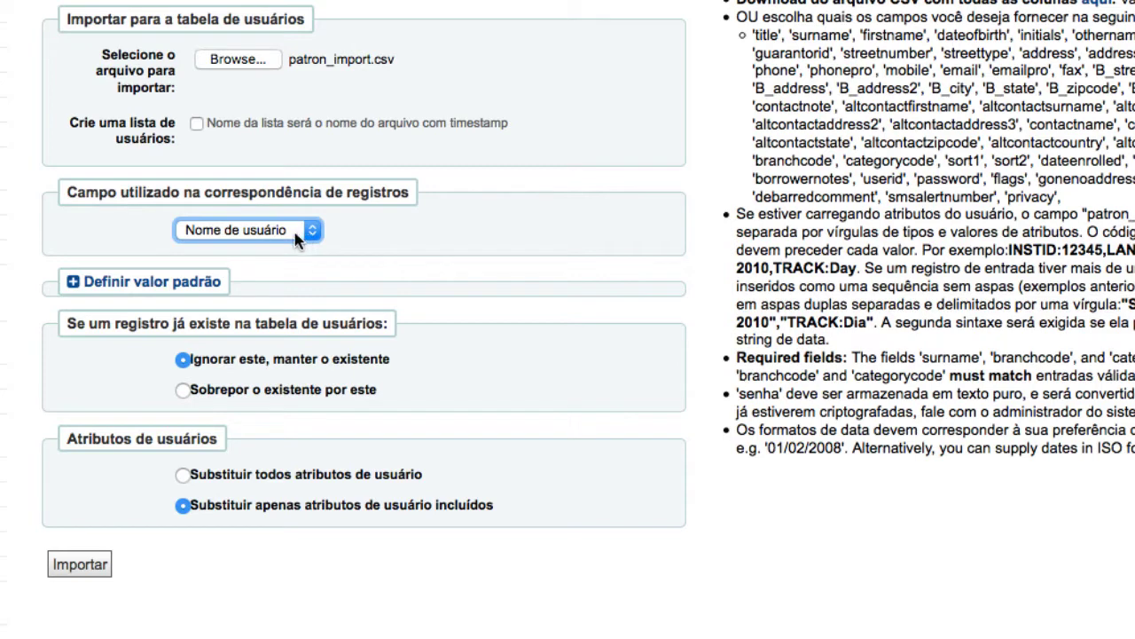
- Review the expandable default-value fields without filling any in, and run the import of patron_import.csv
scroll(211, 315, down, 1)
click(74, 241)
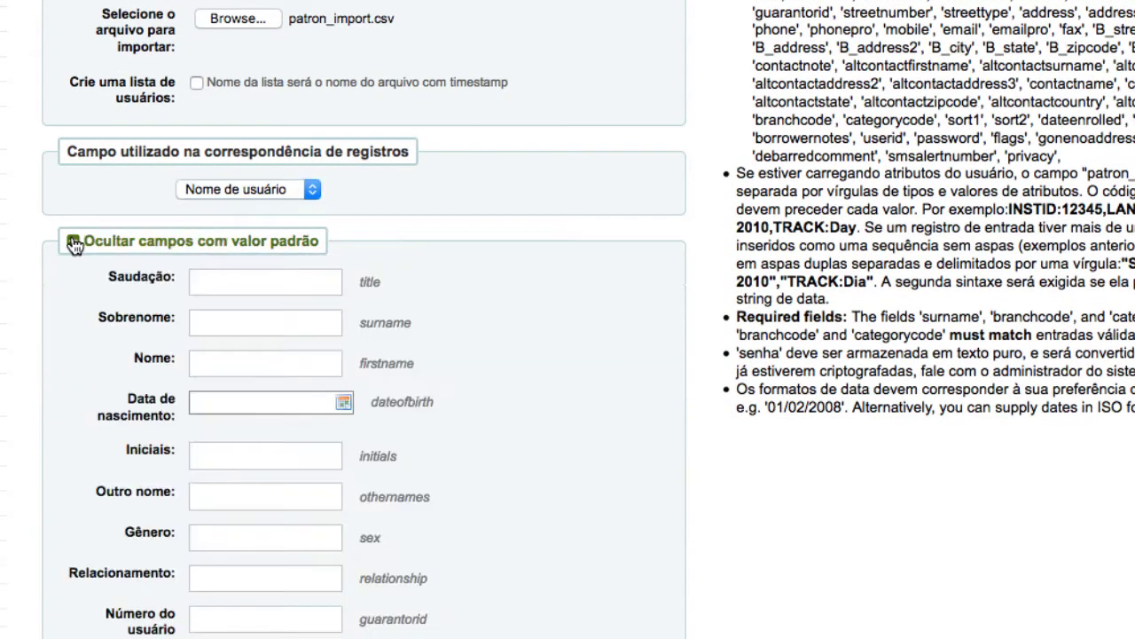
scroll(219, 299, down, 10)
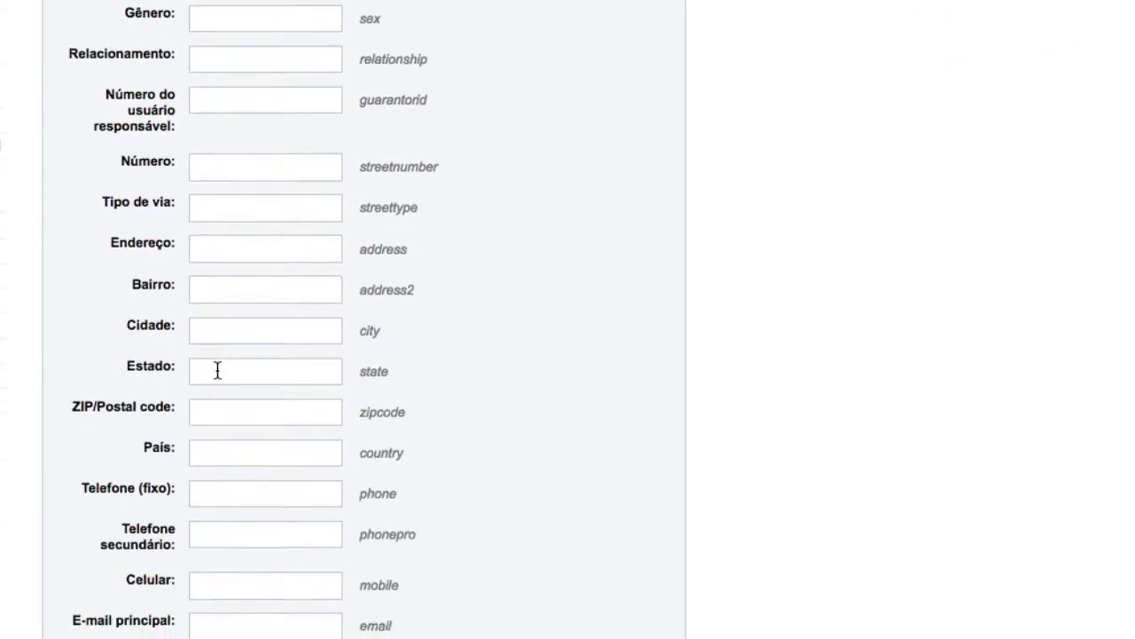
scroll(217, 369, down, 15)
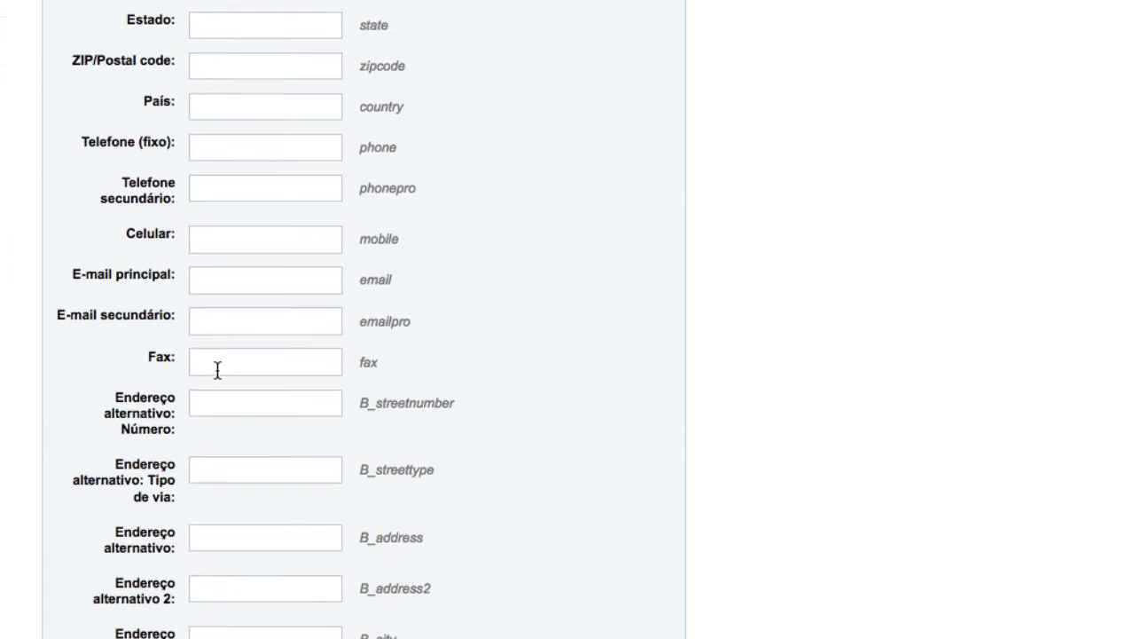
scroll(217, 370, down, 14)
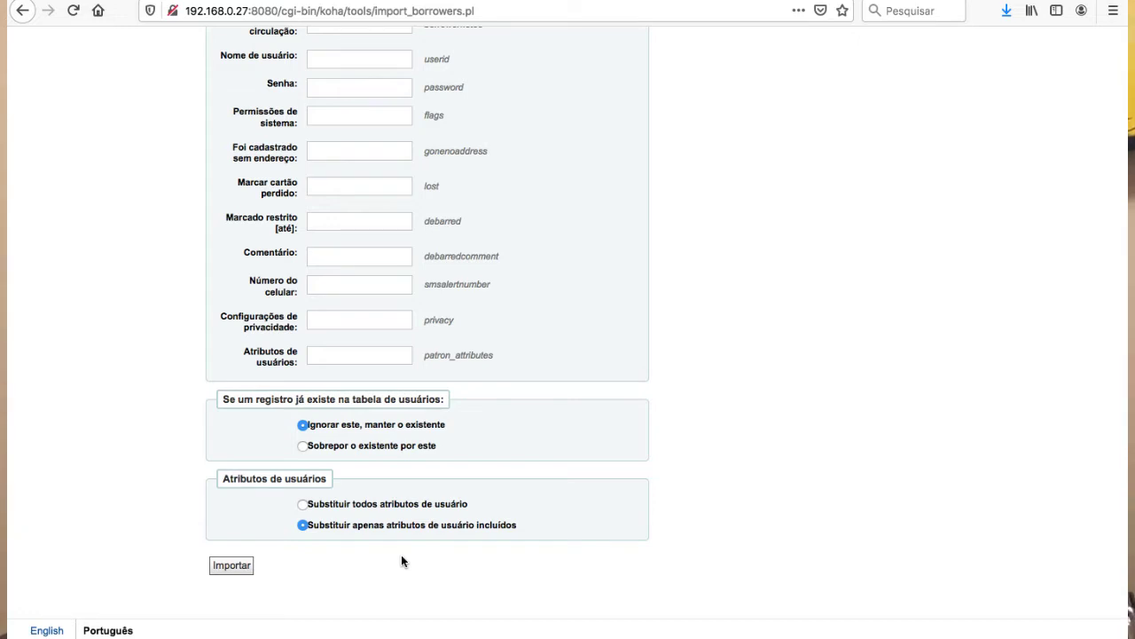
click(229, 566)
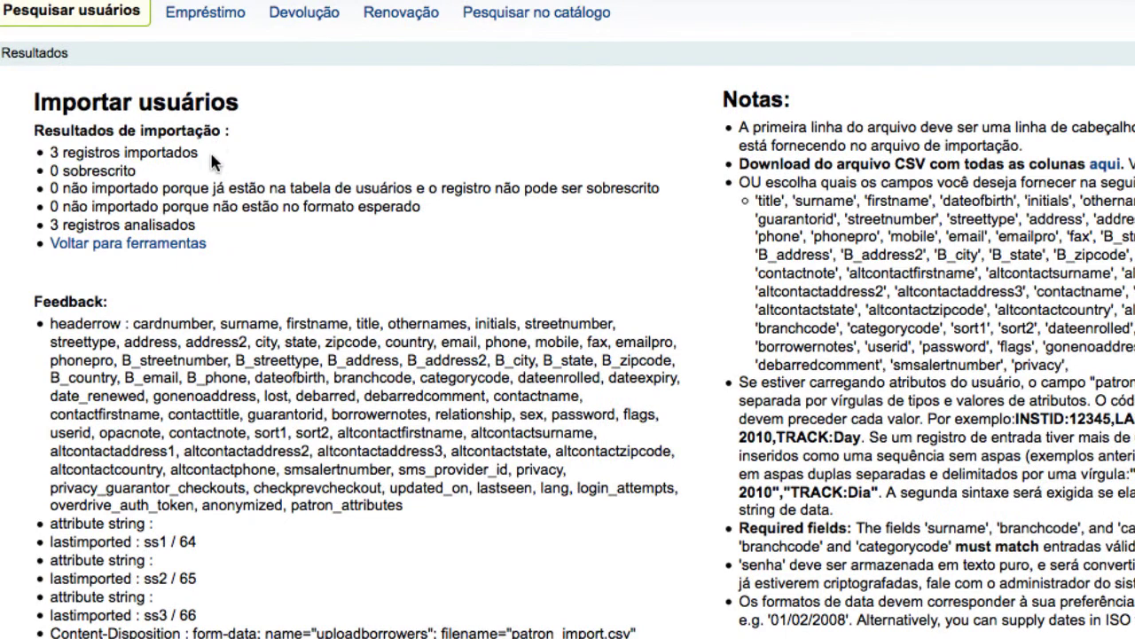
- Check the import results and feedback for the added records, and search the patrons for ss1
drag(204, 153, 49, 152)
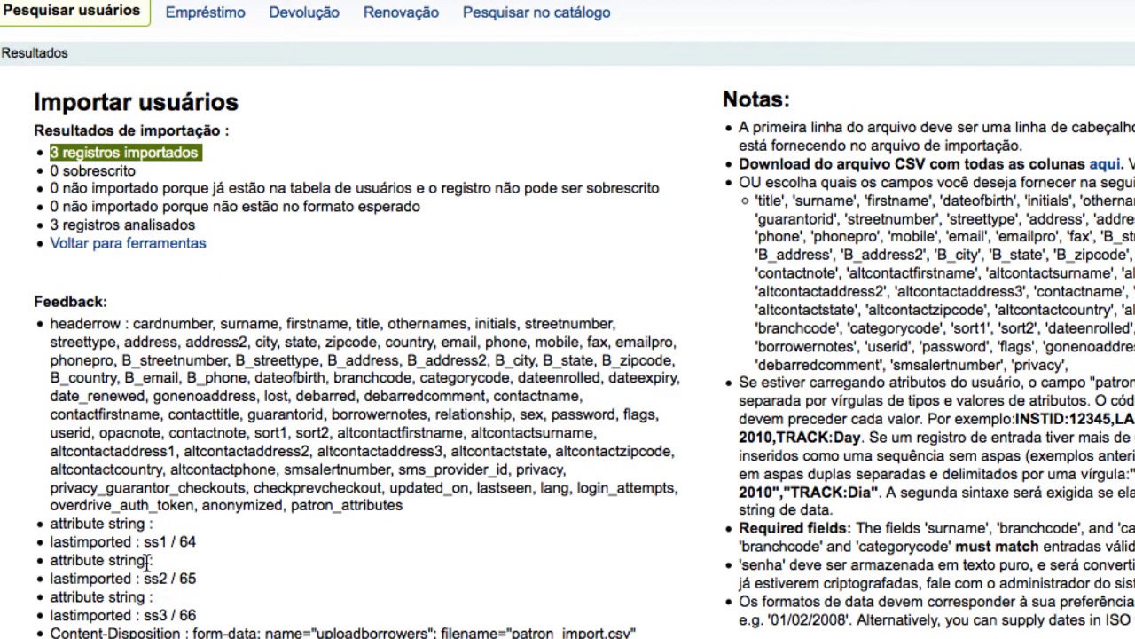
drag(143, 542, 167, 578)
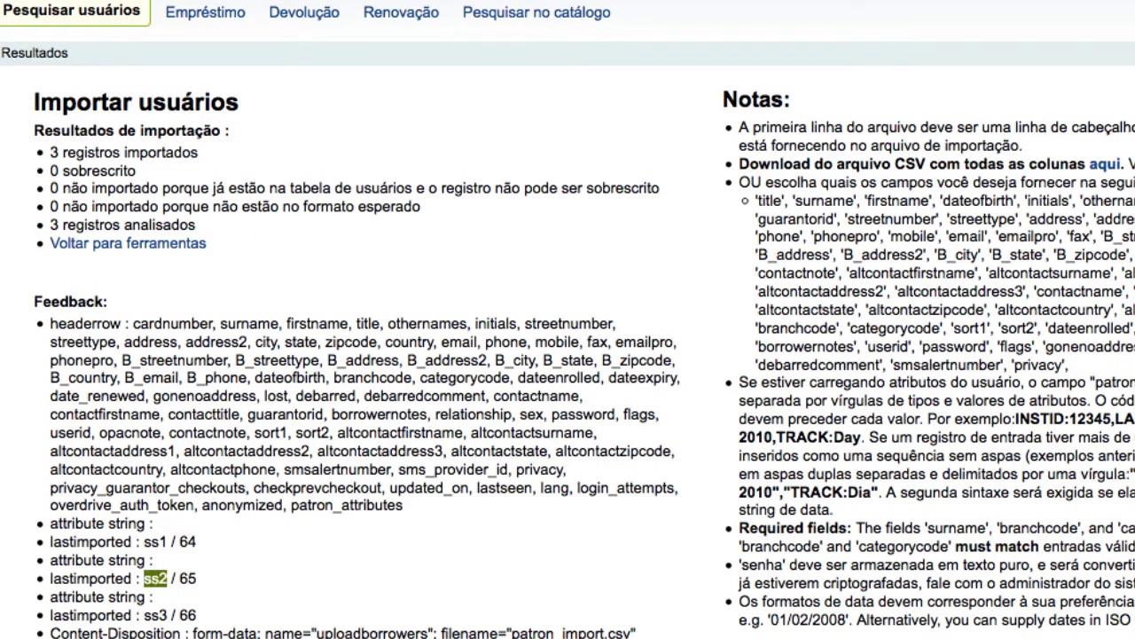
text(ss1)
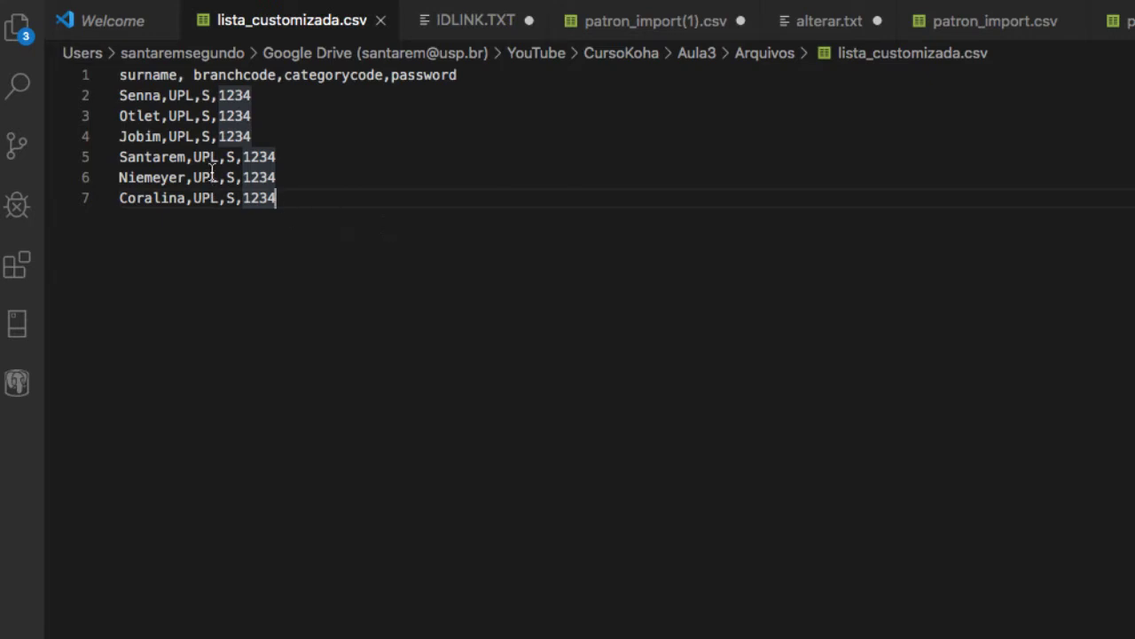
- Switch to lista_customizada.csv in Visual Studio Code and append the second family name to the surname on line 5
click(191, 156)
click(189, 157)
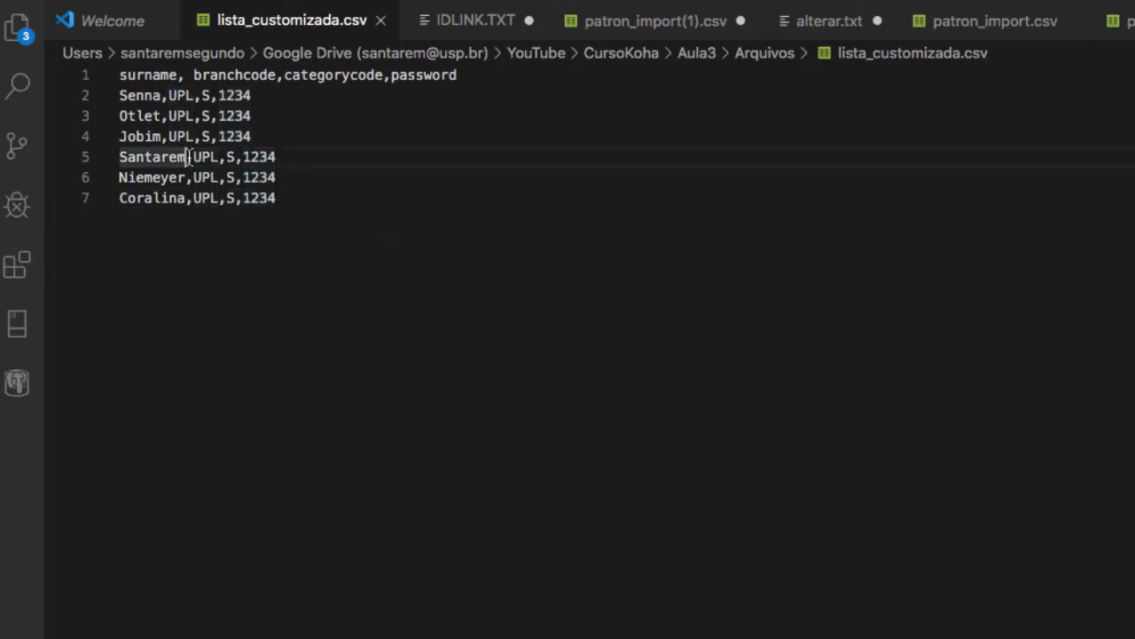
text(Segundo)
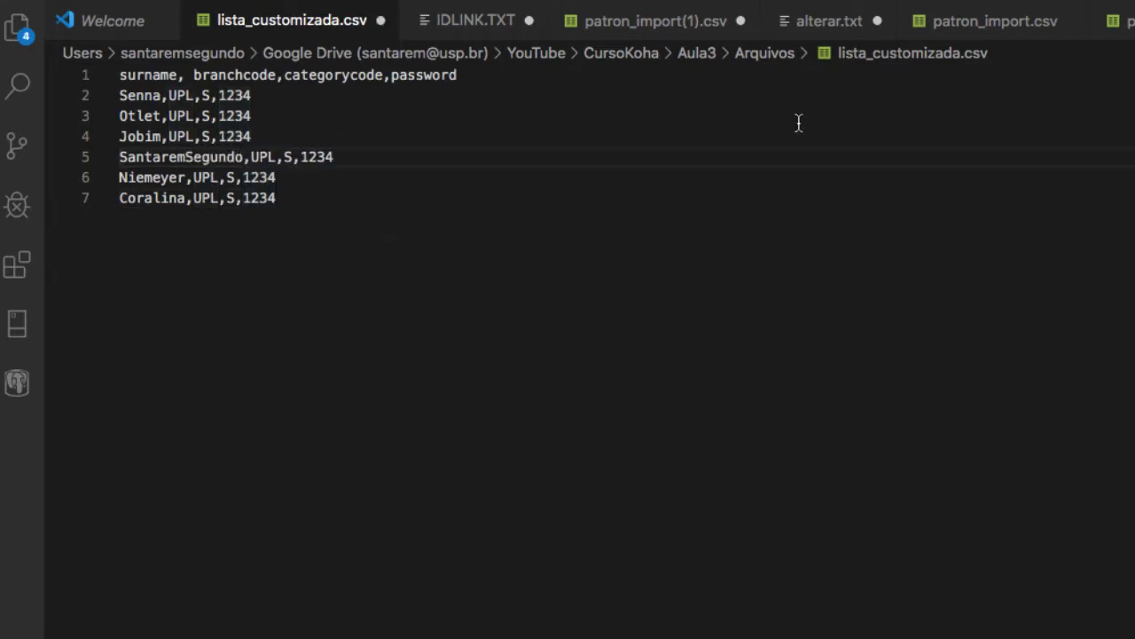
- Review the header columns surname, branchcode, categorycode and password against the patron rows
drag(119, 74, 461, 75)
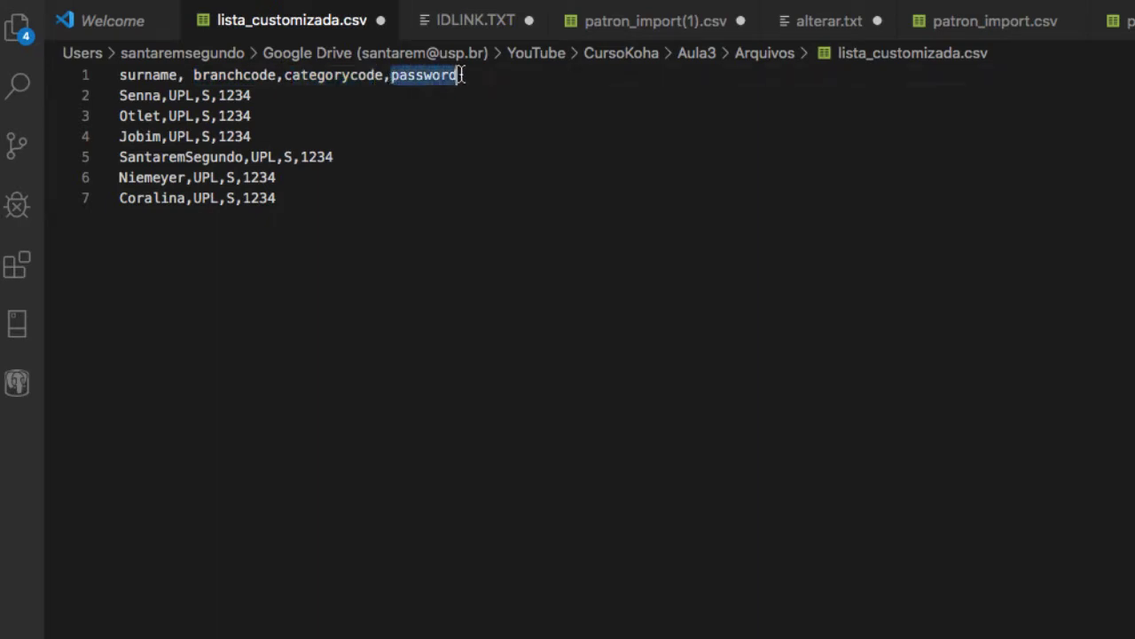
click(463, 195)
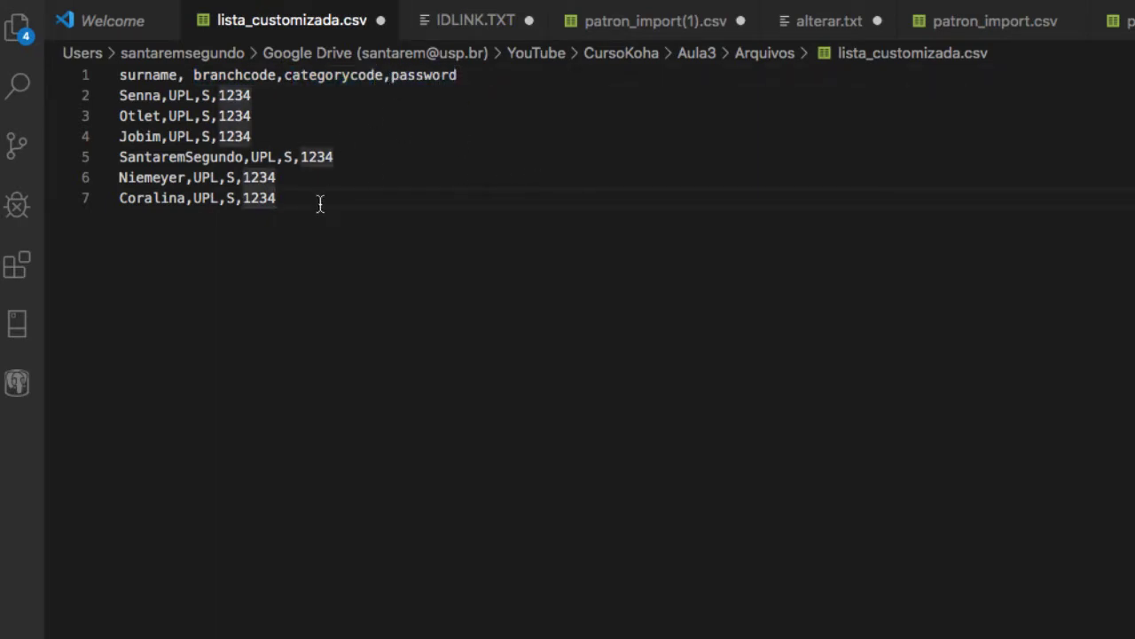
click(429, 151)
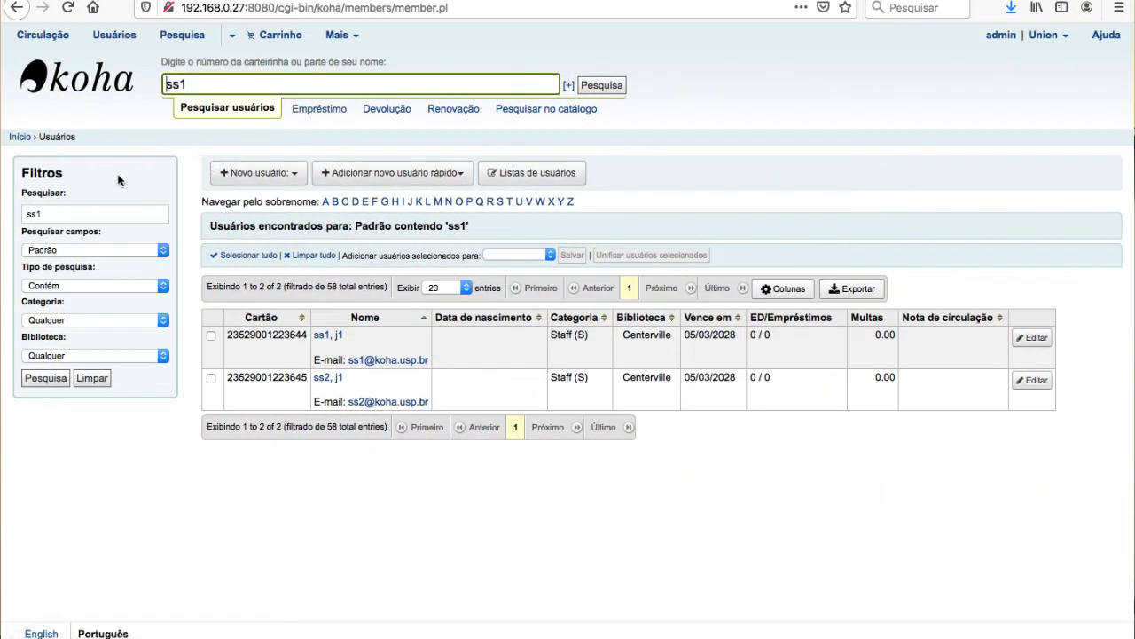
- Return to Koha in Firefox and open the Importar usuários tool again from its home page
click(69, 89)
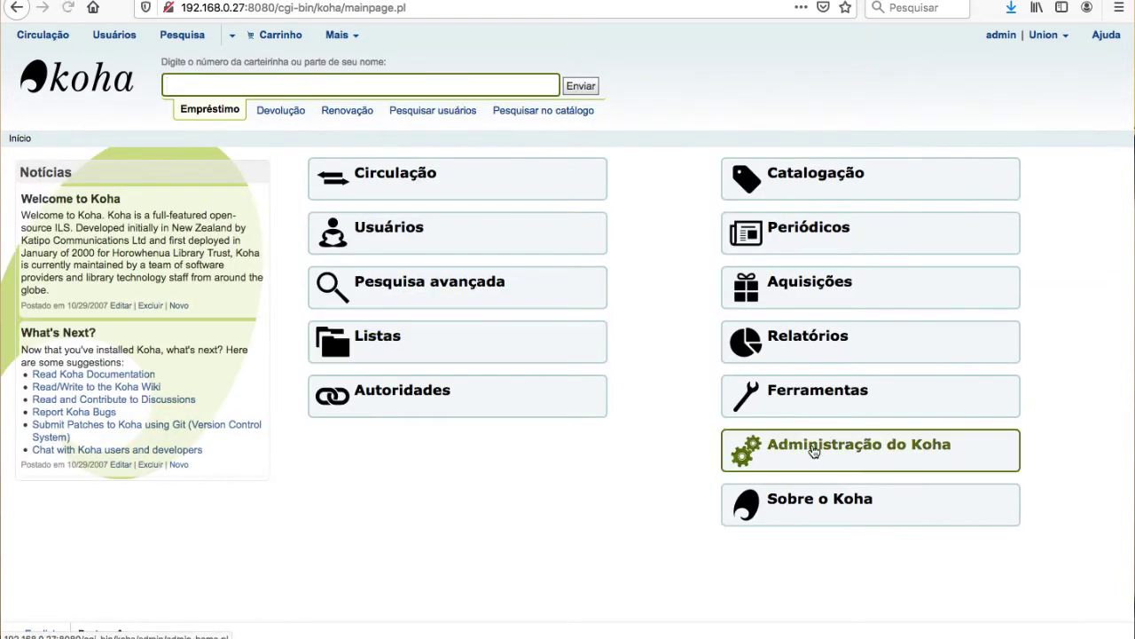
click(852, 419)
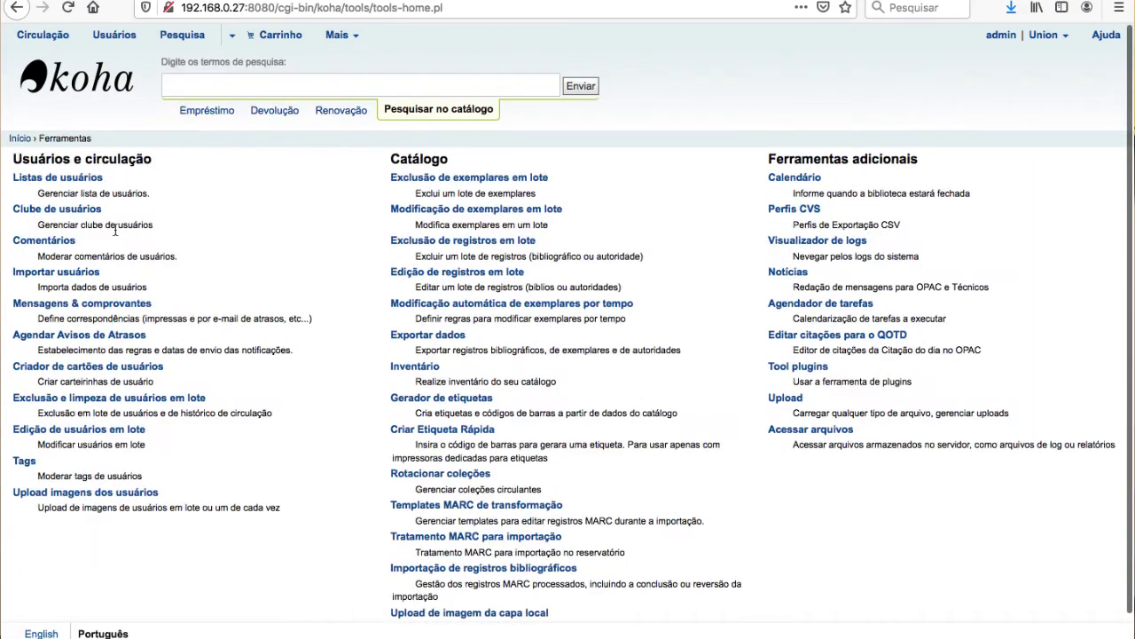
click(80, 277)
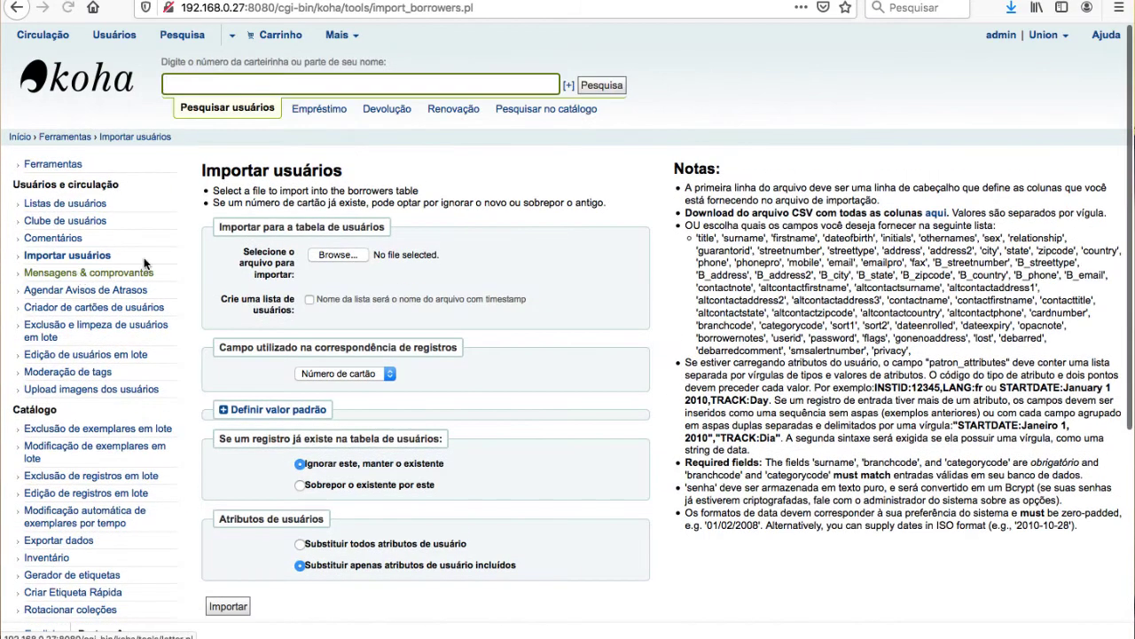
- Choose lista_customizada.csv from the Arquivos folder as the file to import
click(353, 257)
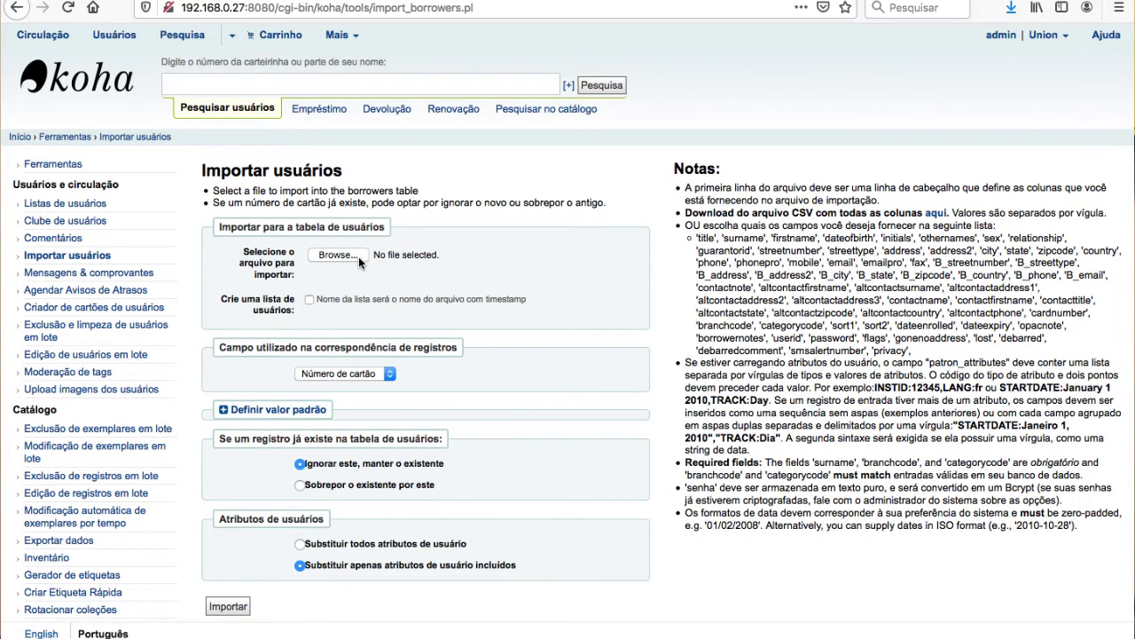
click(398, 106)
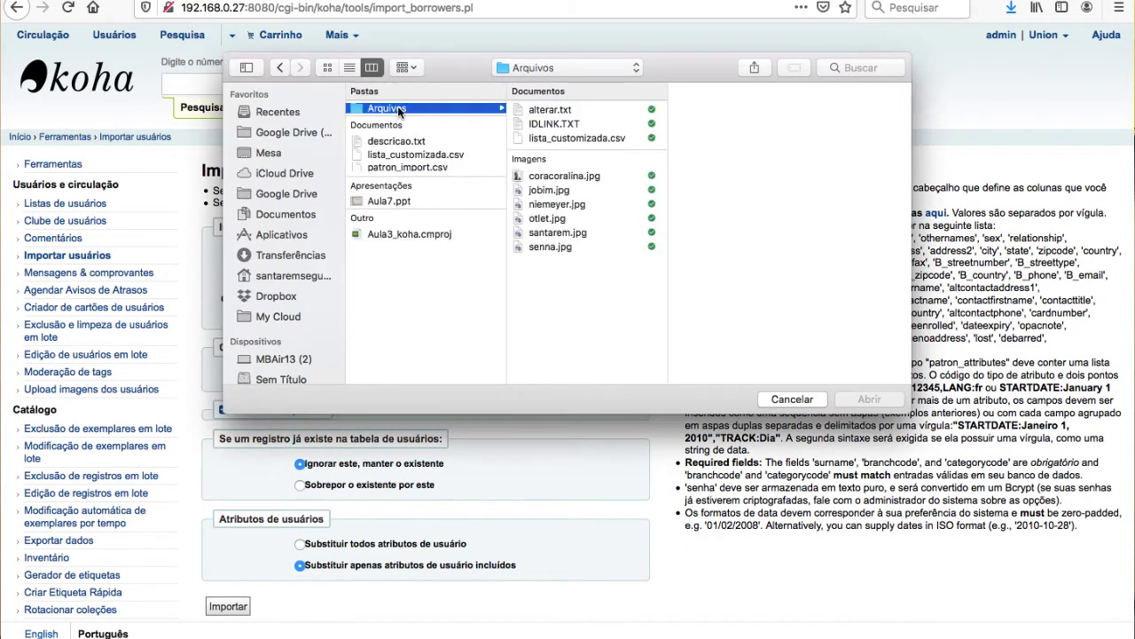
click(591, 138)
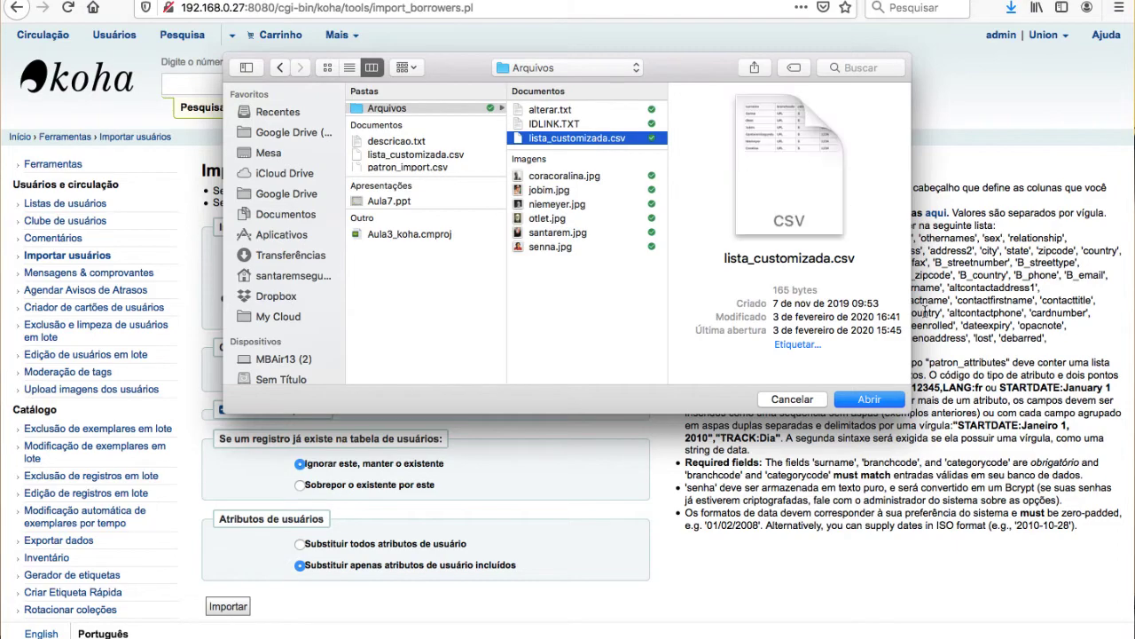
click(863, 399)
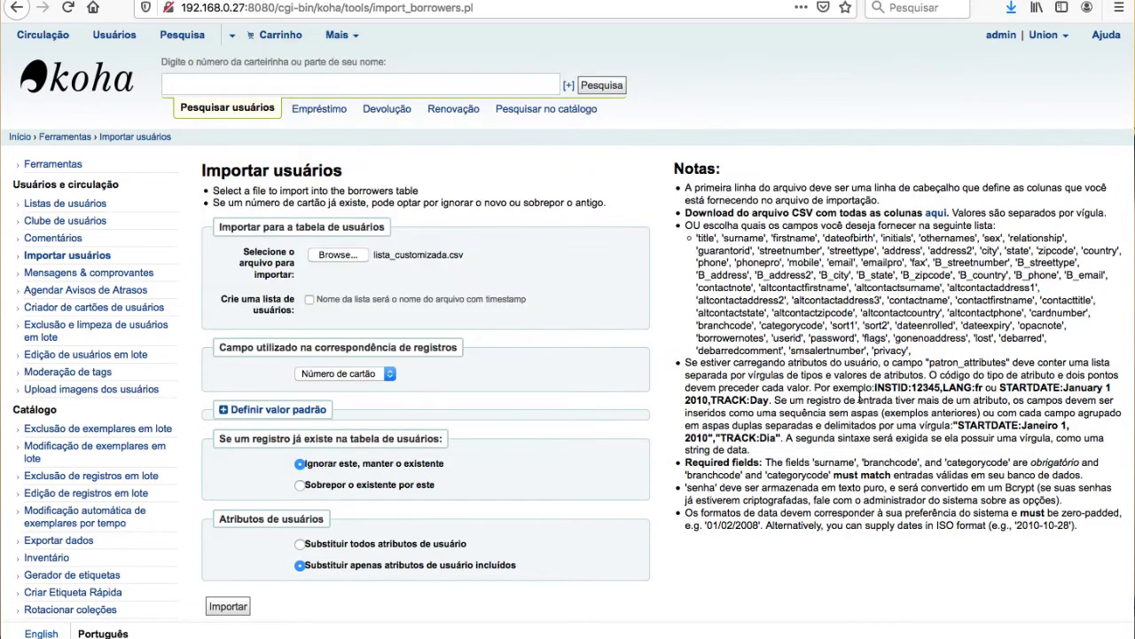
- Enable creating a patron list named after the file, and set record matching to Nome de usuário
scroll(407, 327, down, 2)
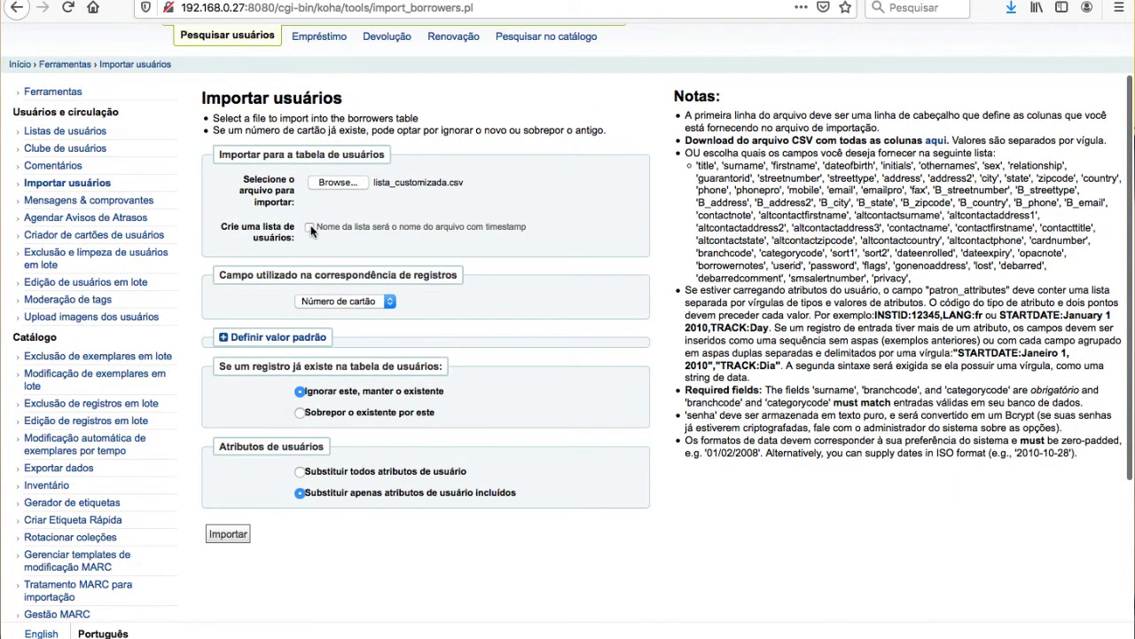
click(310, 227)
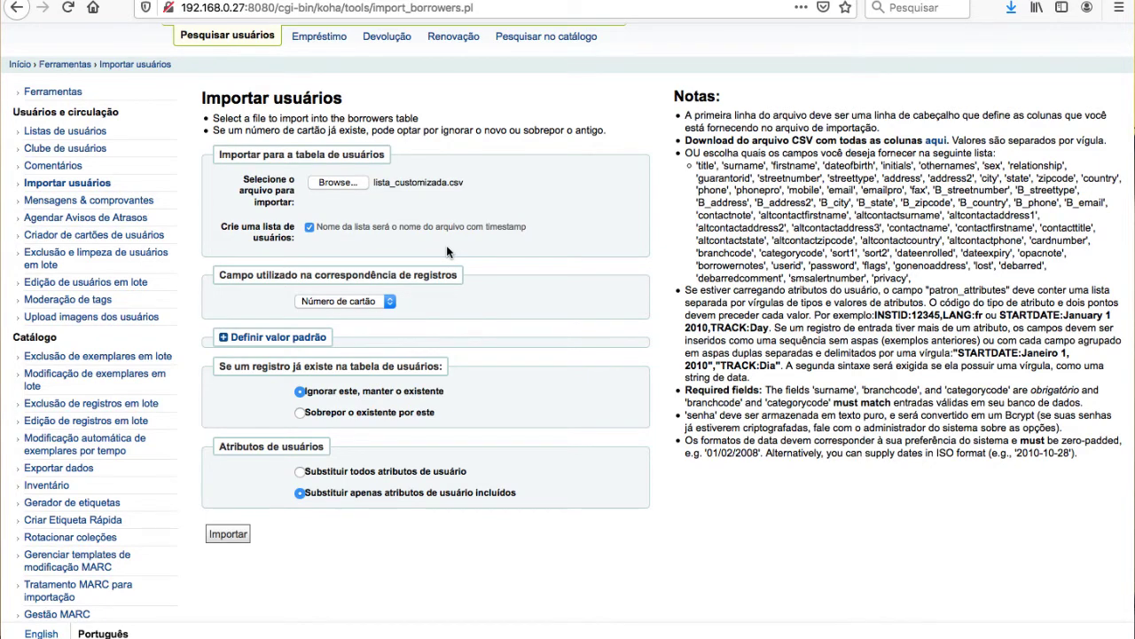
scroll(446, 245, down, 3)
click(355, 188)
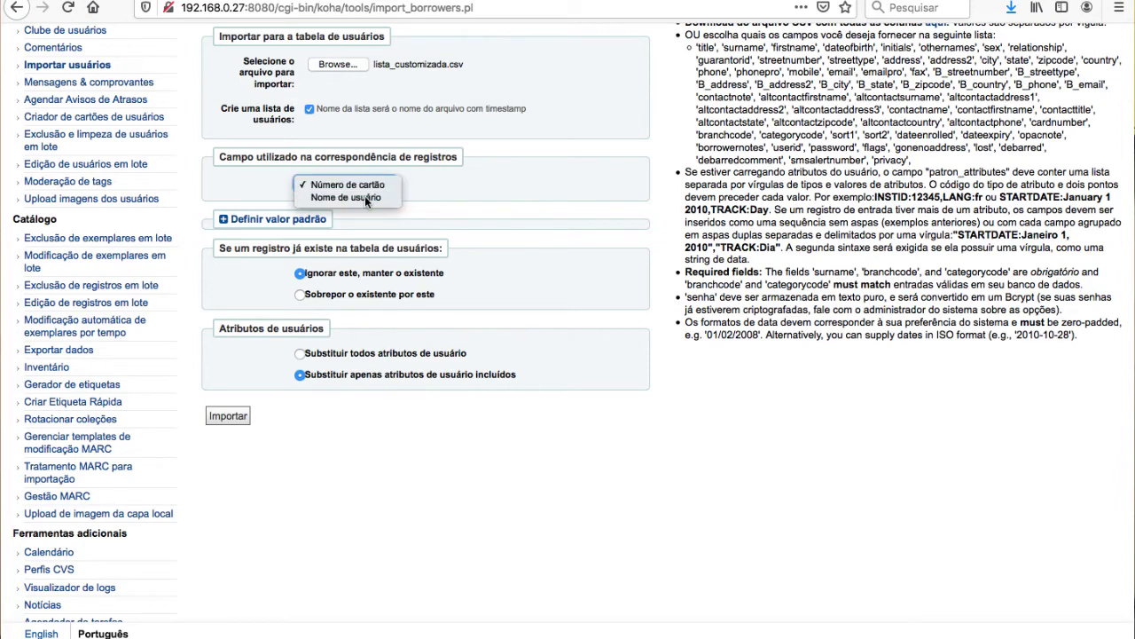
click(365, 196)
- Run the import of lista_customizada.csv and review the imported records in its results and feedback
scroll(479, 214, down, 1)
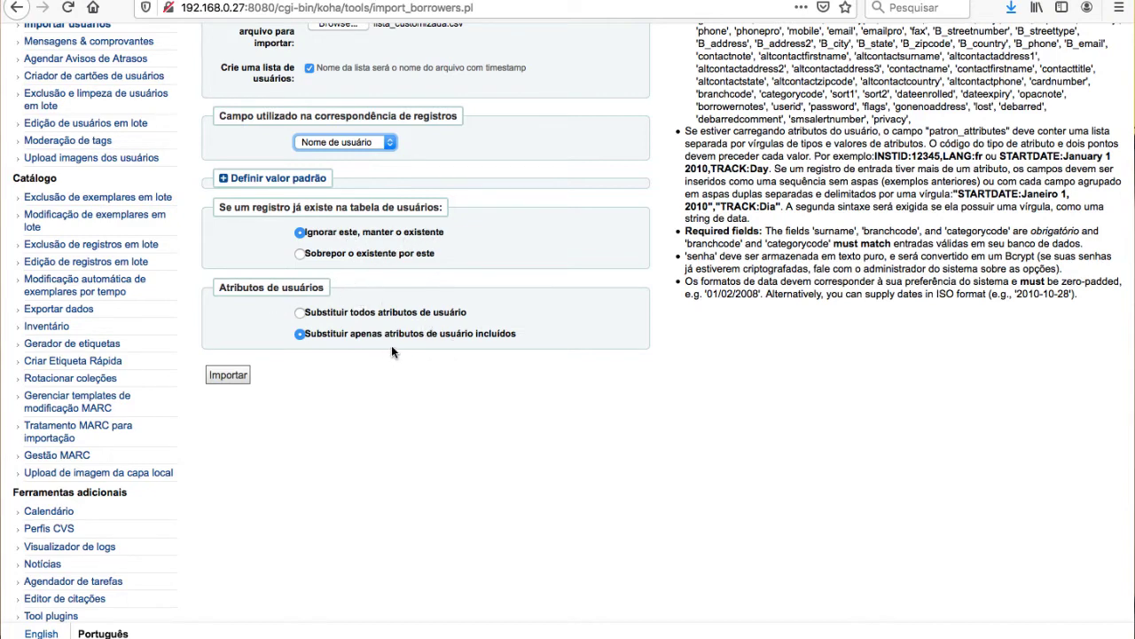
click(237, 376)
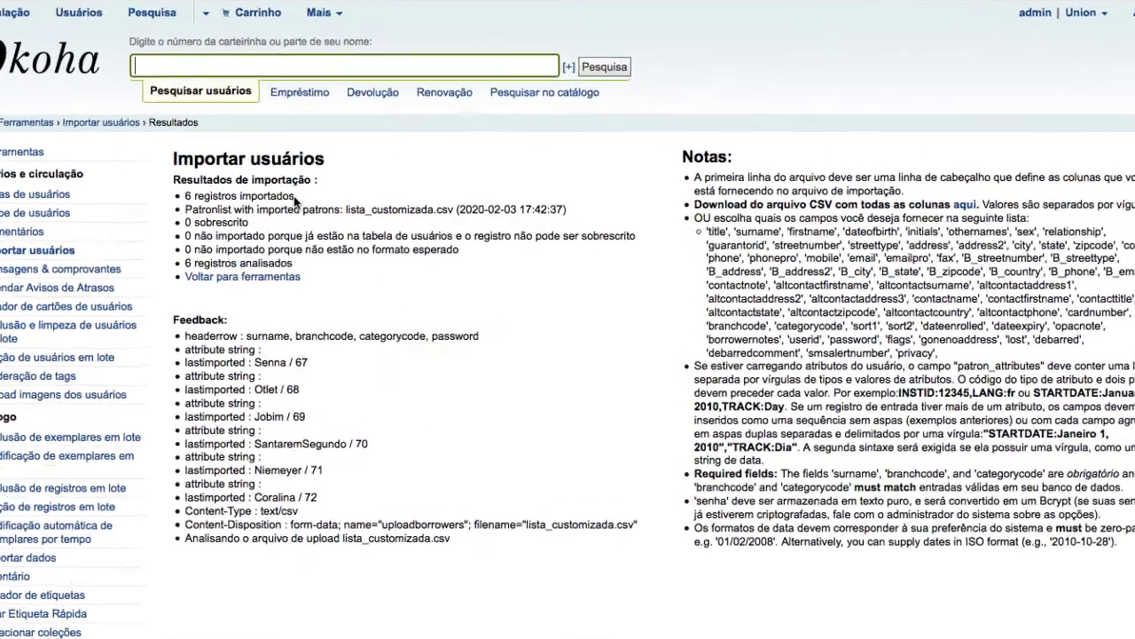
drag(314, 206, 213, 207)
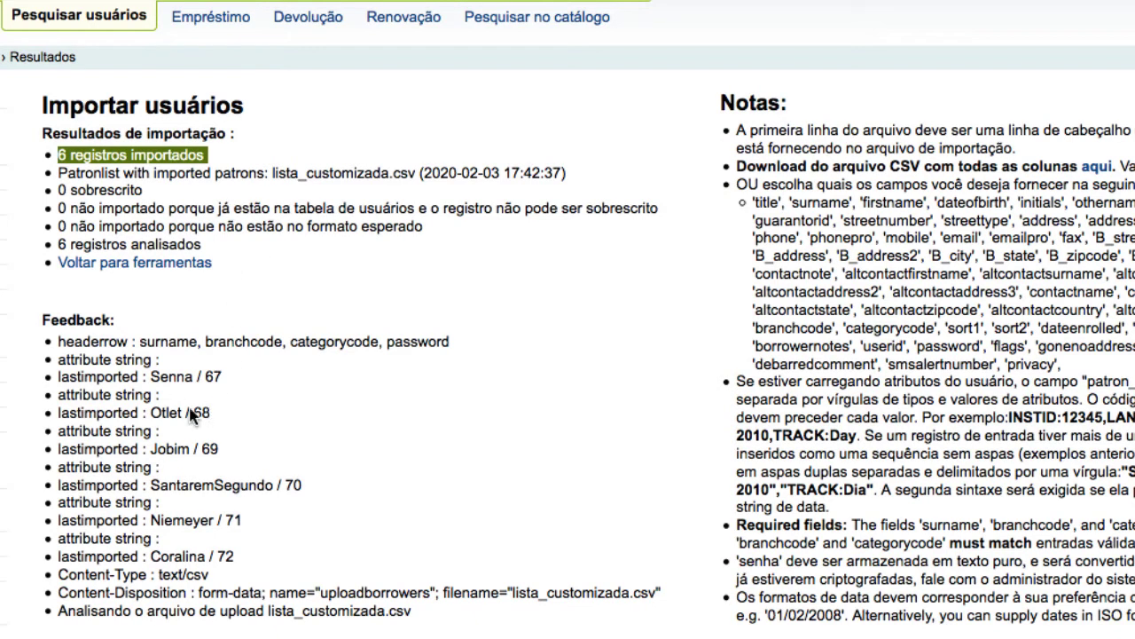
drag(149, 376, 222, 376)
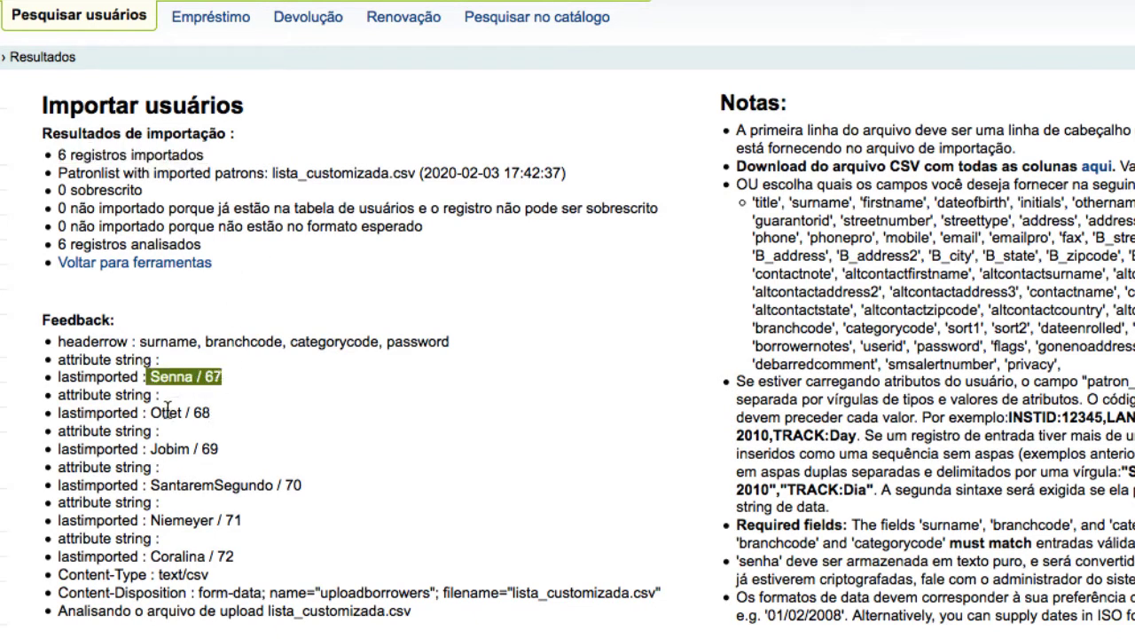
drag(145, 413, 241, 415)
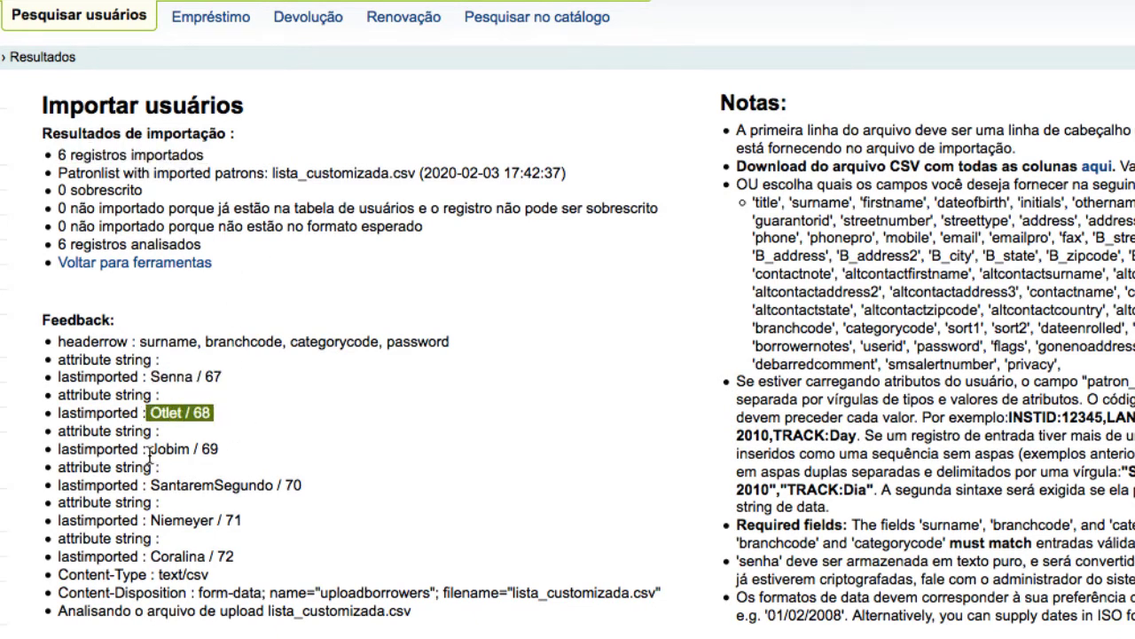
drag(149, 449, 267, 452)
click(303, 346)
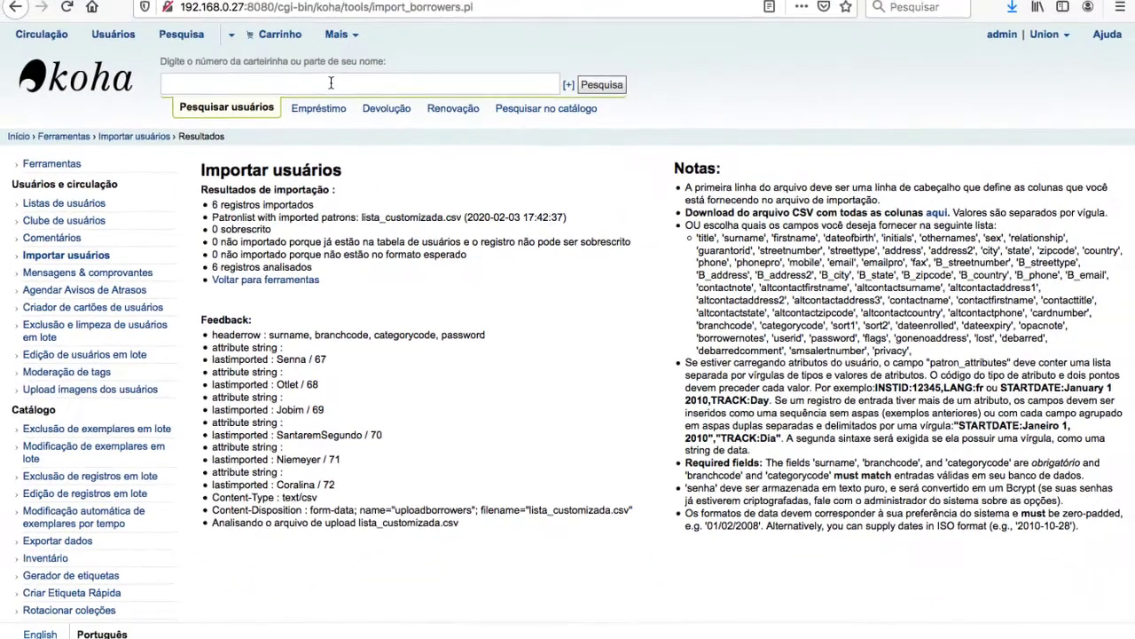
- Search the patrons by the third imported surname and check the card number in that patron's details
click(331, 82)
text(jobim)
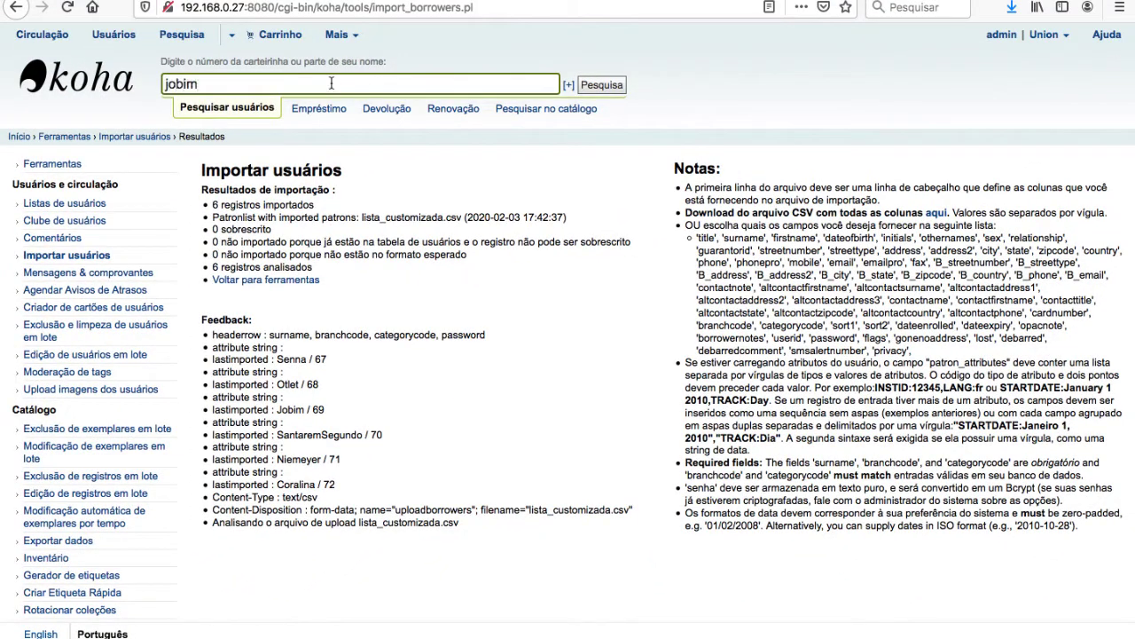
click(618, 92)
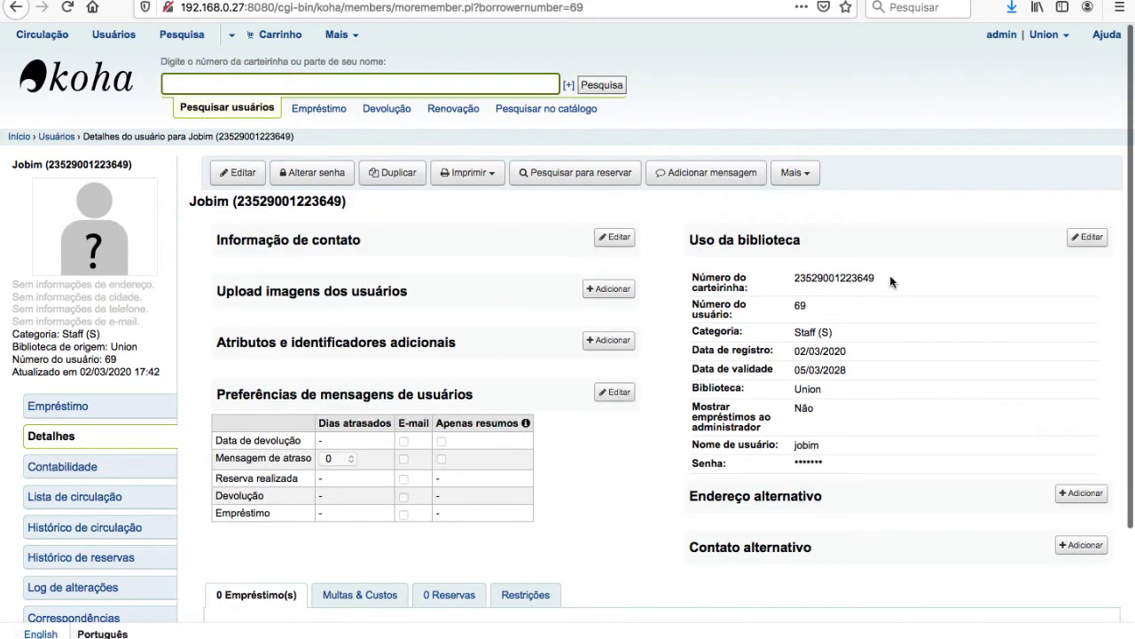
drag(891, 281, 790, 281)
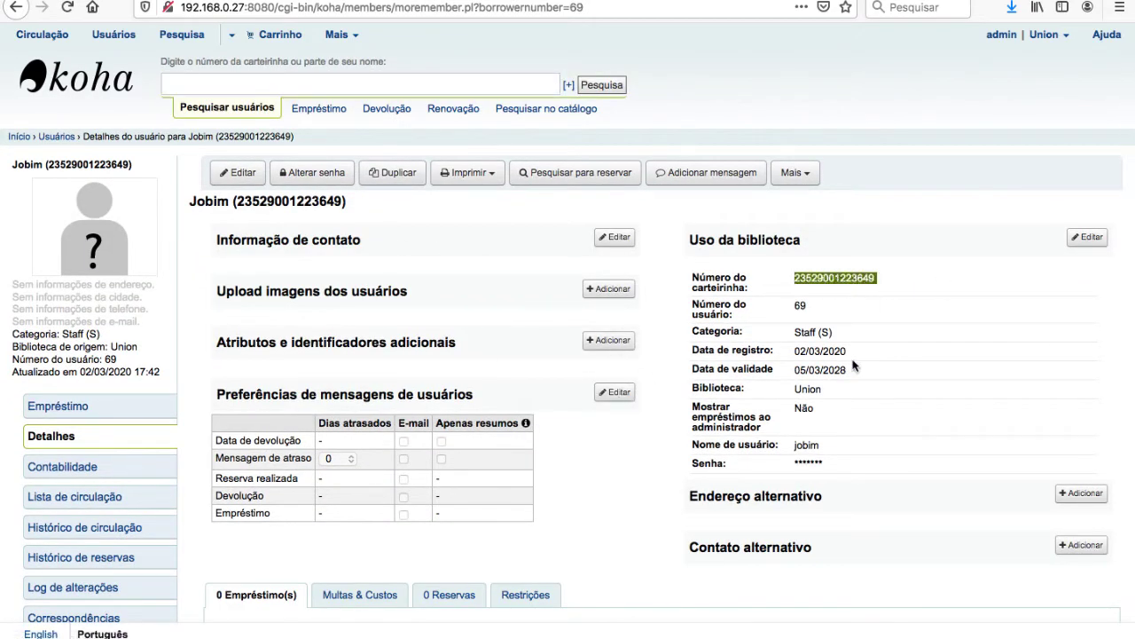
- Compare the patron's masked password and category with the branch, category and password columns of lista_customizada.csv in the code editor
drag(826, 468, 795, 466)
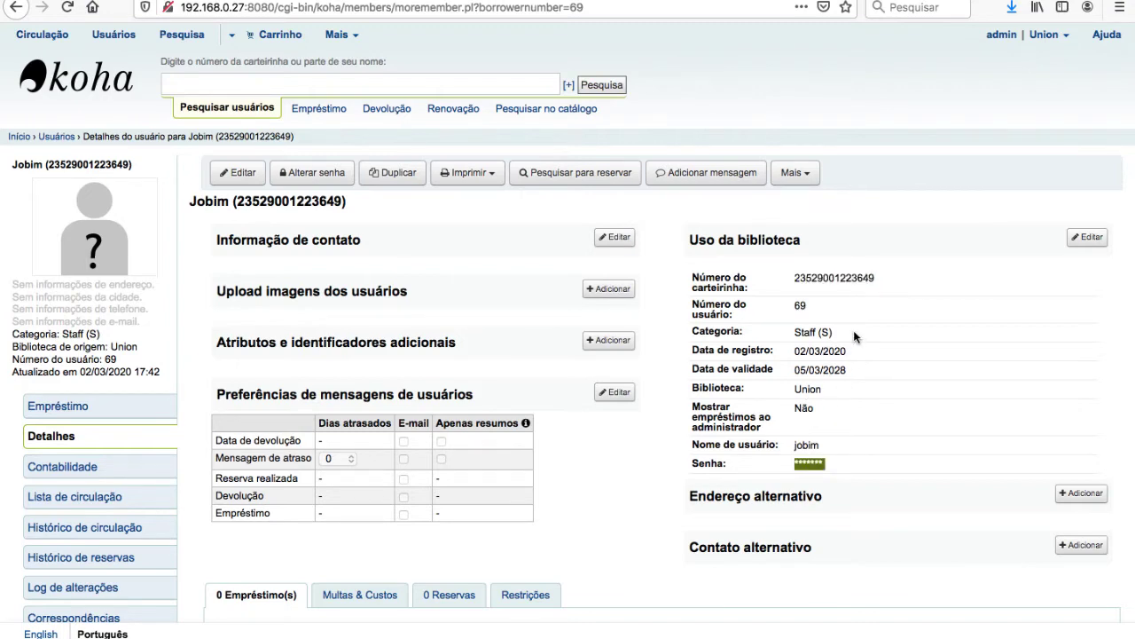
drag(855, 338, 796, 335)
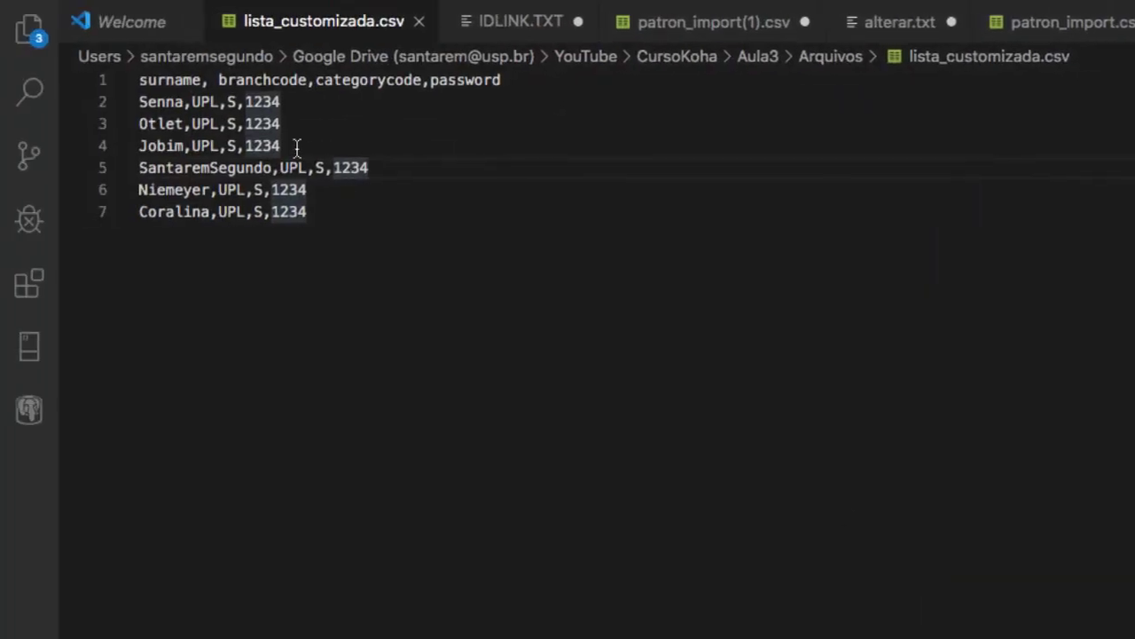
click(227, 102)
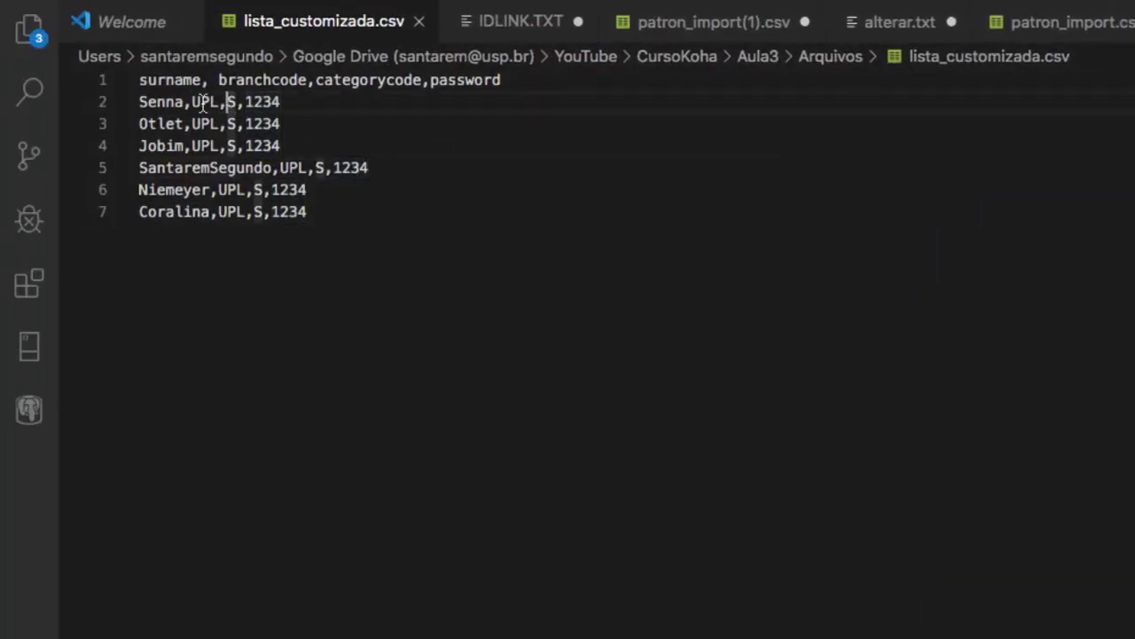
double_click(204, 101)
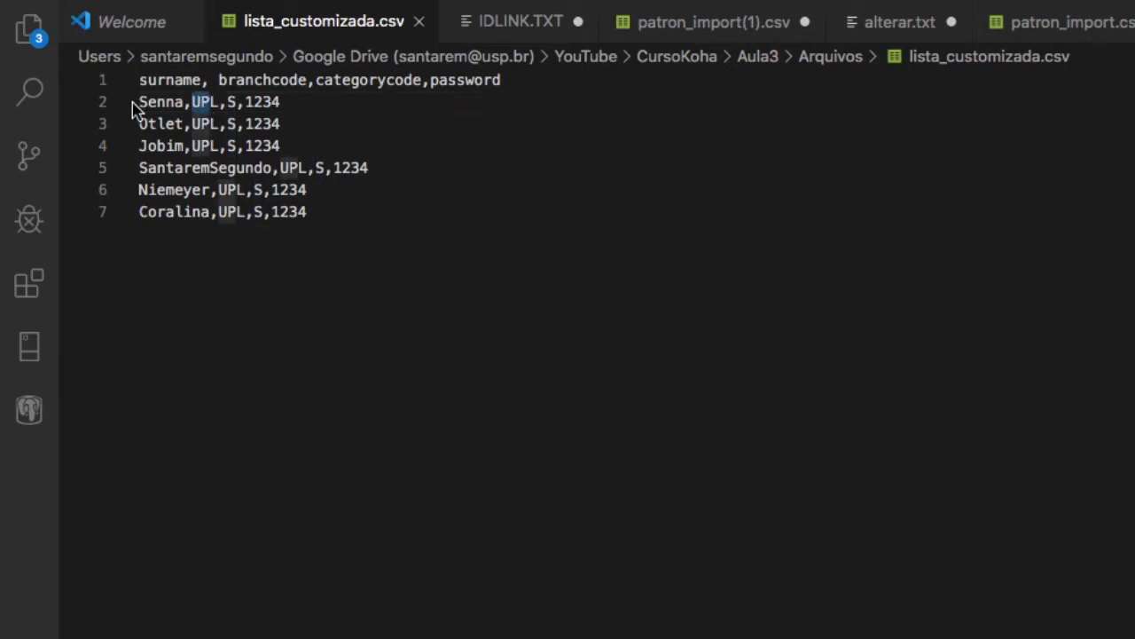
drag(139, 102, 211, 96)
click(227, 101)
double_click(231, 101)
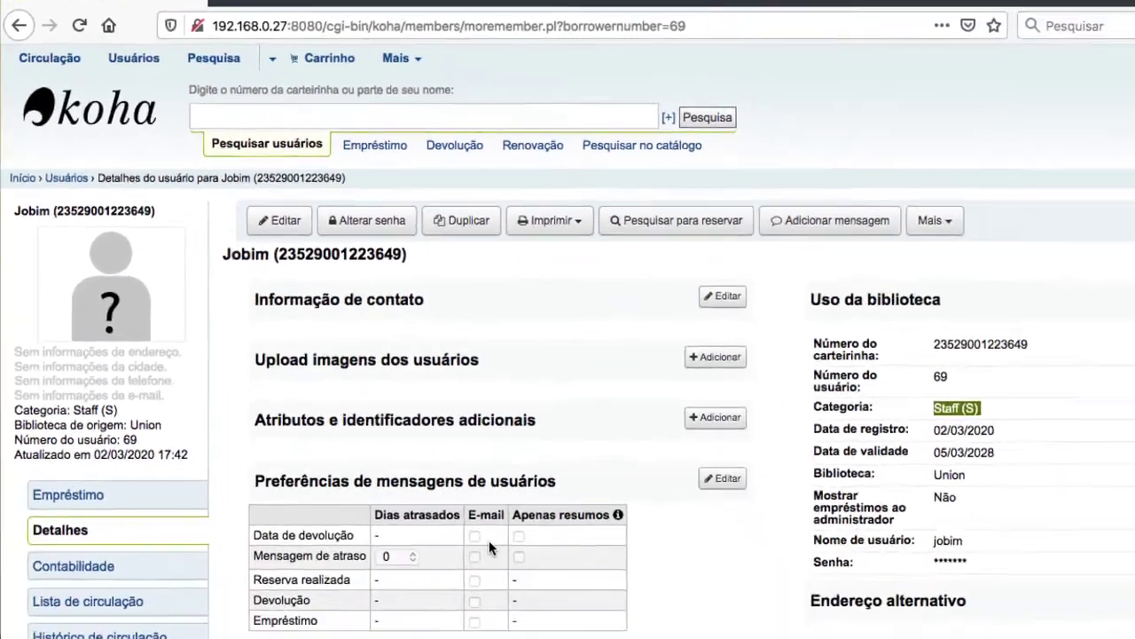
scroll(352, 253, up, 2)
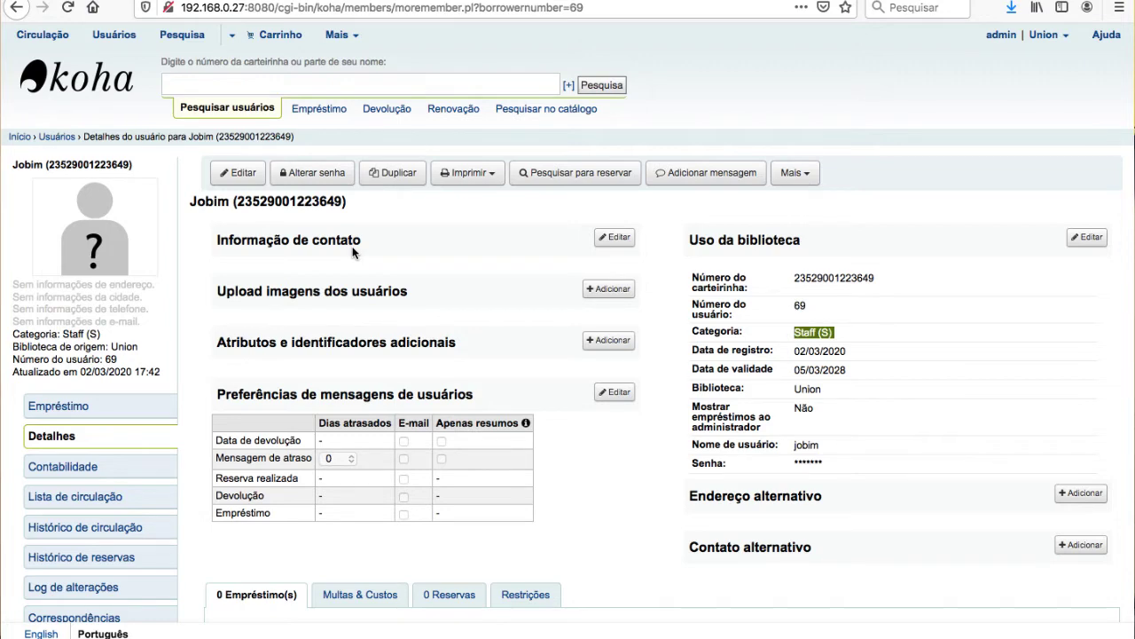
- In the batch patron deletion and cleanup tool, choose lista_customizada.csv as the patron list criterion for deletion
click(110, 84)
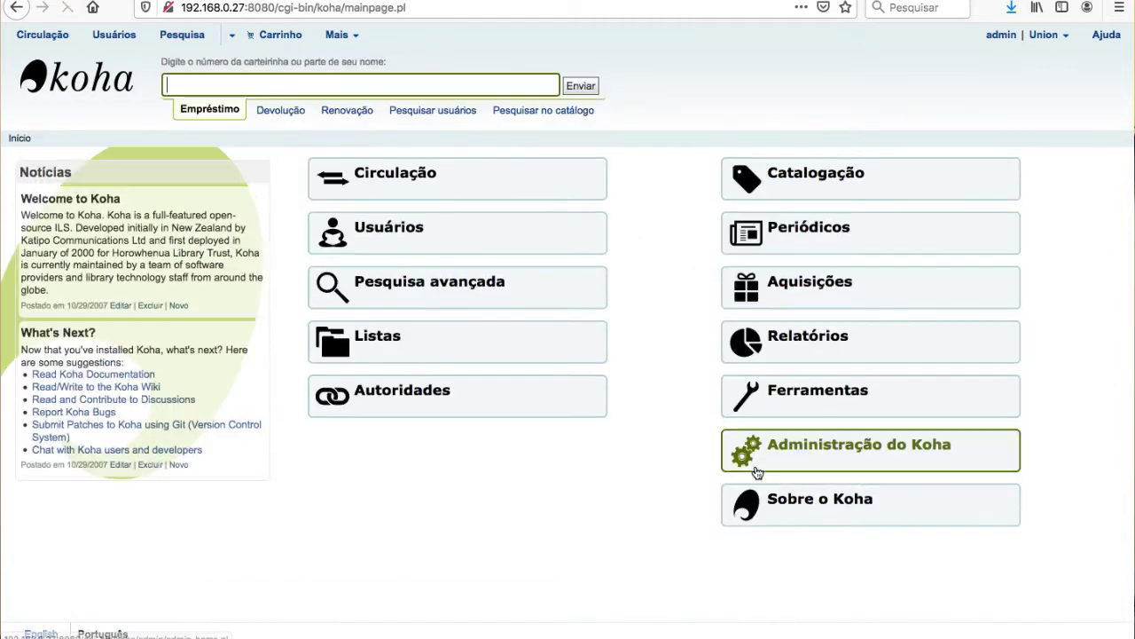
click(833, 403)
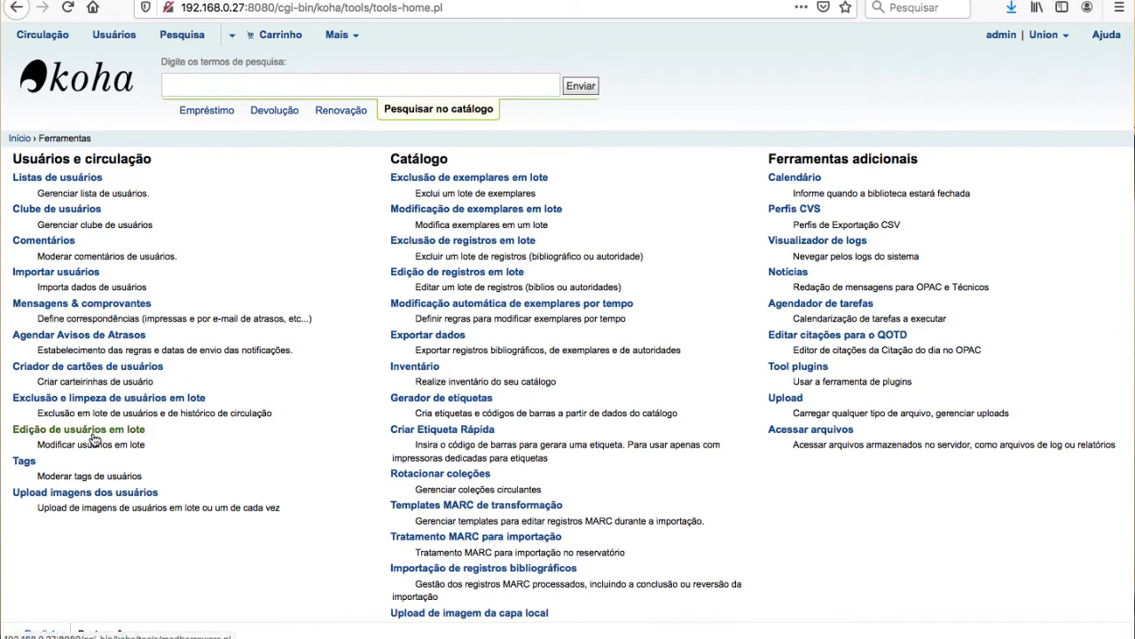
click(120, 399)
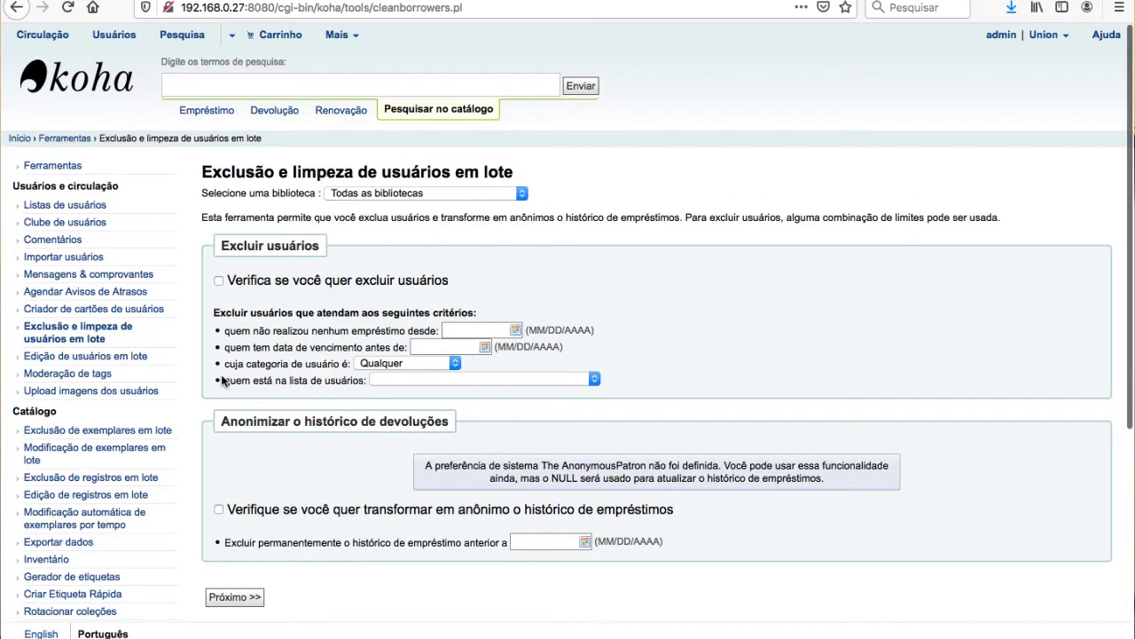
click(407, 380)
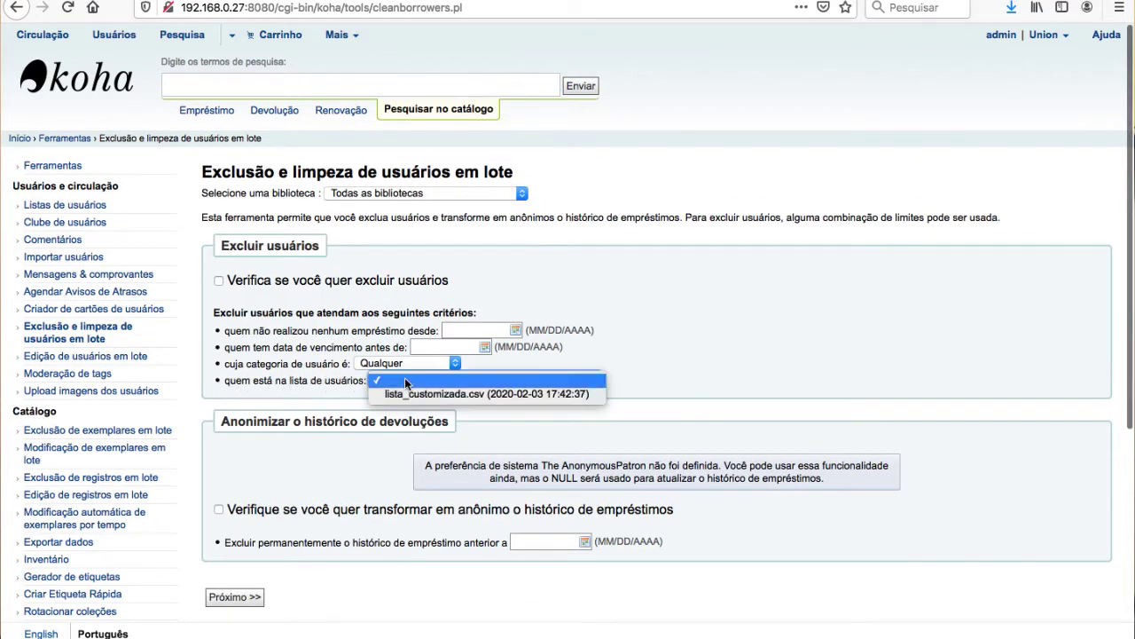
click(467, 395)
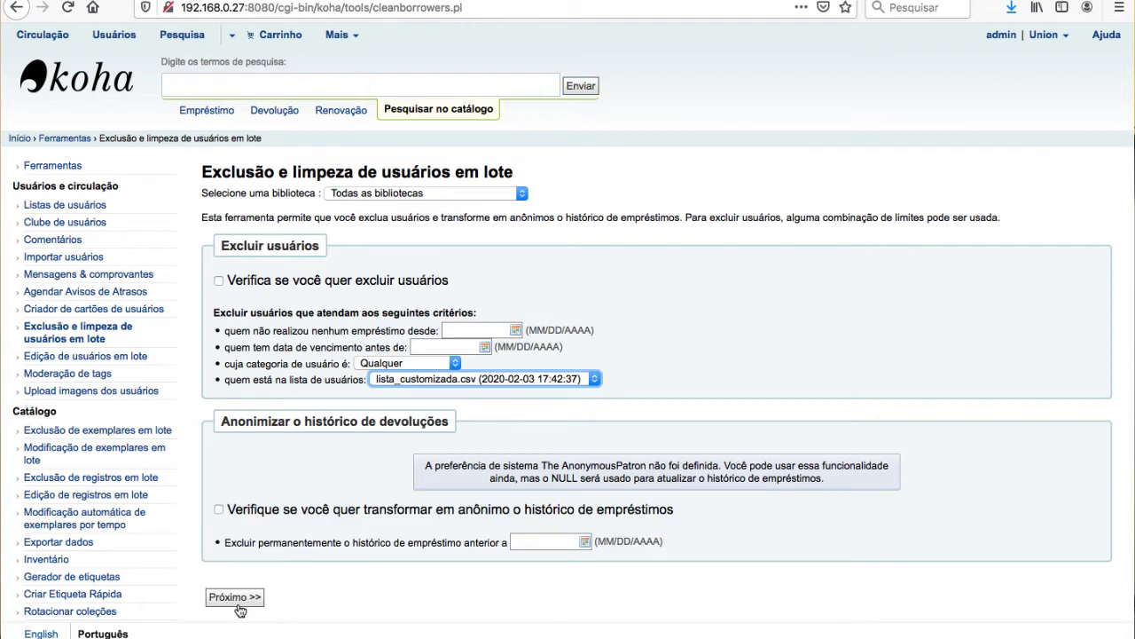
- View the patron image upload tool and open the lista_customizada.csv list from the patron lists
click(86, 84)
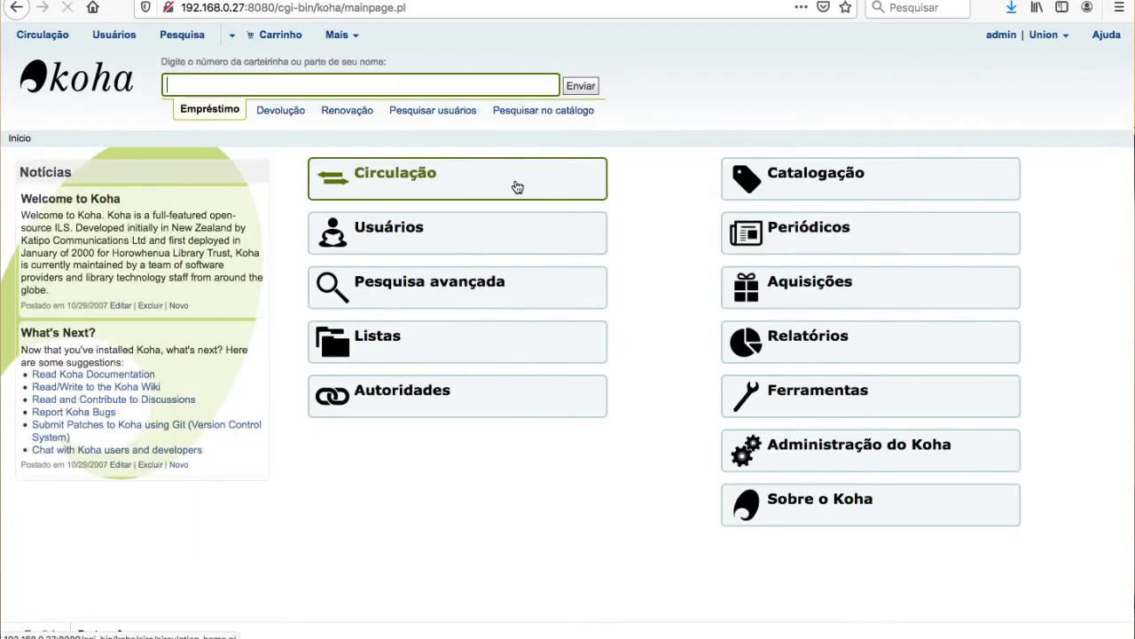
click(825, 401)
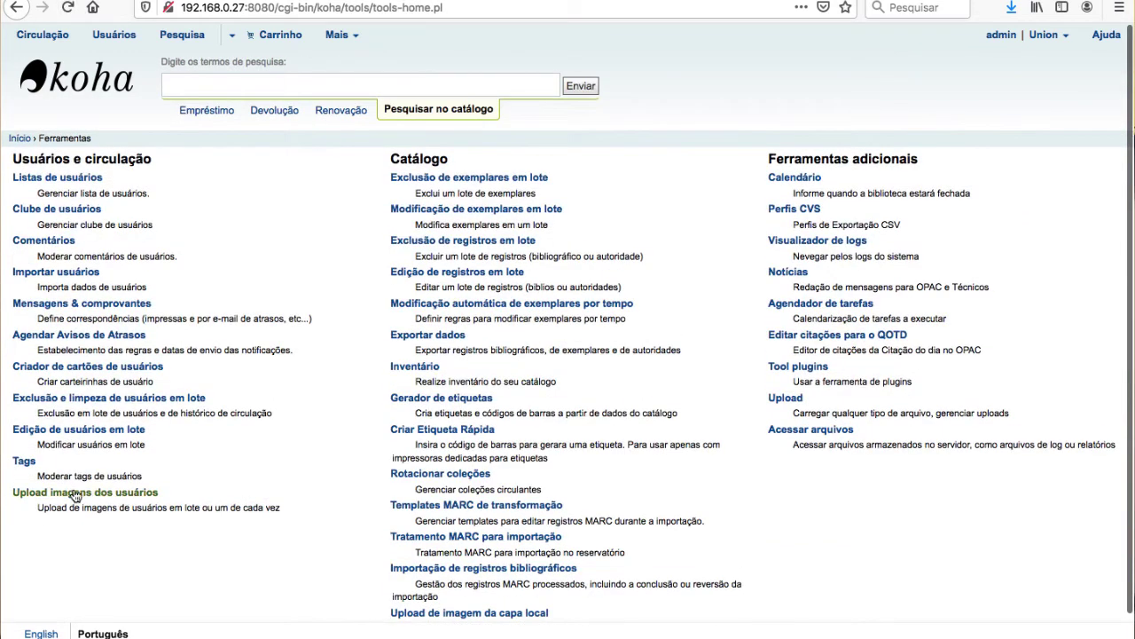
click(75, 495)
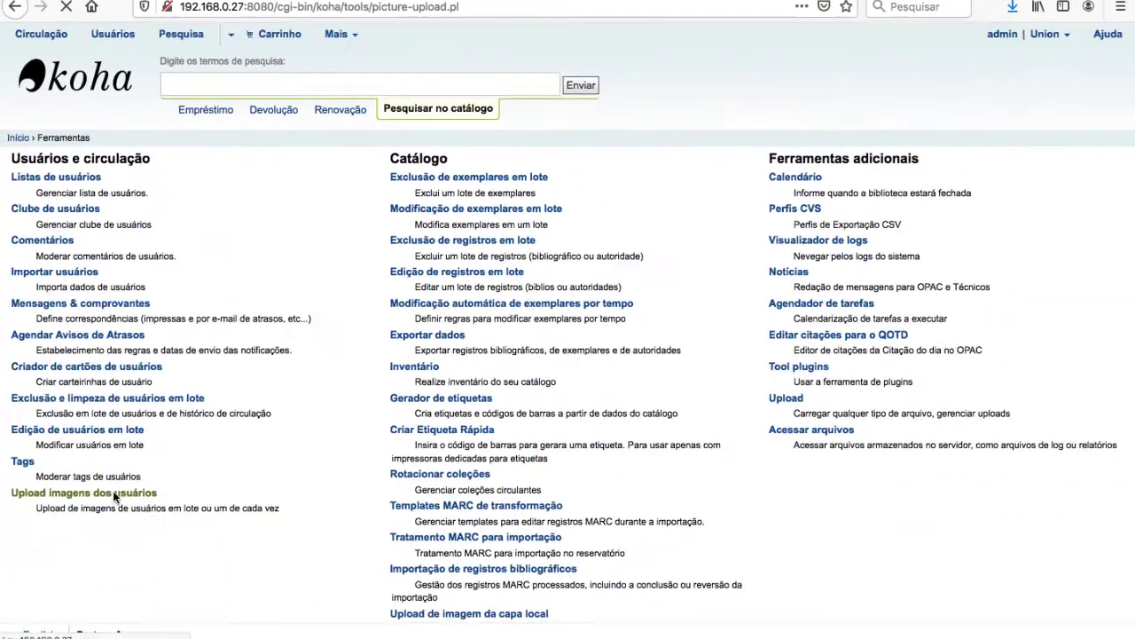
click(112, 490)
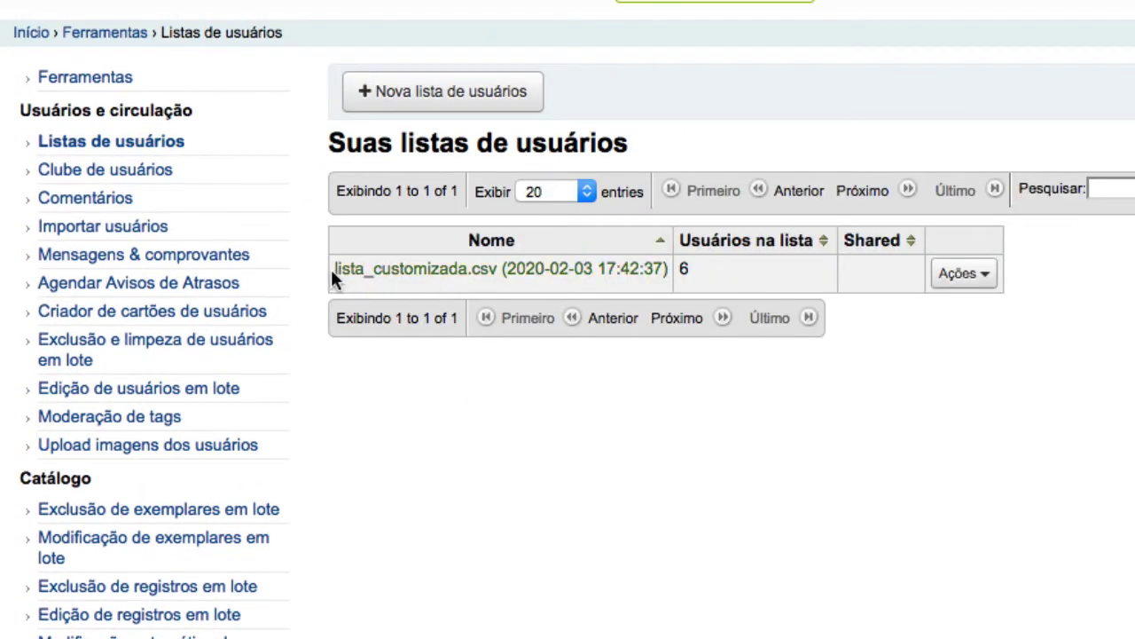
click(552, 279)
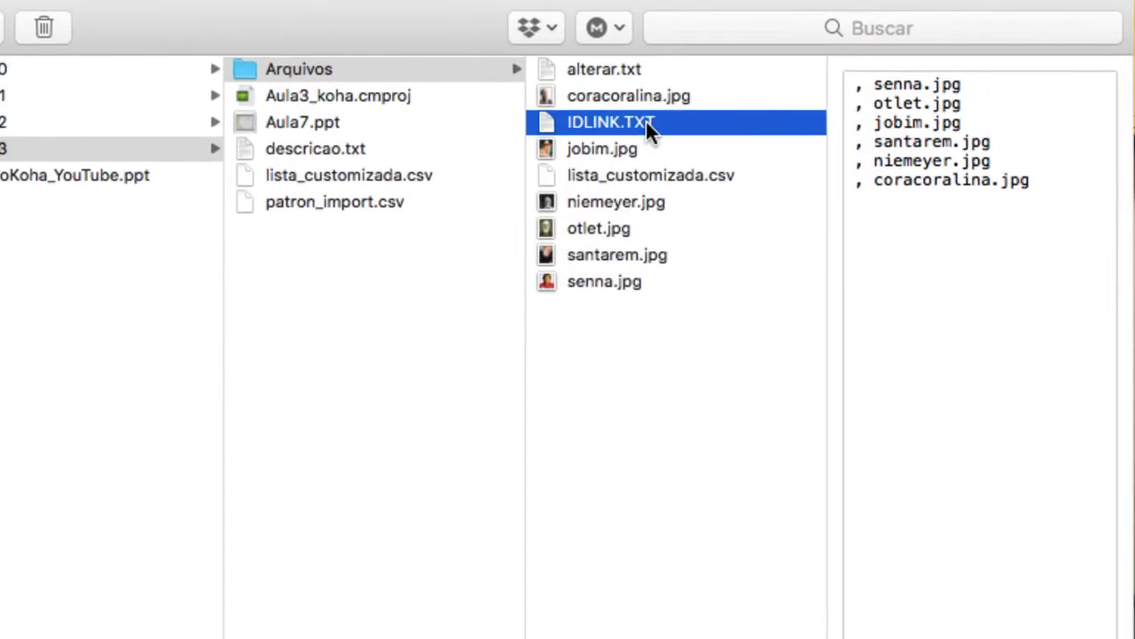
- Open IDLINK.TXT from the Arquivos folder in the text editor and examine its list of image file names
click(642, 123)
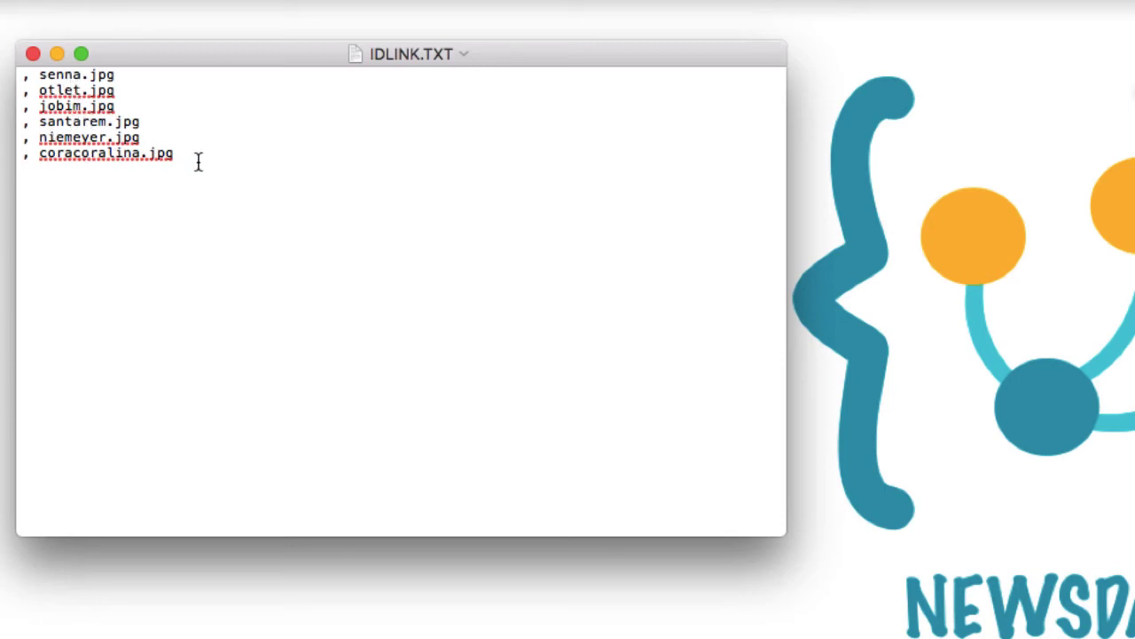
triple_click(86, 154)
drag(86, 153, 26, 78)
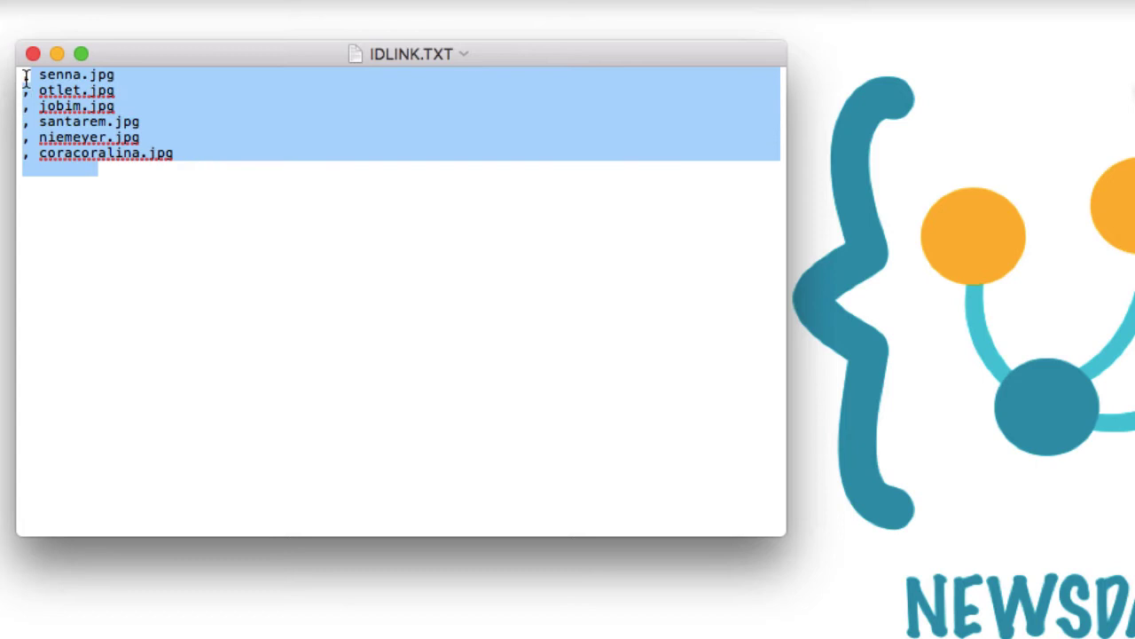
click(92, 152)
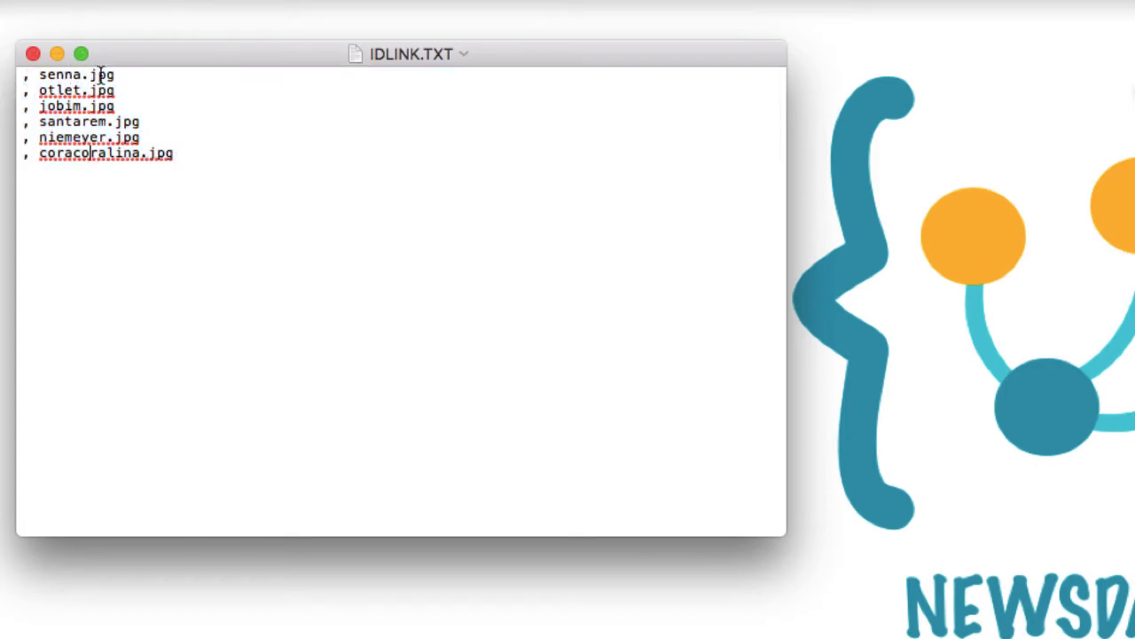
drag(40, 75, 116, 77)
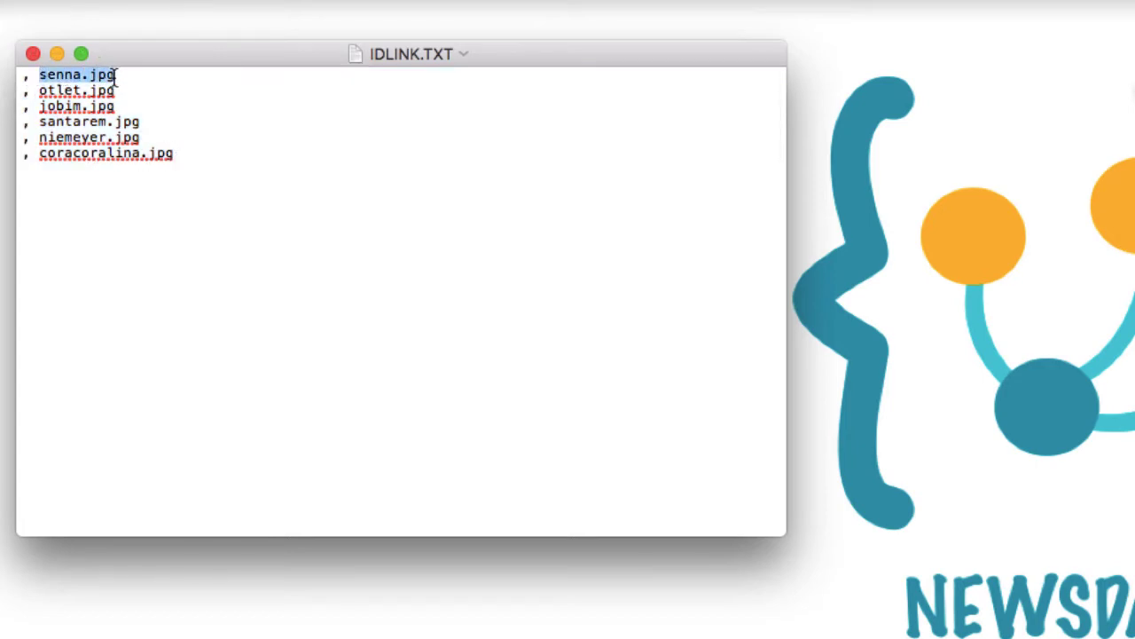
triple_click(114, 75)
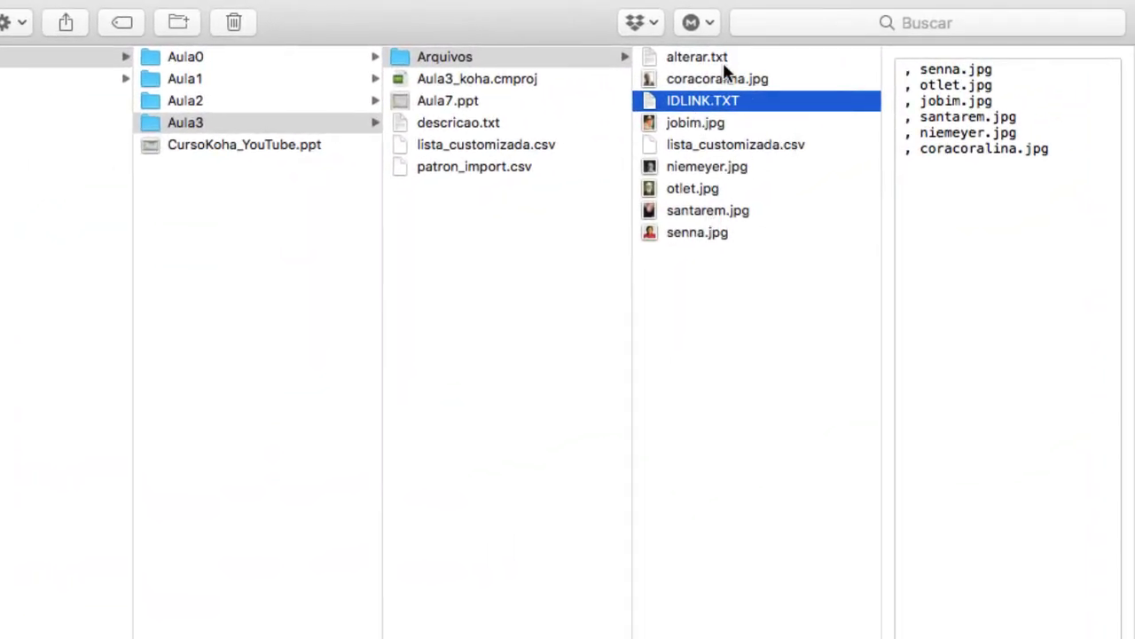
- Preview the patron photos in the Arquivos folder, starting from senna.jpg and going up the list
click(699, 233)
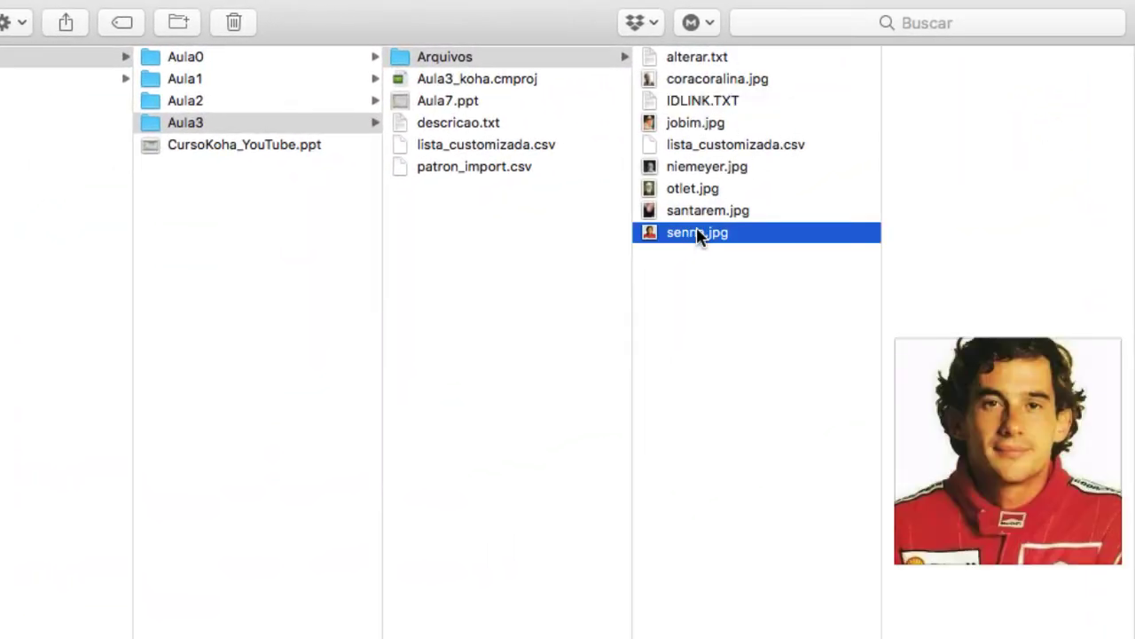
key(Up)
key(Up)
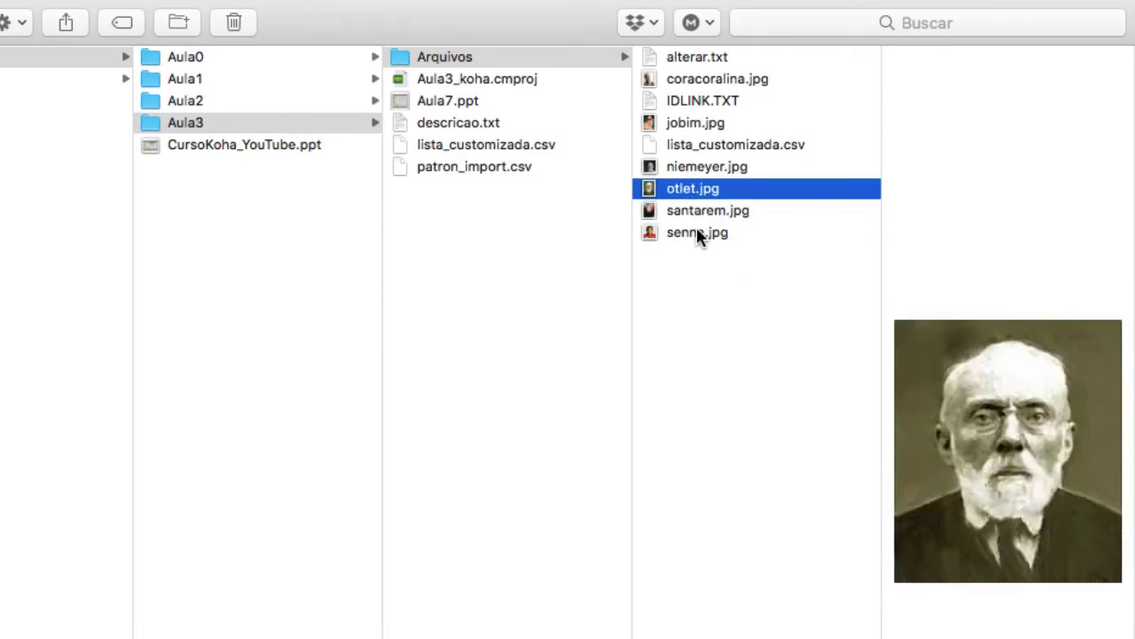
key(Up)
key(Up)
key(Up)
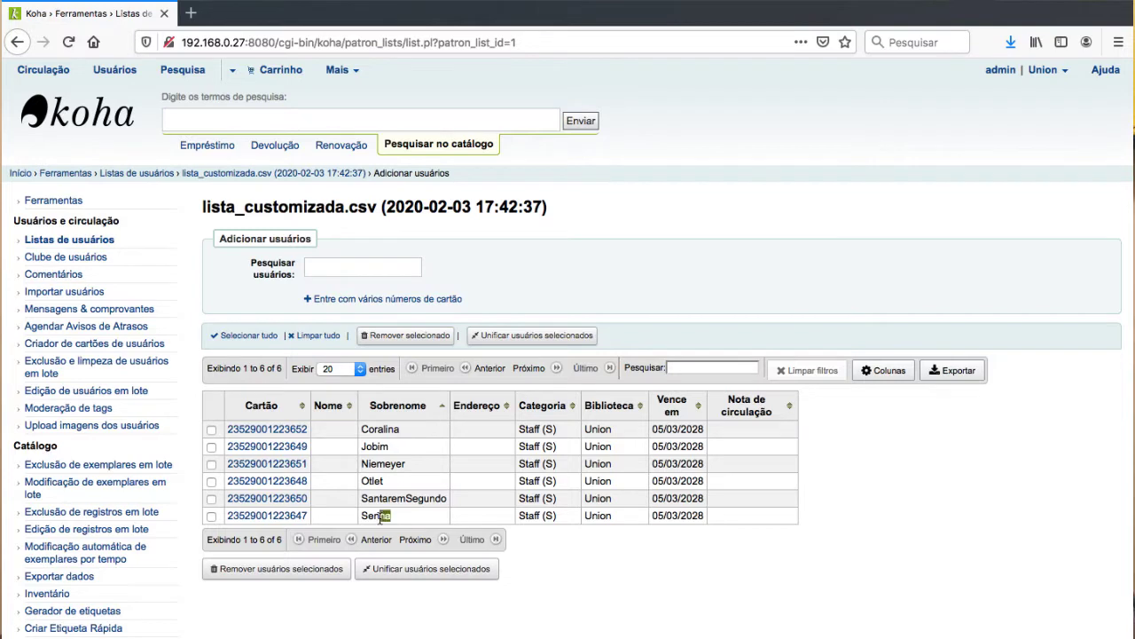
- Copy all the patron rows of the Koha list, from card number to surname, and paste them below the image names in IDLINK.TXT
drag(381, 515, 228, 430)
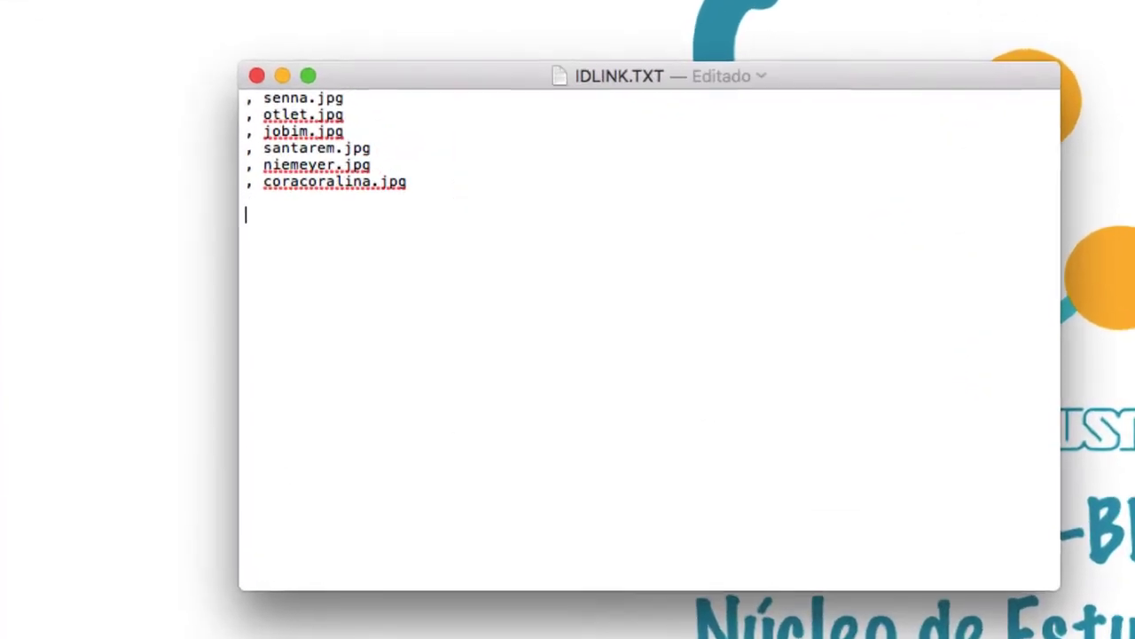
key(super+v)
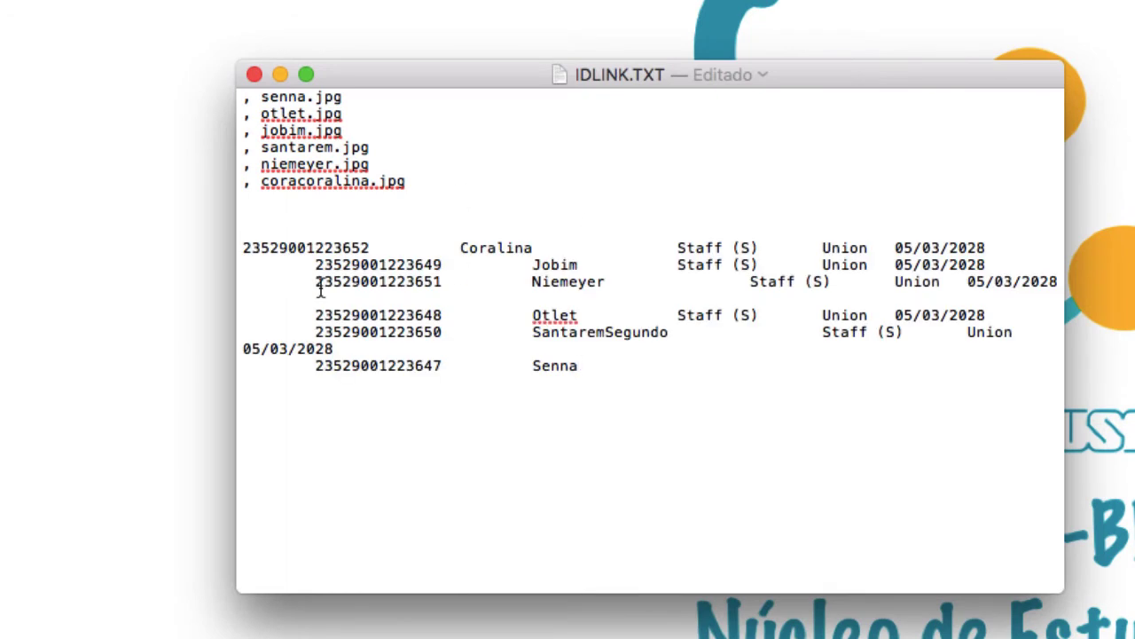
- Remove the leading indentation and the blank line from the pasted rows so every row starts with its card number
key(BackSpace)
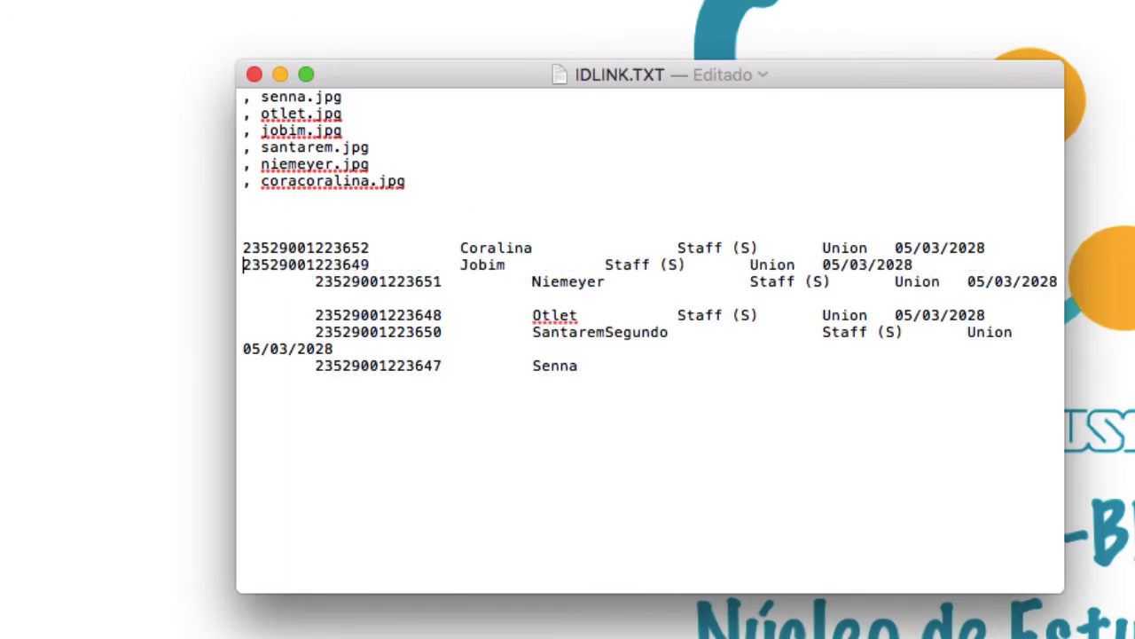
click(320, 281)
key(BackSpace)
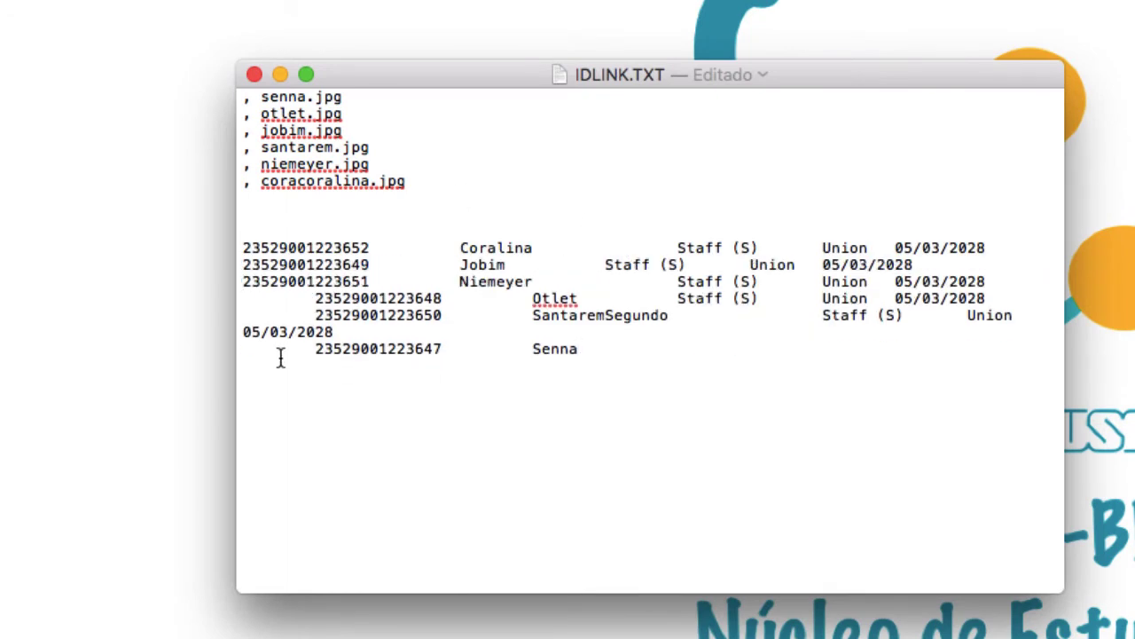
click(317, 298)
key(BackSpace)
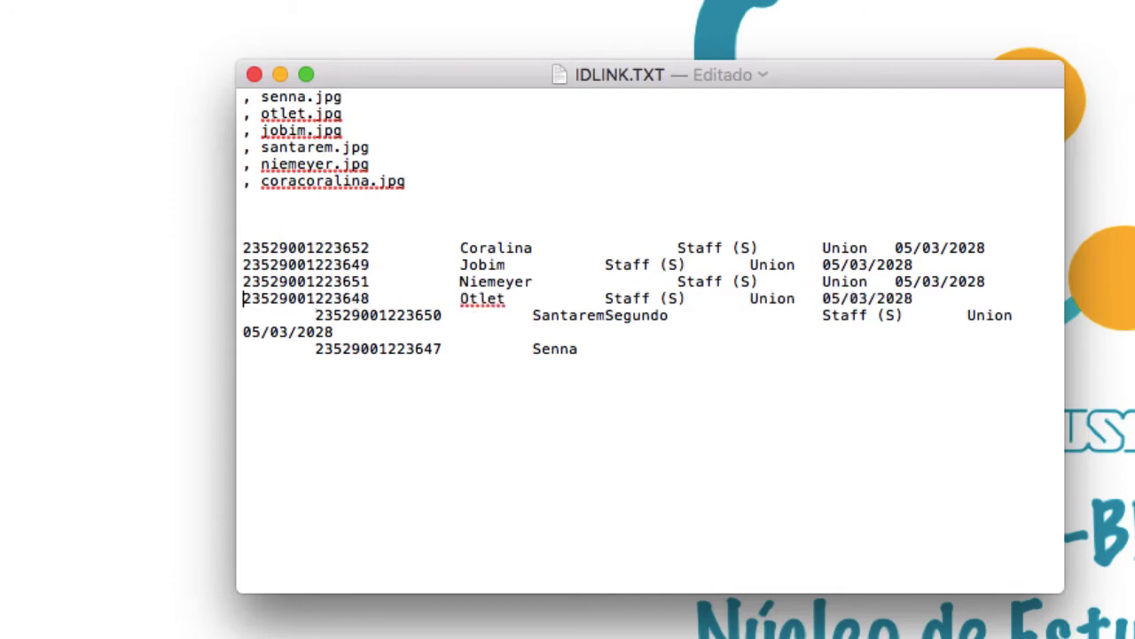
click(318, 315)
key(BackSpace)
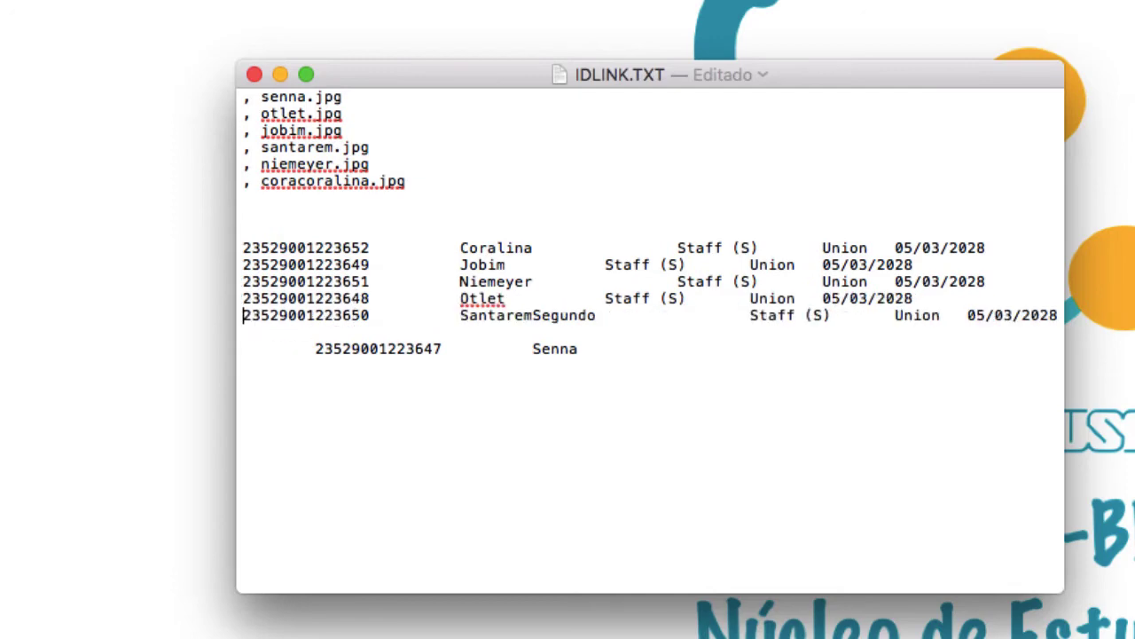
click(315, 349)
key(BackSpace)
key(BackSpace)
key(BackSpace)
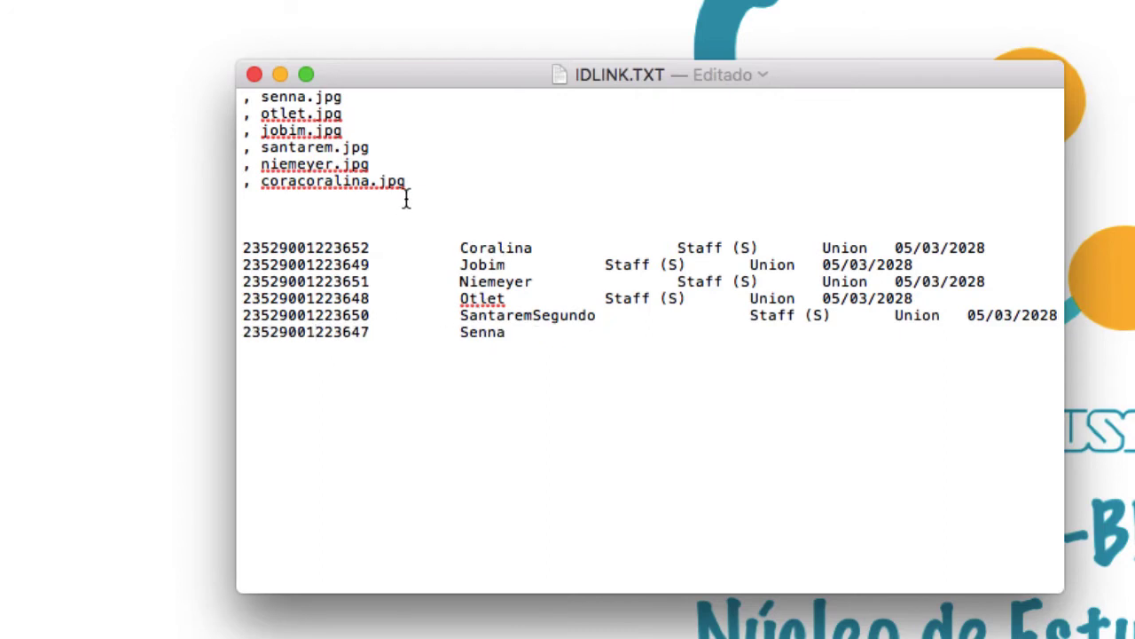
- Add a comma and coracoralina.jpg after the first pasted card number, and delete the rest of that patron's row
drag(406, 189, 264, 184)
key(super+c)
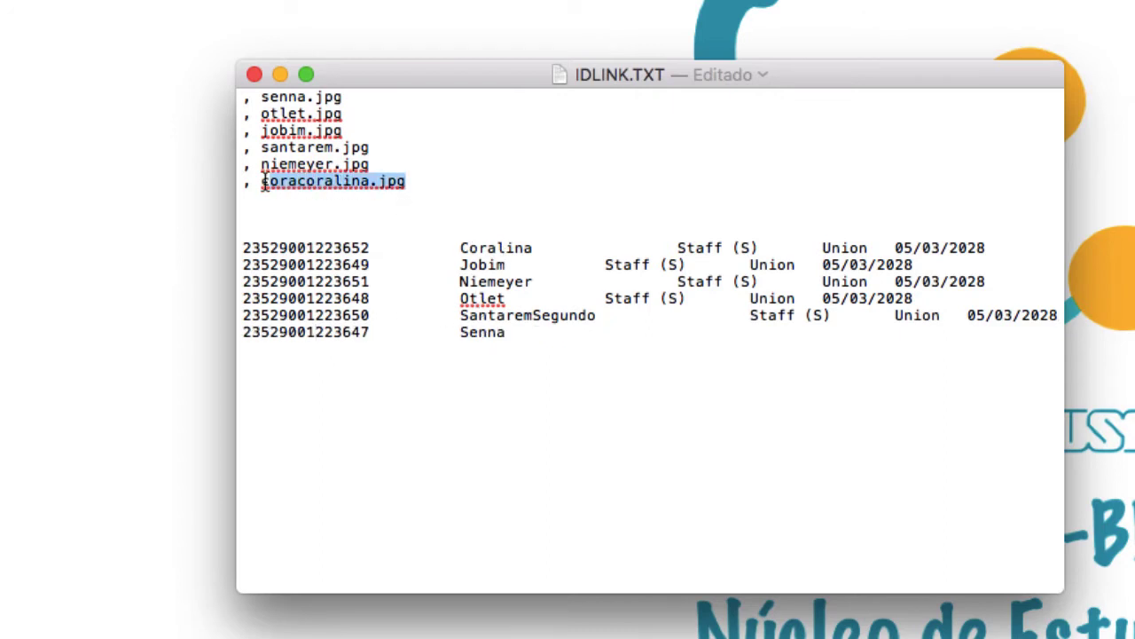
click(371, 248)
text(,)
key(super+v)
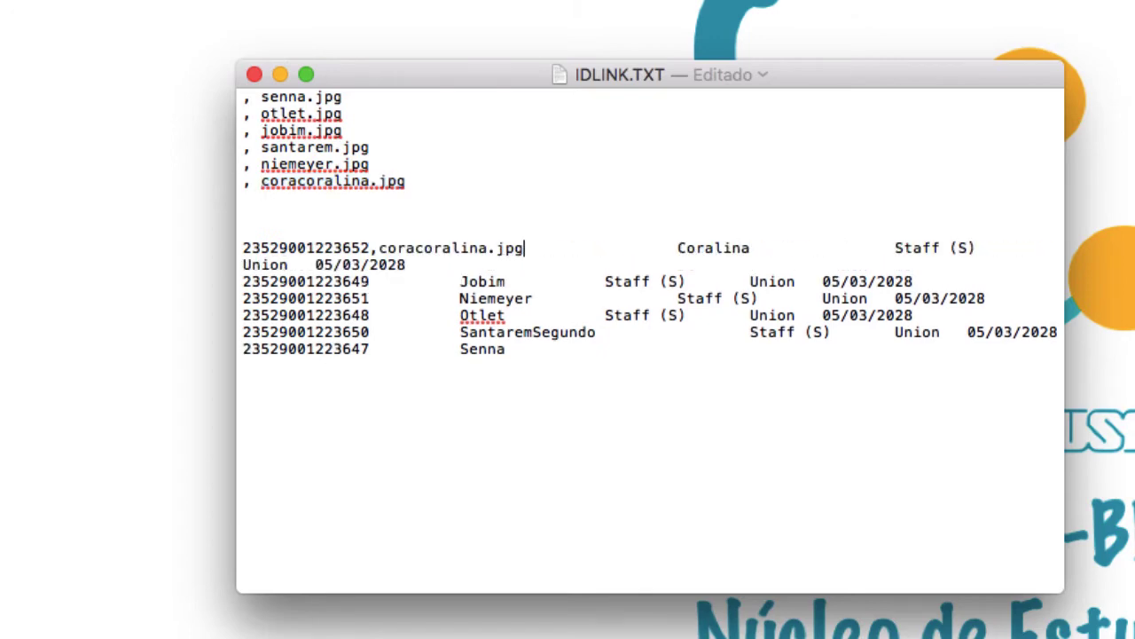
key(shift+Down)
key(BackSpace)
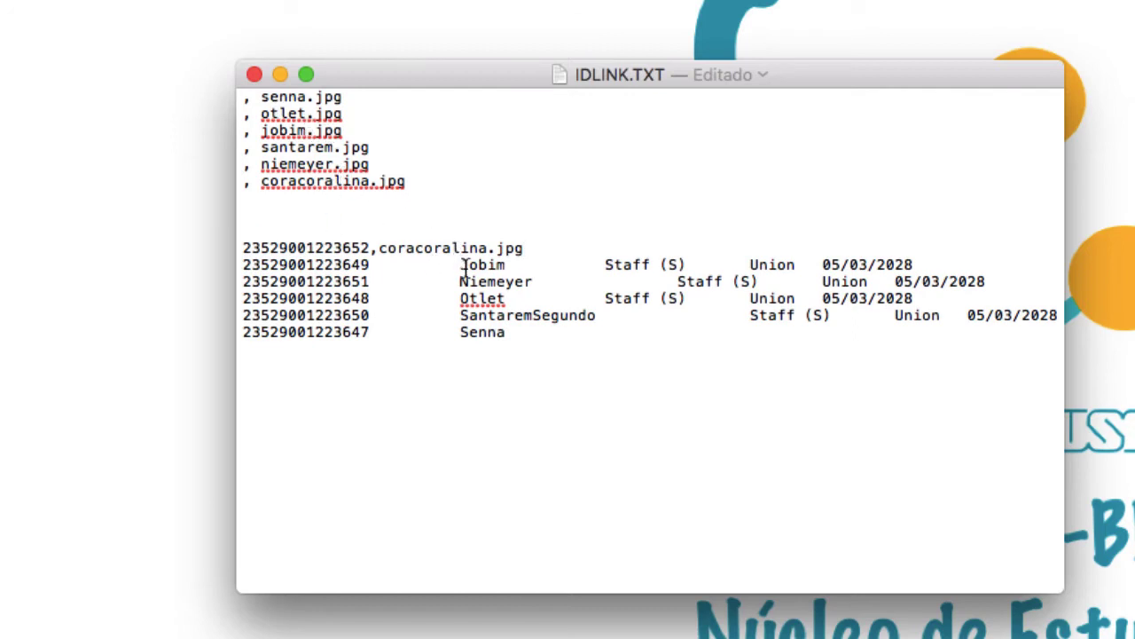
- Replace the surname Jobim with a comma and jobim.jpg directly after the card number, and delete the rest of that row
drag(514, 262, 374, 267)
key(BackSpace)
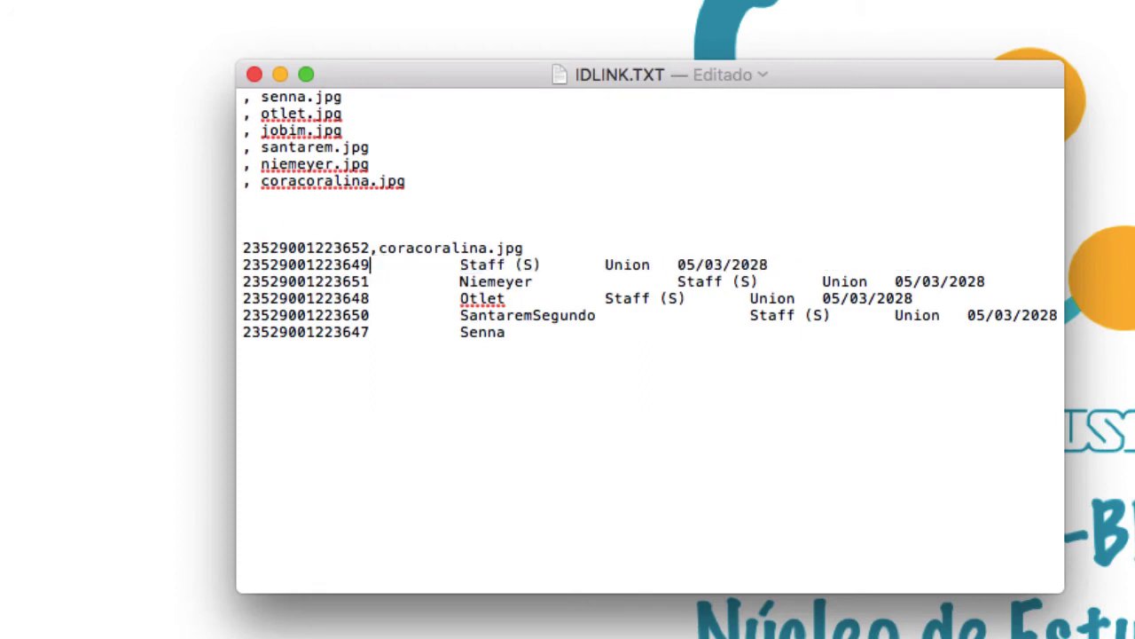
text(, jobim.)
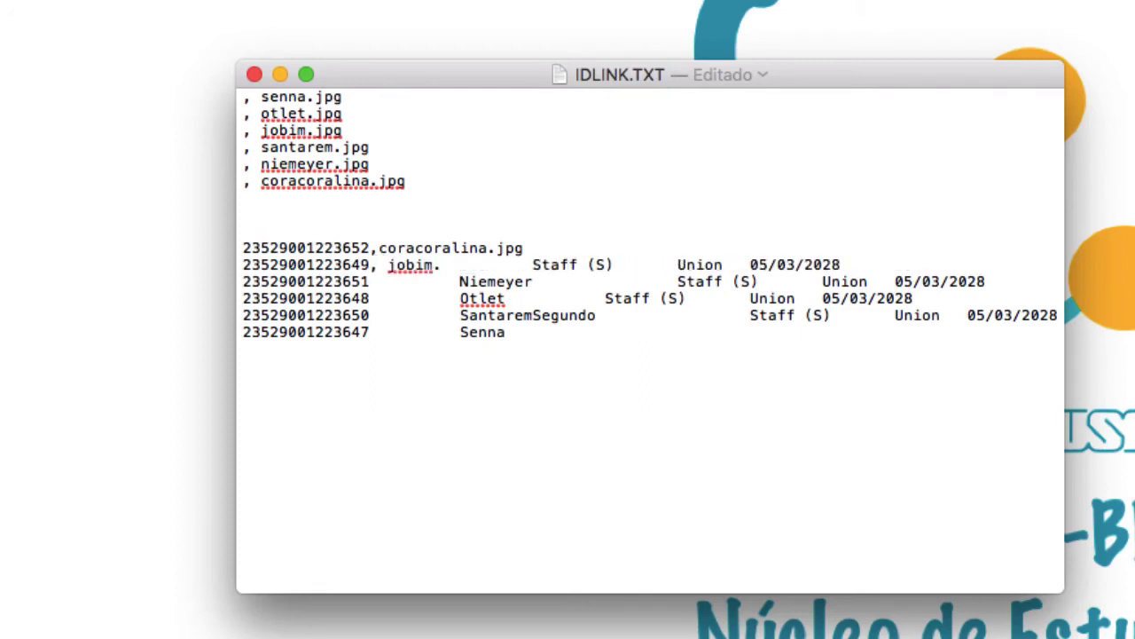
text(jpg)
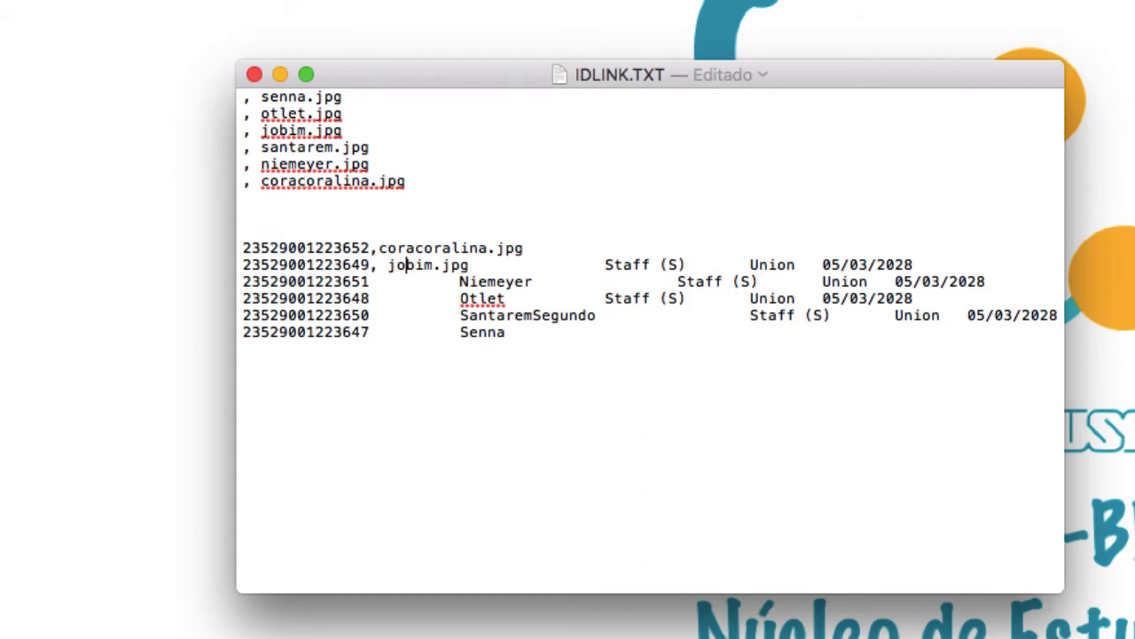
click(388, 265)
key(BackSpace)
click(471, 264)
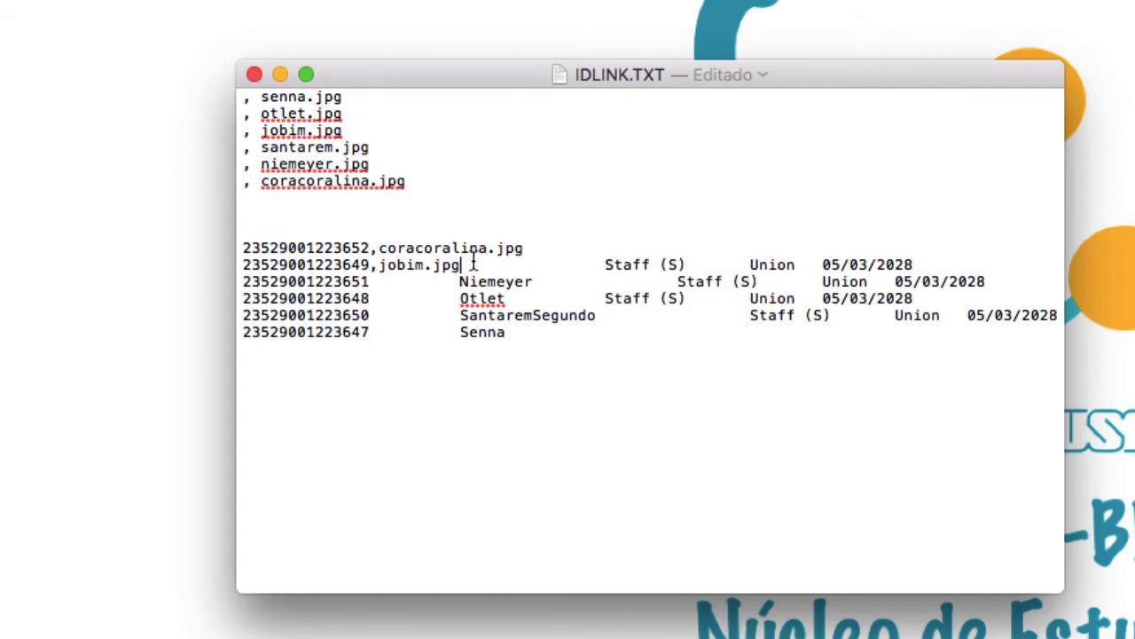
key(shift+super+Right)
key(BackSpace)
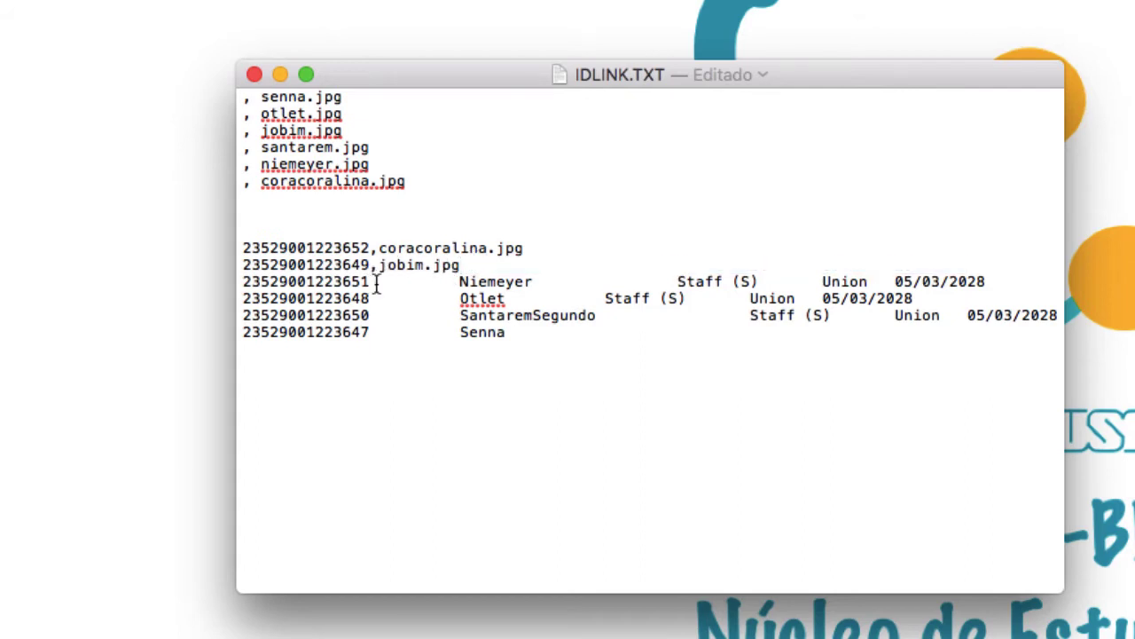
- Replace the surname Niemeyer after its card number with a comma and niemeyer.jpg, copying the file name from the image list
drag(380, 282, 535, 281)
key(BackSpace)
text(,)
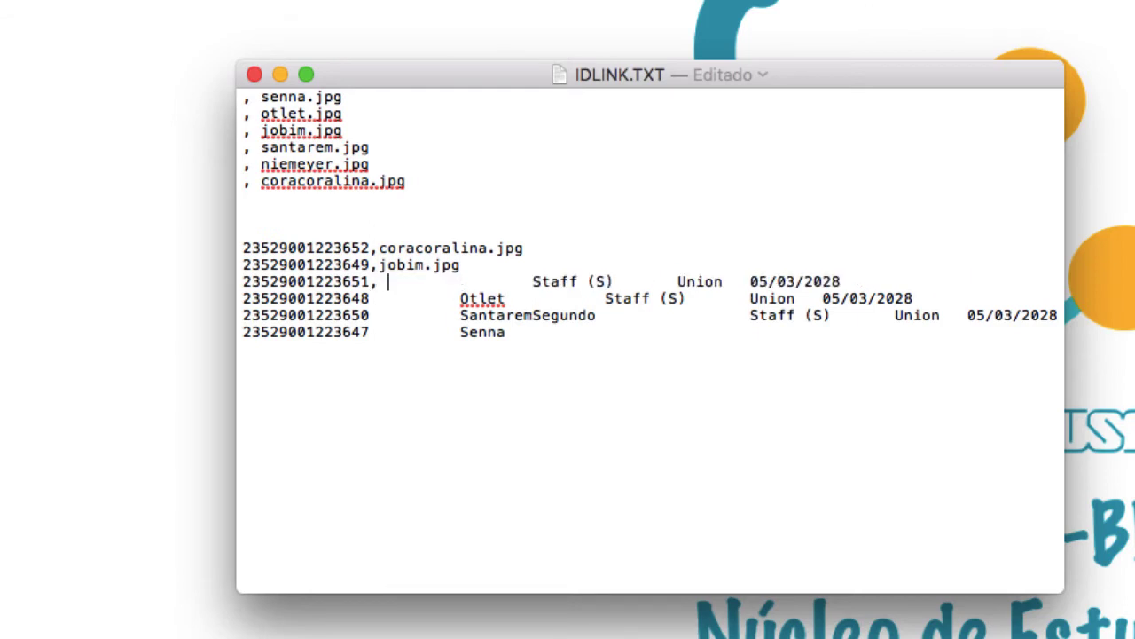
drag(370, 165, 258, 163)
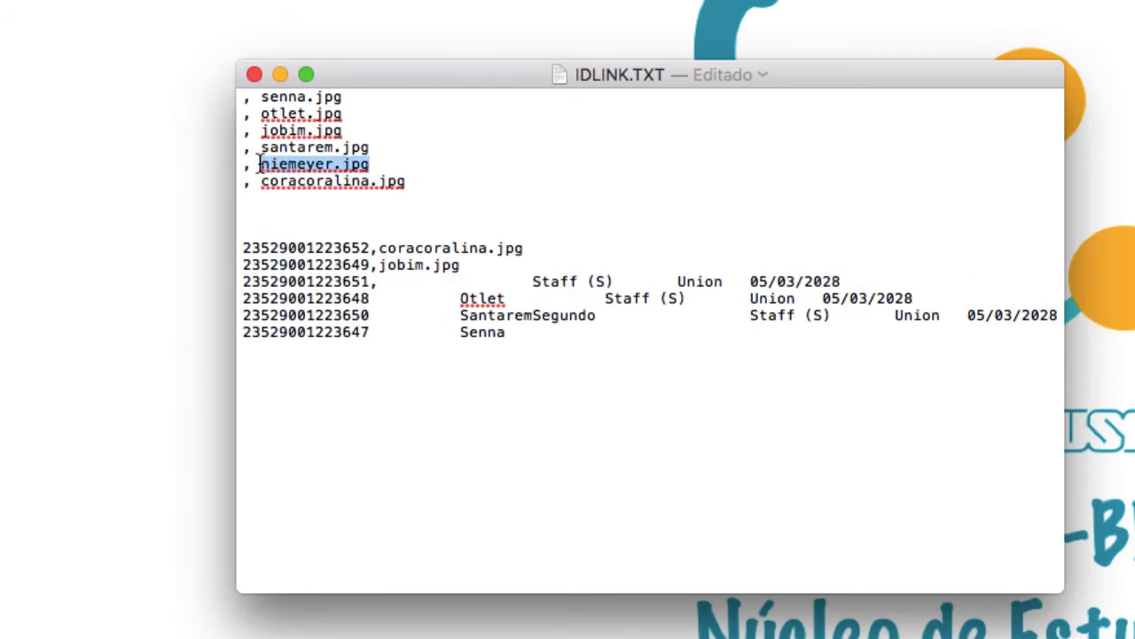
key(cmd+c)
click(408, 282)
key(Delete)
key(cmd+v)
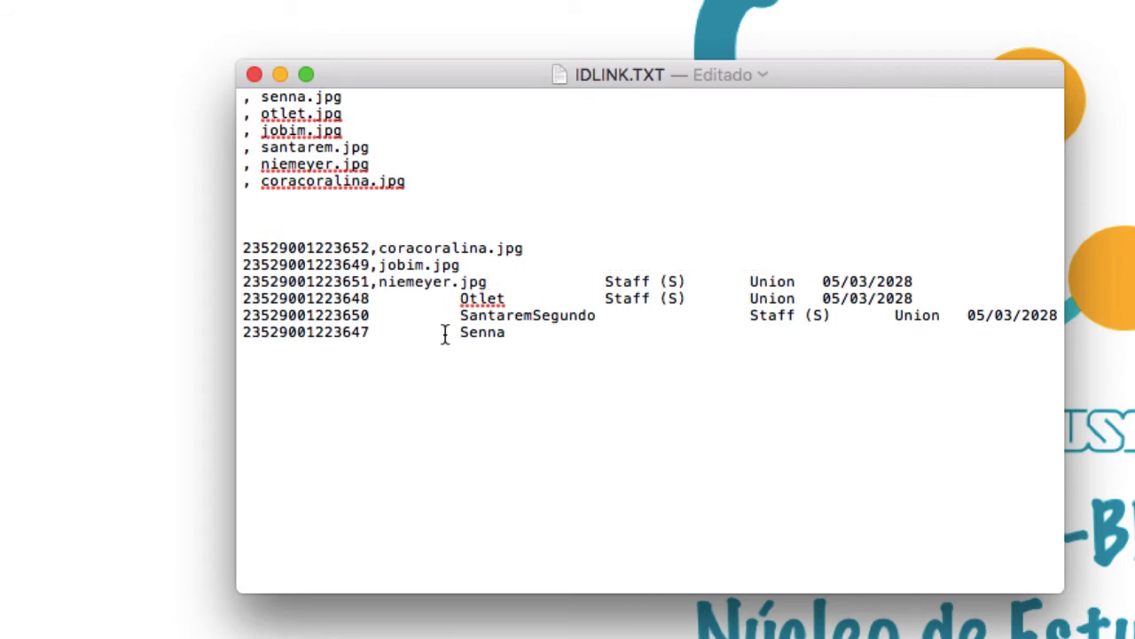
- Add a comma and otlet.jpg after the card number in the Otlet row, and delete the rest of that row
drag(344, 114, 260, 114)
click(386, 299)
text(,)
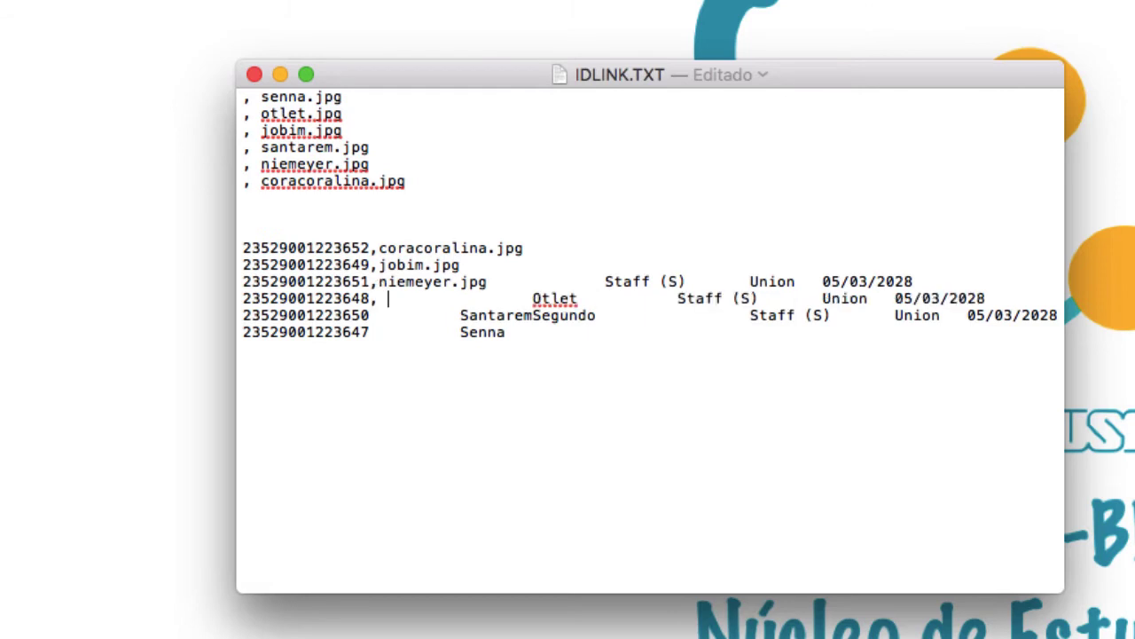
key(super+v)
drag(502, 305, 1060, 306)
key(BackSpace)
- Delete the category, library and expiry date left after niemeyer.jpg in its row
click(488, 281)
drag(488, 281, 967, 281)
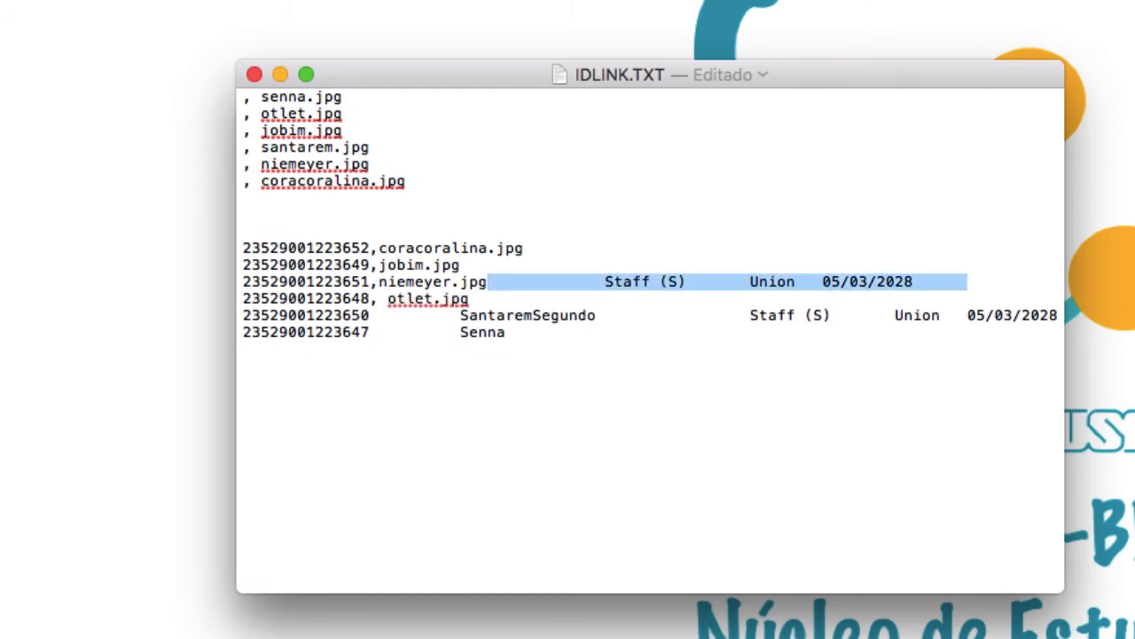
key(BackSpace)
- Add a comma and santarem.jpg after the card number in the SantaremSegundo row, and delete the leftover patron data from that row
click(479, 299)
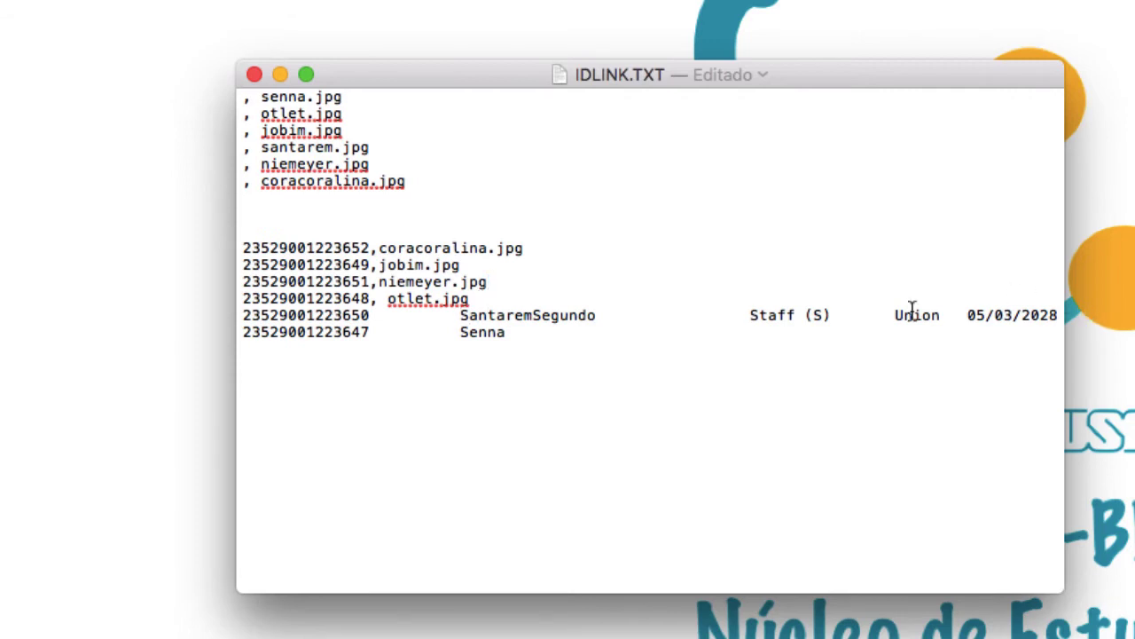
key(BackSpace)
key(BackSpace)
key(BackSpace)
text(, santarem.jpg)
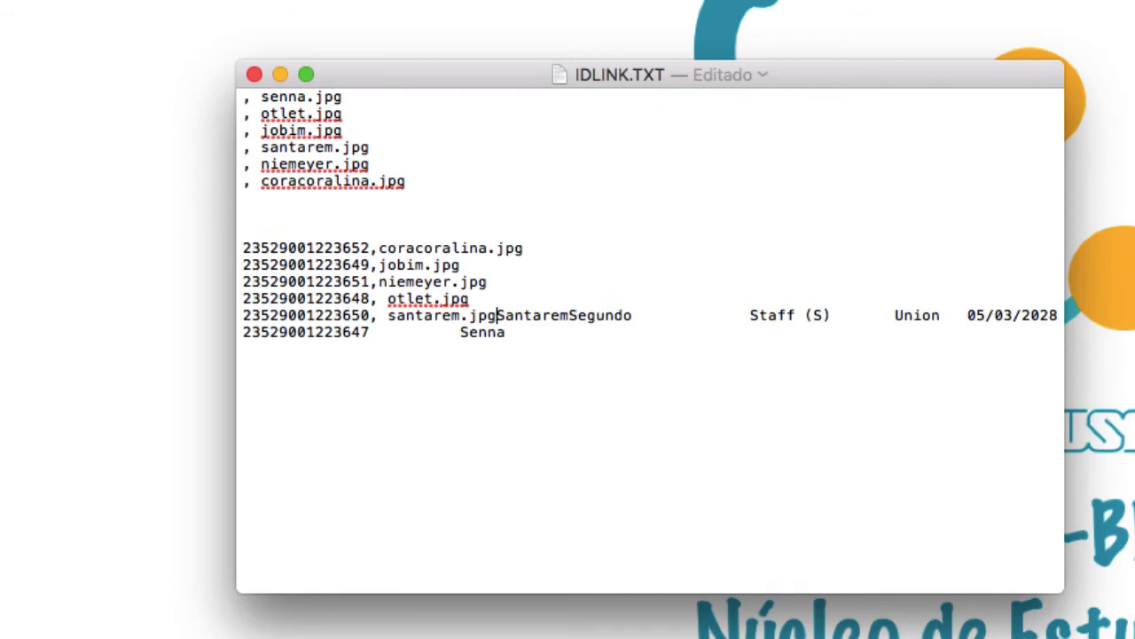
key(Return)
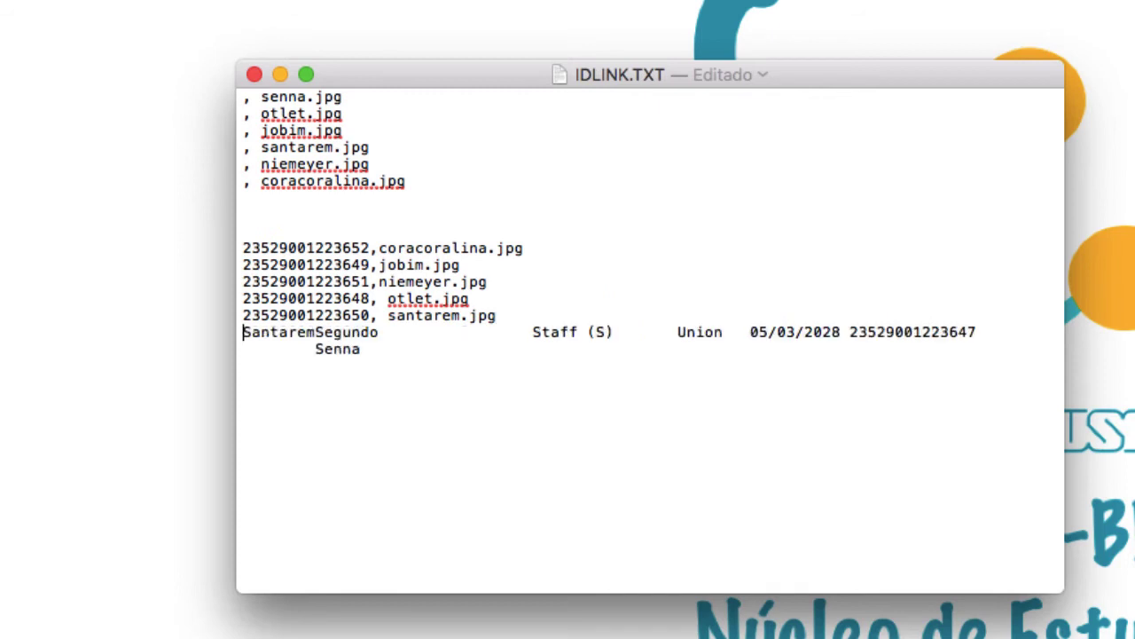
click(848, 332)
key(shift+super+Left)
key(BackSpace)
- Replace the surname Senna in the last row with a comma and senna.jpg after the card number
click(524, 332)
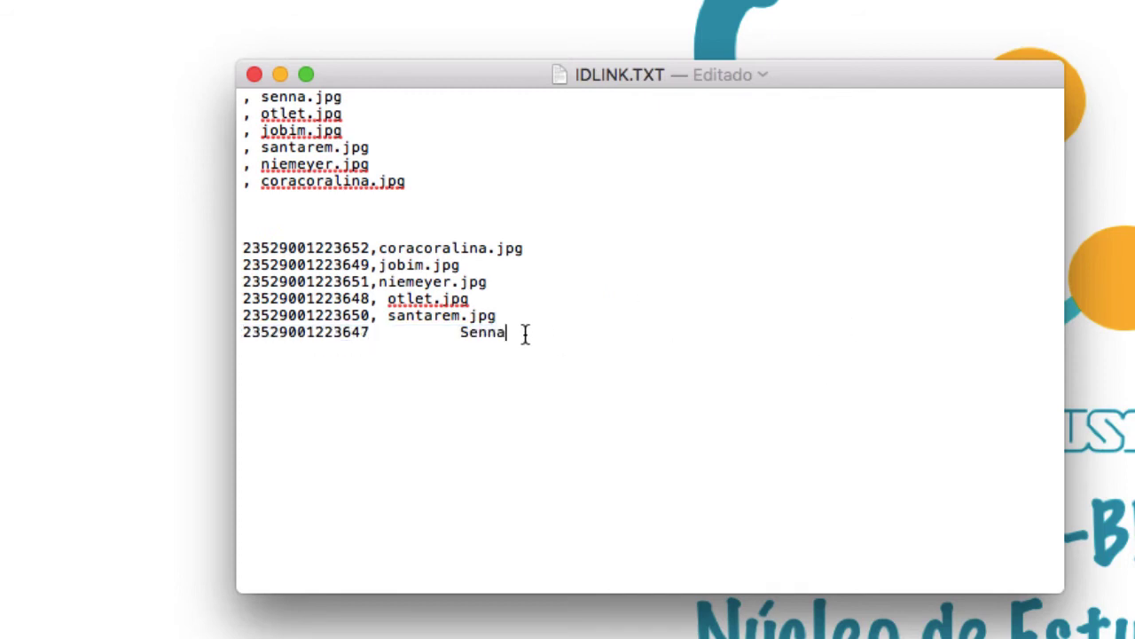
key(BackSpace)
key(BackSpace)
key(BackSpace)
key(BackSpace)
key(BackSpace)
key(BackSpace)
text(, senna.jpg)
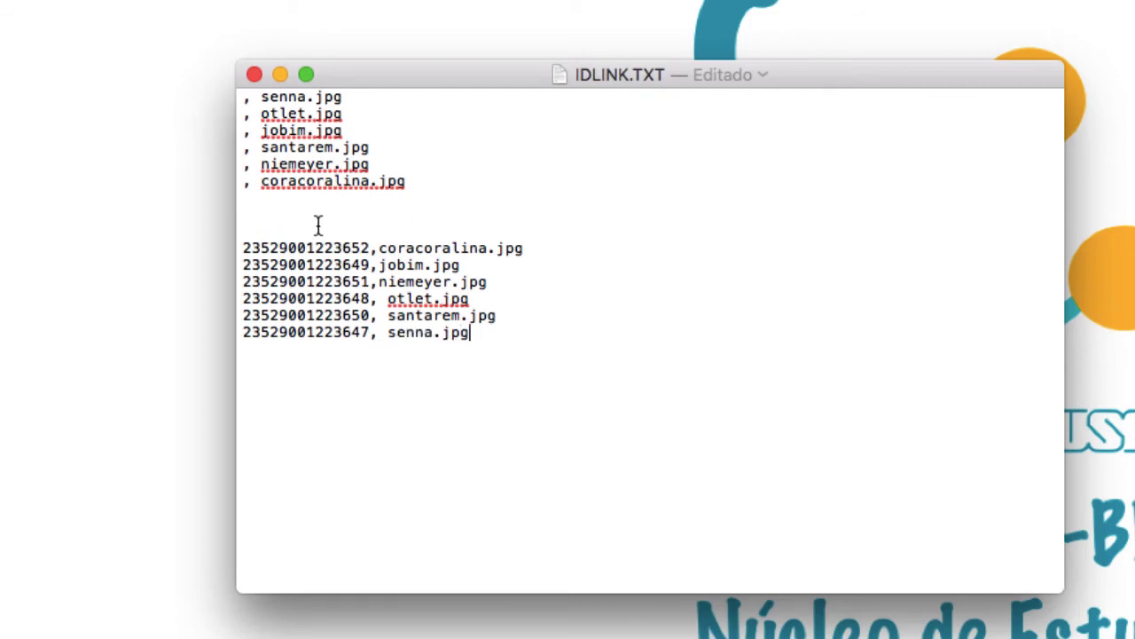
- Delete the original list of image names and the blank lines above the first card number row
drag(317, 225, 190, 83)
key(BackSpace)
key(BackSpace)
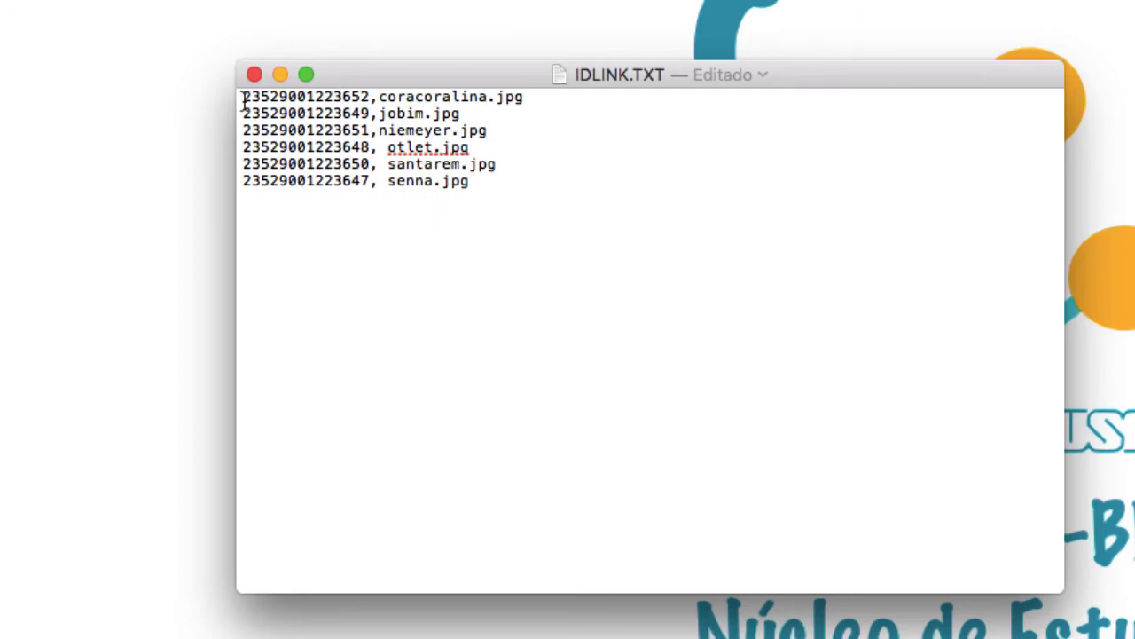
- Remove the space after the comma in the otlet.jpg, santarem.jpg and senna.jpg rows, and save IDLINK.TXT
drag(244, 96, 532, 100)
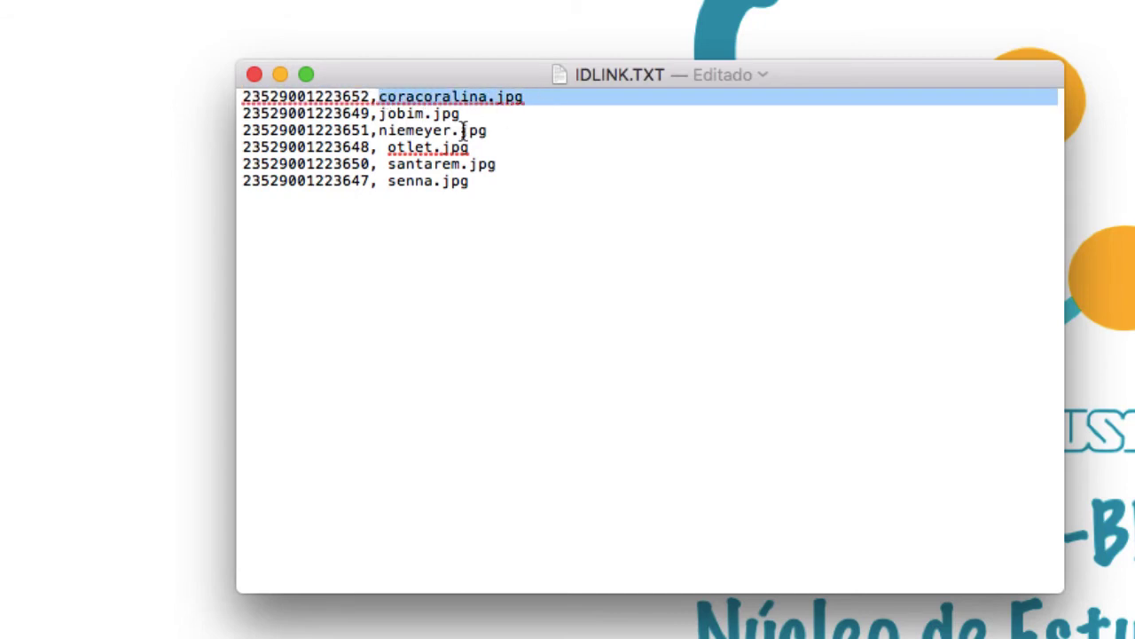
click(388, 160)
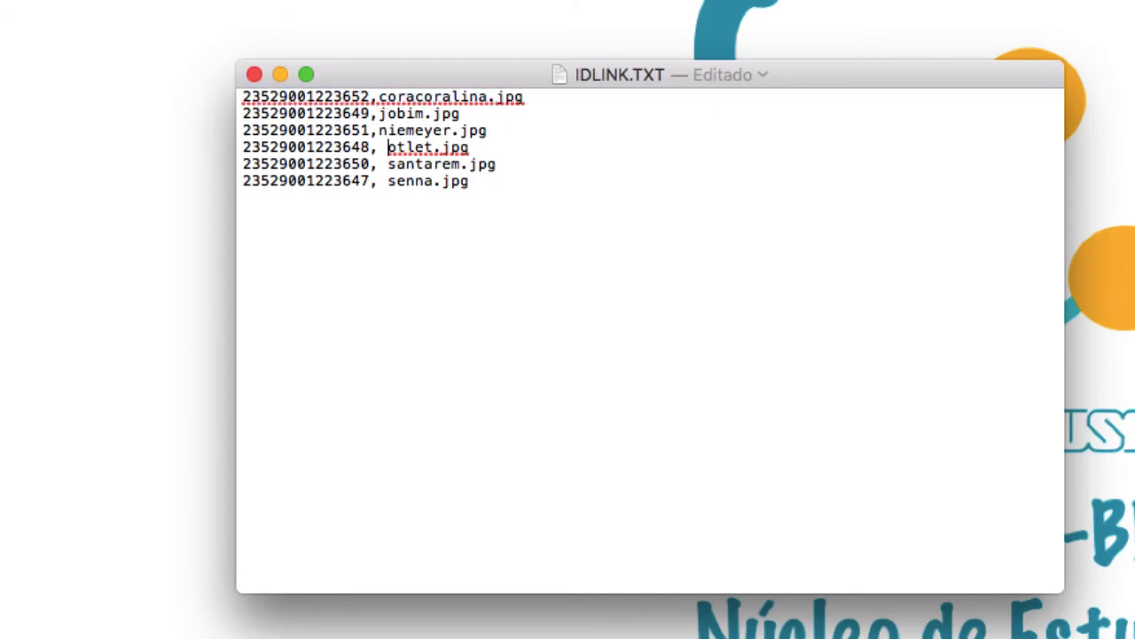
key(BackSpace)
key(BackSpace)
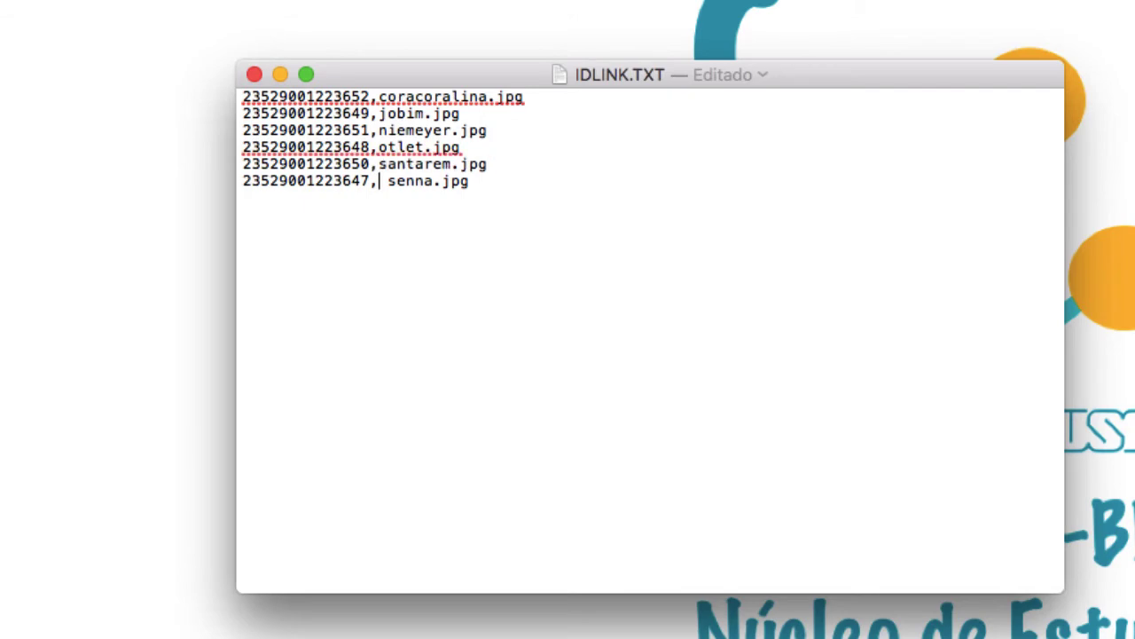
key(Delete)
click(158, 9)
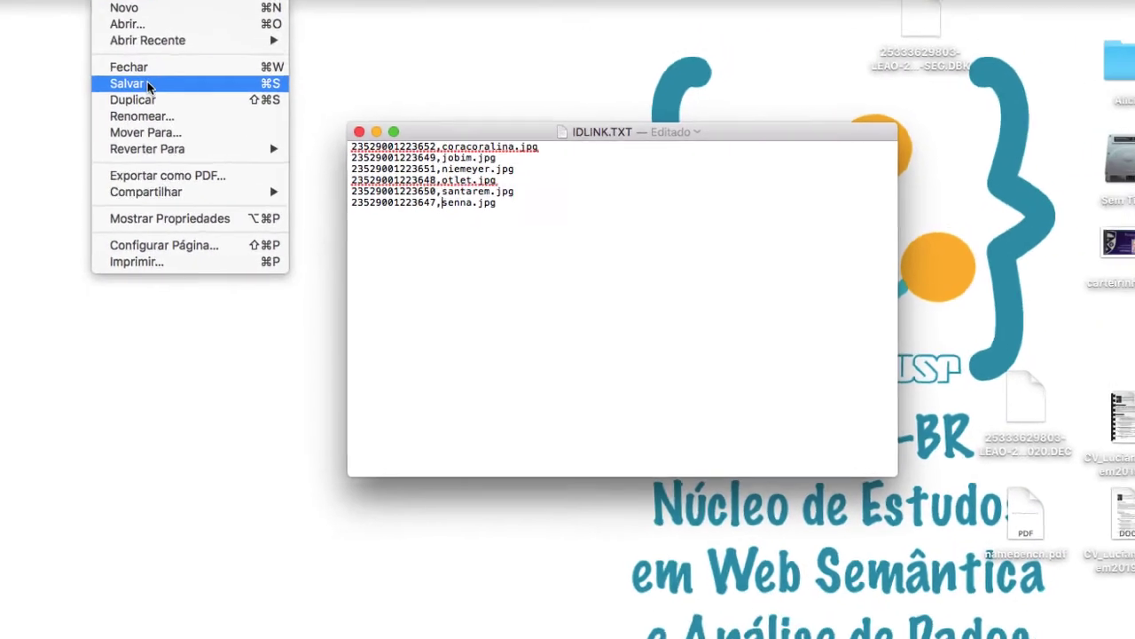
click(181, 98)
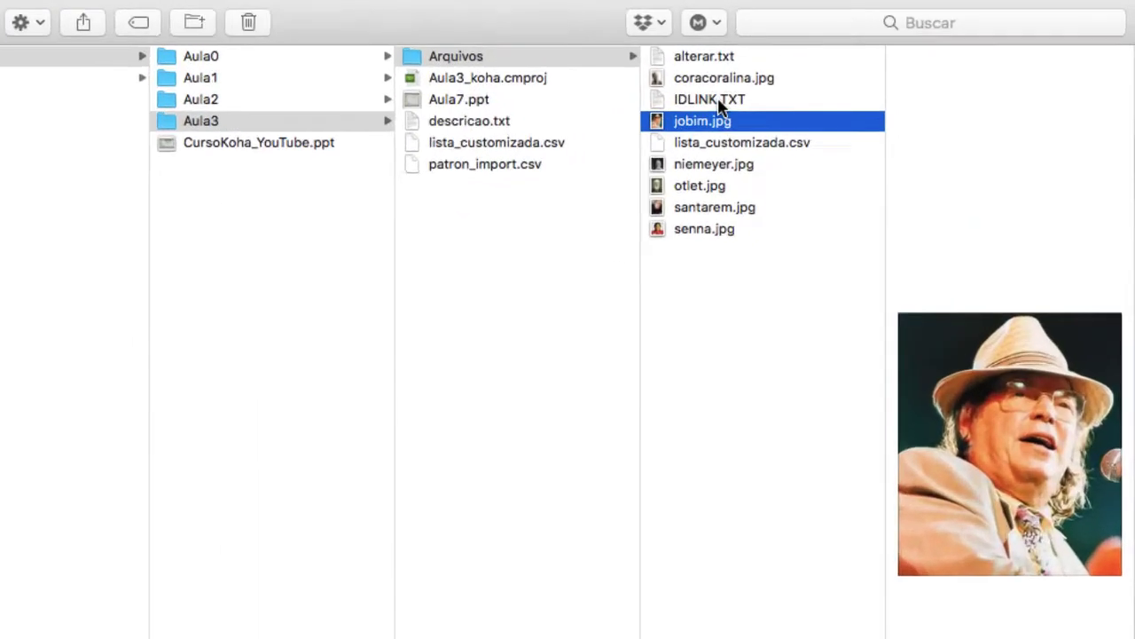
- Compress IDLINK.TXT together with the six patron photos in the Arquivos folder into one zip archive
click(862, 66)
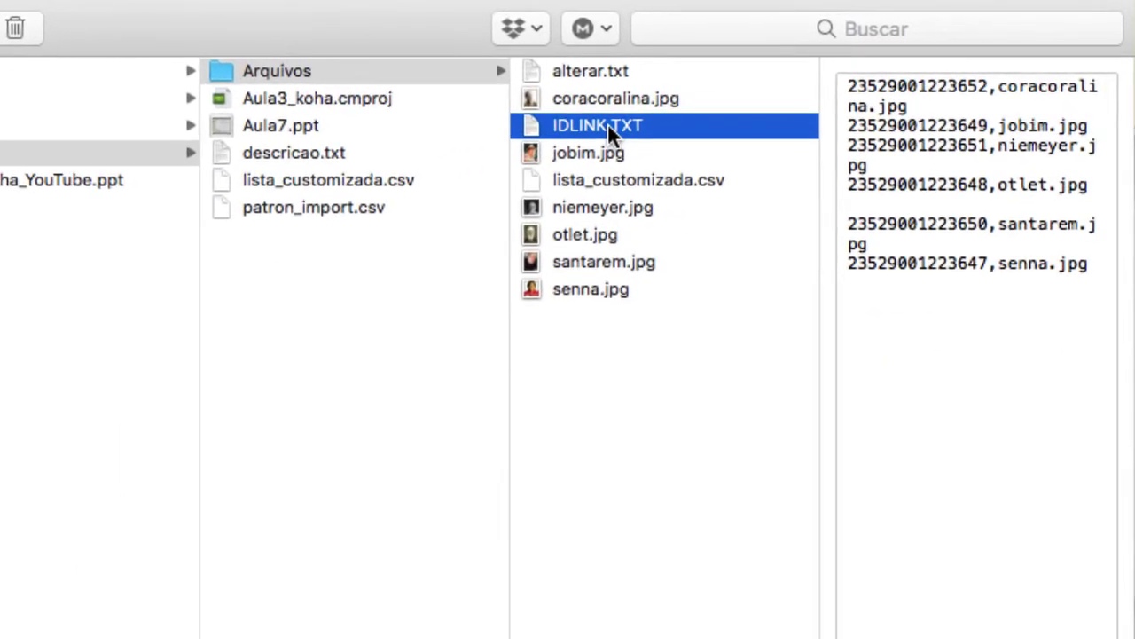
click(666, 98)
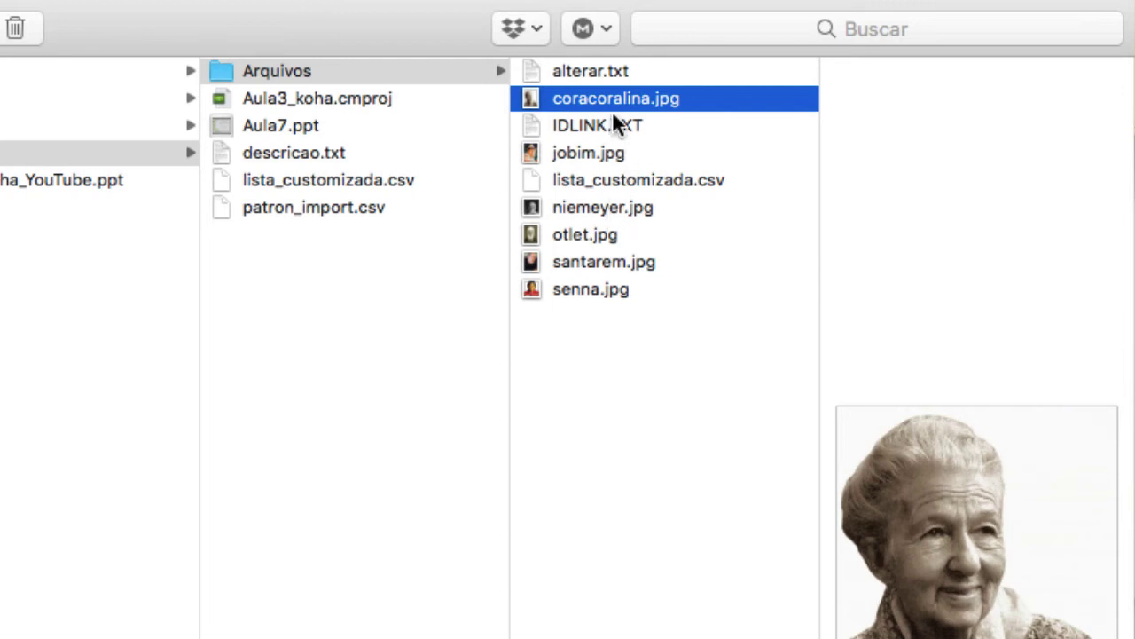
shift+click(608, 126)
shift+click(603, 152)
super+click(593, 210)
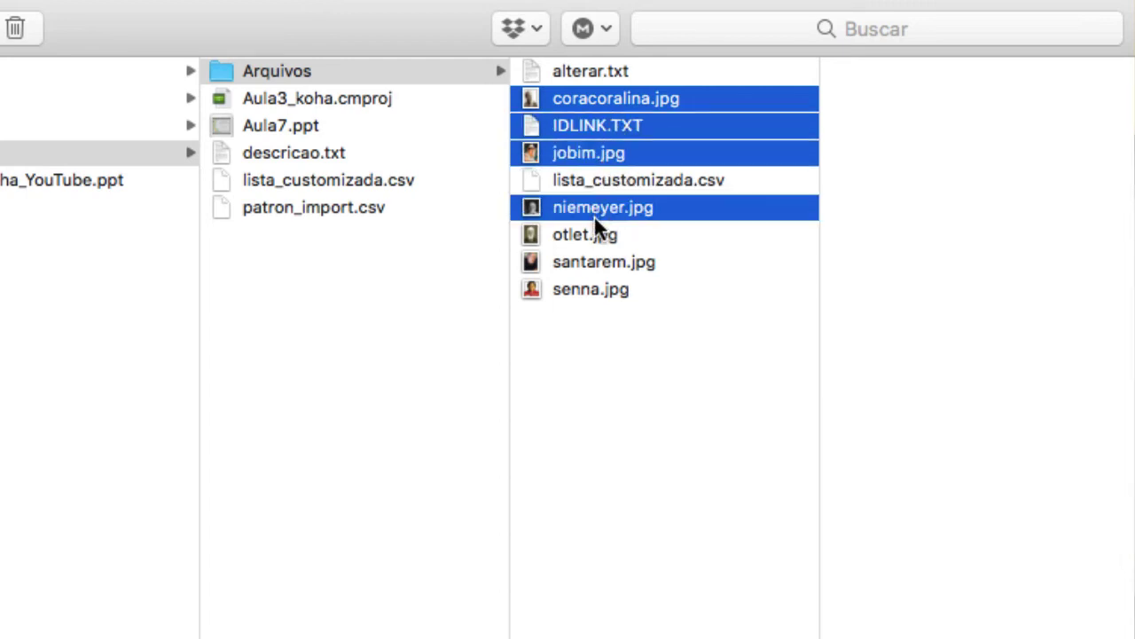
super+click(593, 232)
super+click(592, 262)
super+click(593, 289)
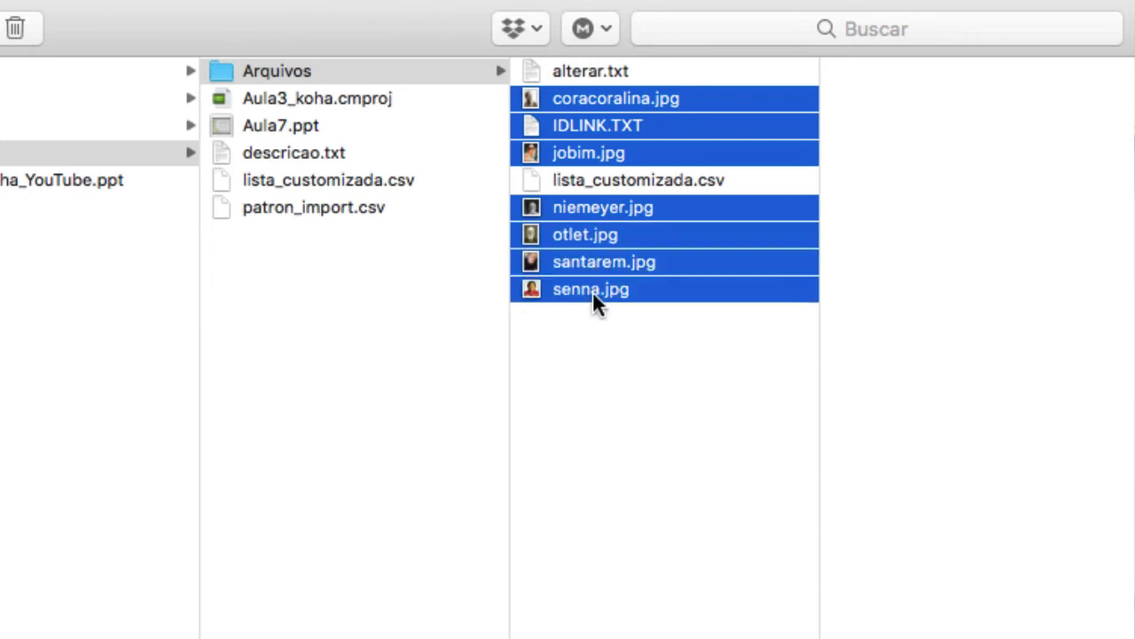
right_click(609, 131)
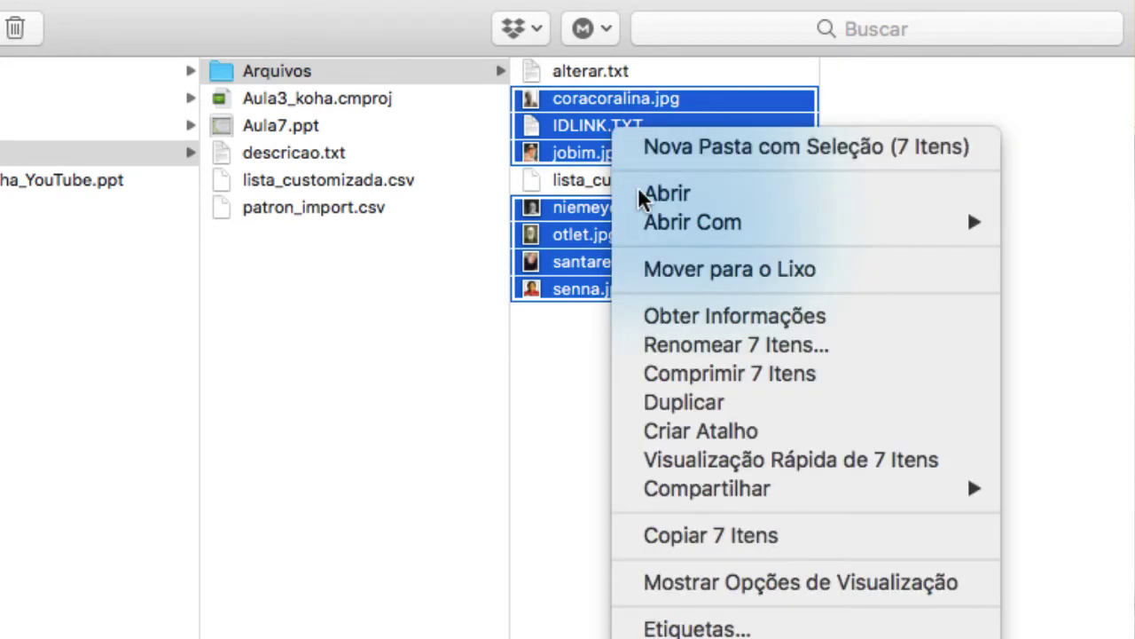
click(695, 375)
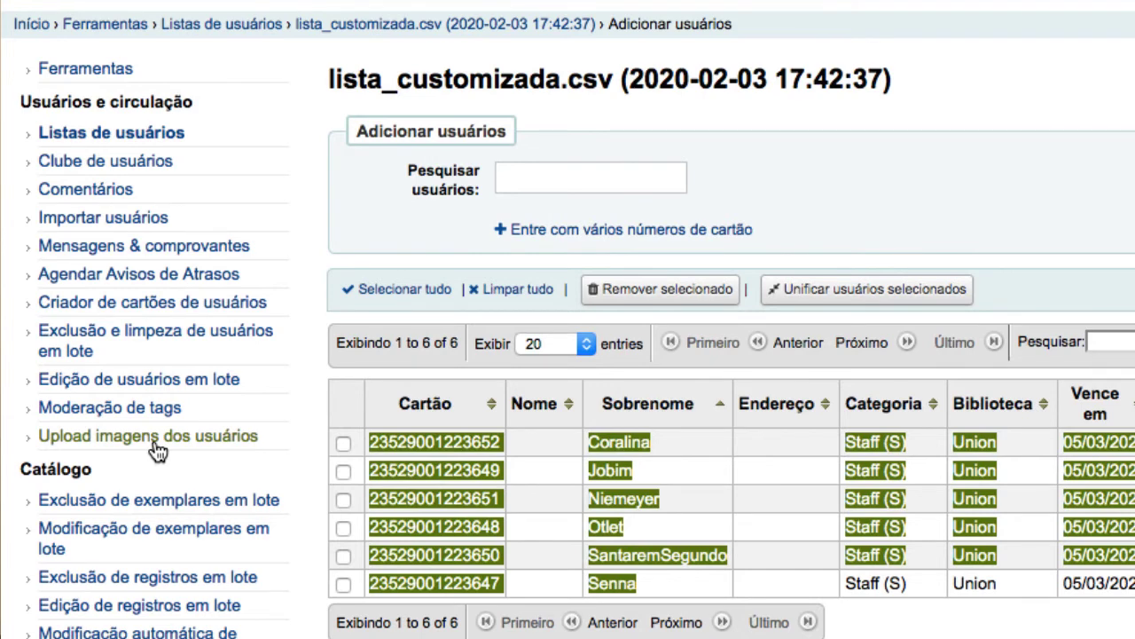
- Upload Arquivo Comprimido.zip as a zip file of patron images in Koha and review the import results
click(153, 438)
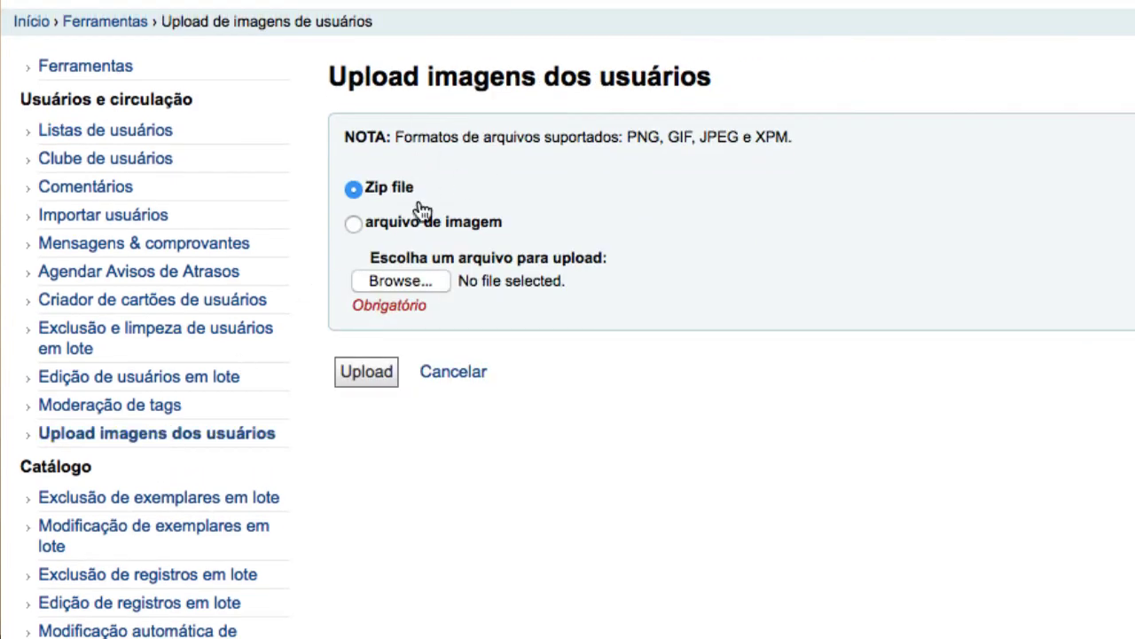
click(410, 282)
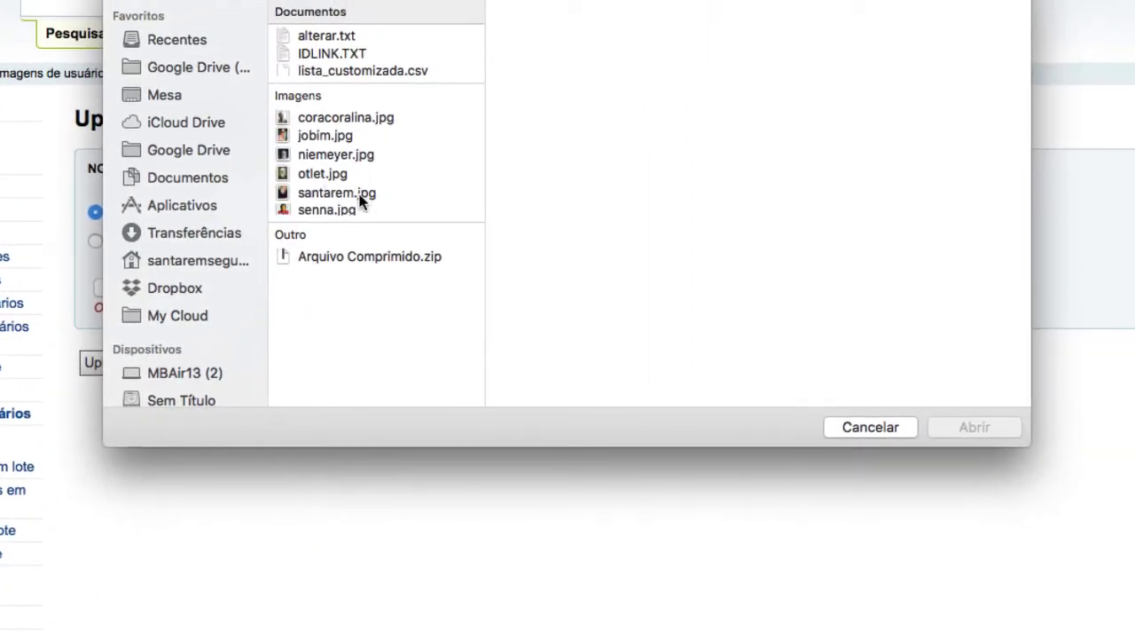
click(363, 263)
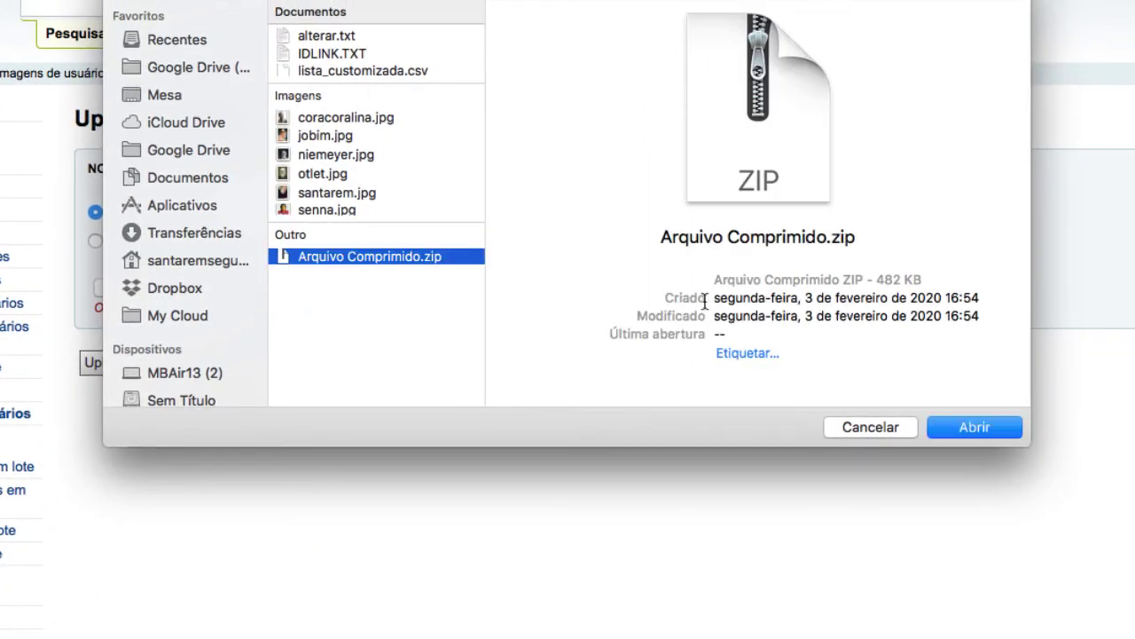
click(999, 436)
click(999, 436)
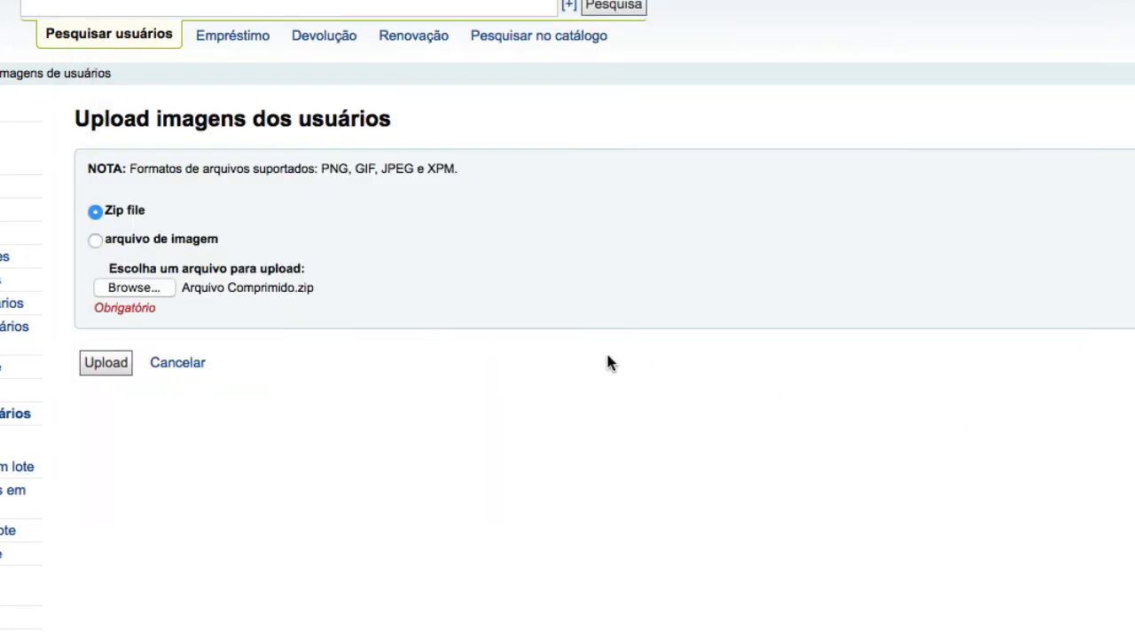
click(105, 362)
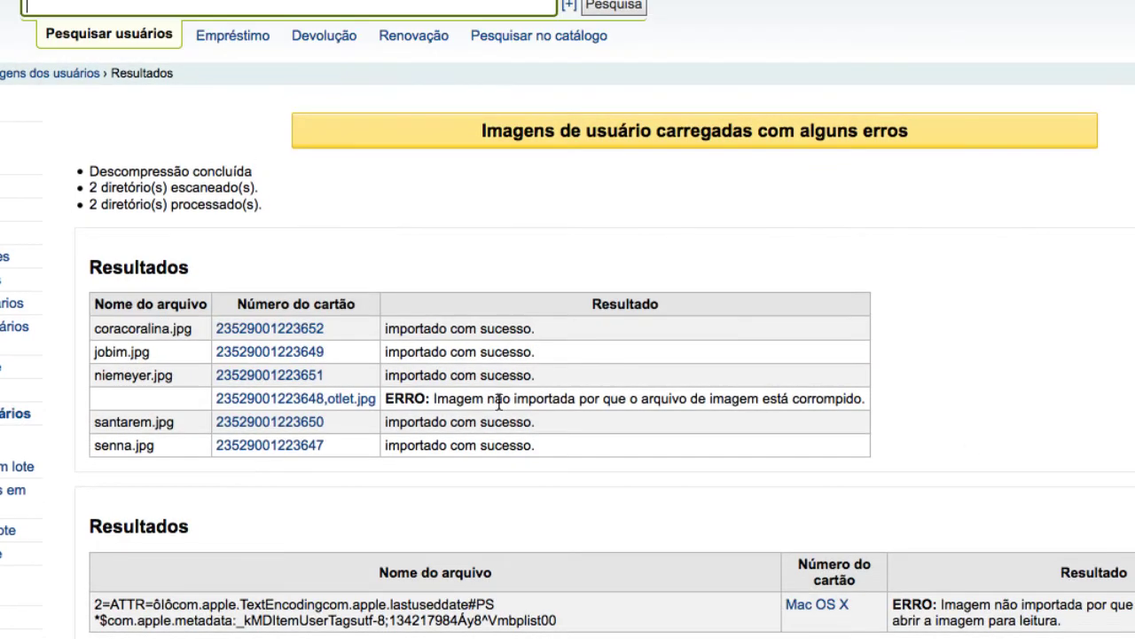
scroll(446, 344, down, 1)
scroll(446, 338, down, 1)
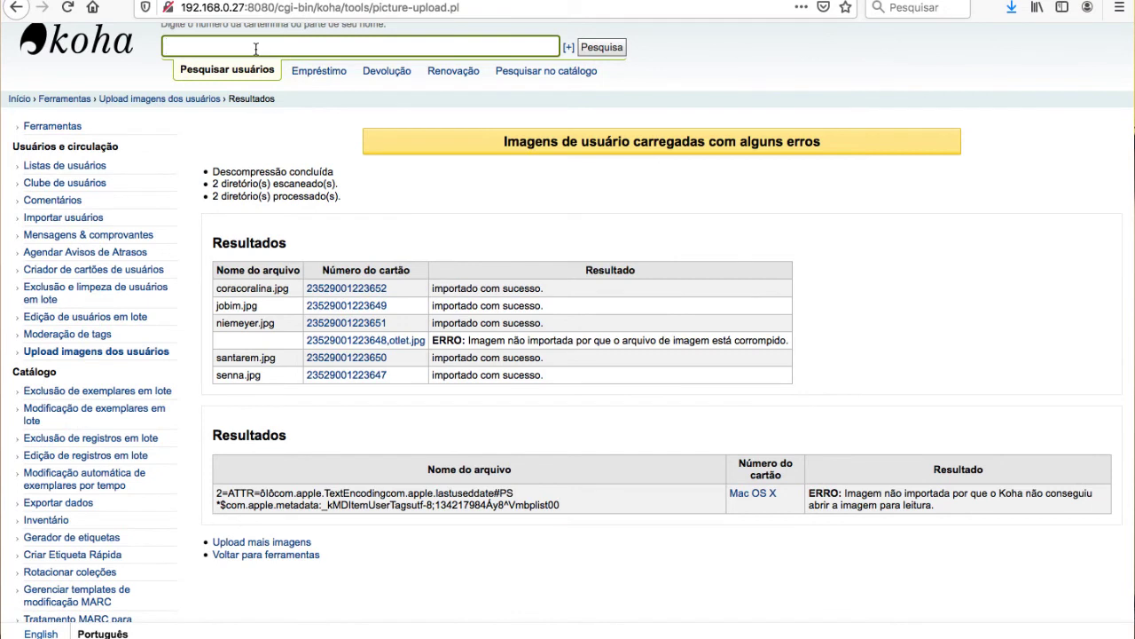
- Search the patrons for senna and check the photo on the record, and search for coralina as well
text(senna)
key(Return)
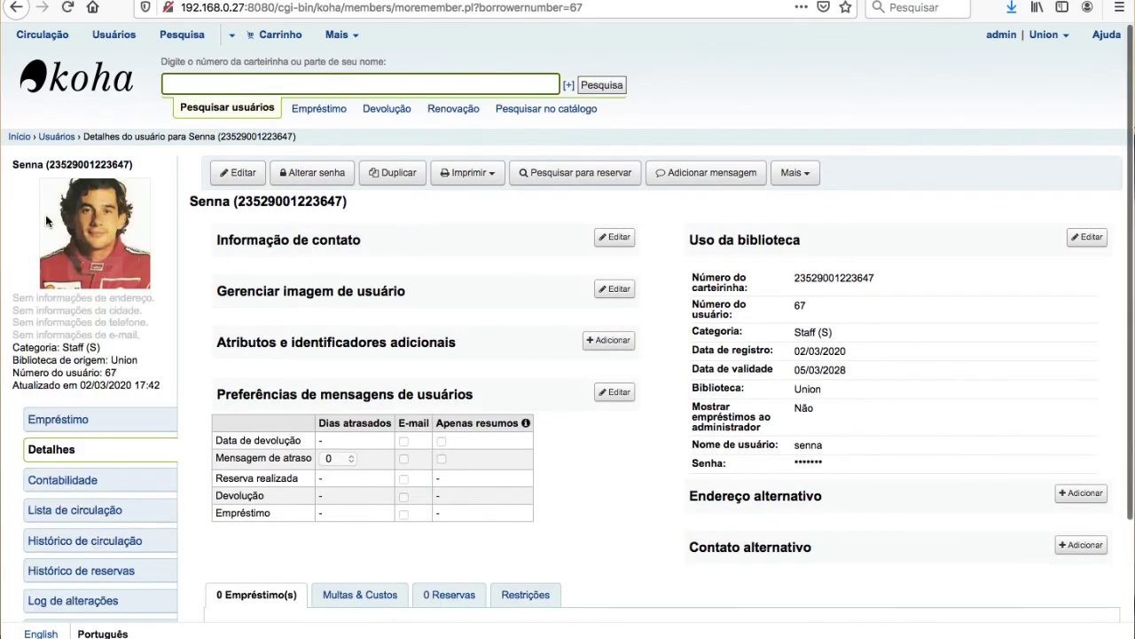
mouse_move(105, 217)
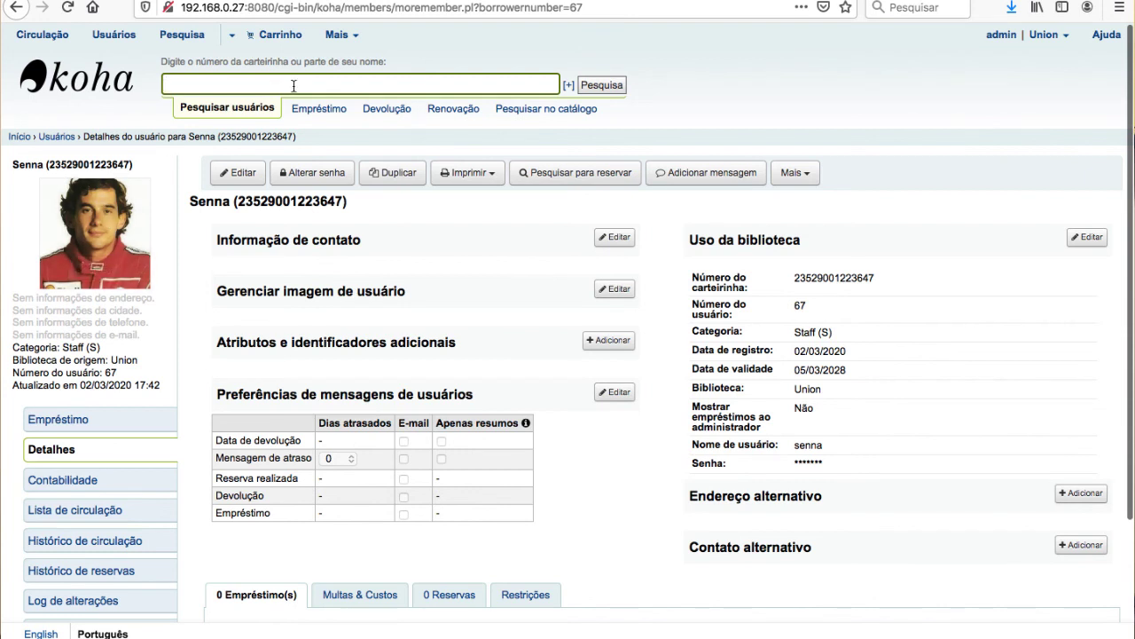
text(coralina)
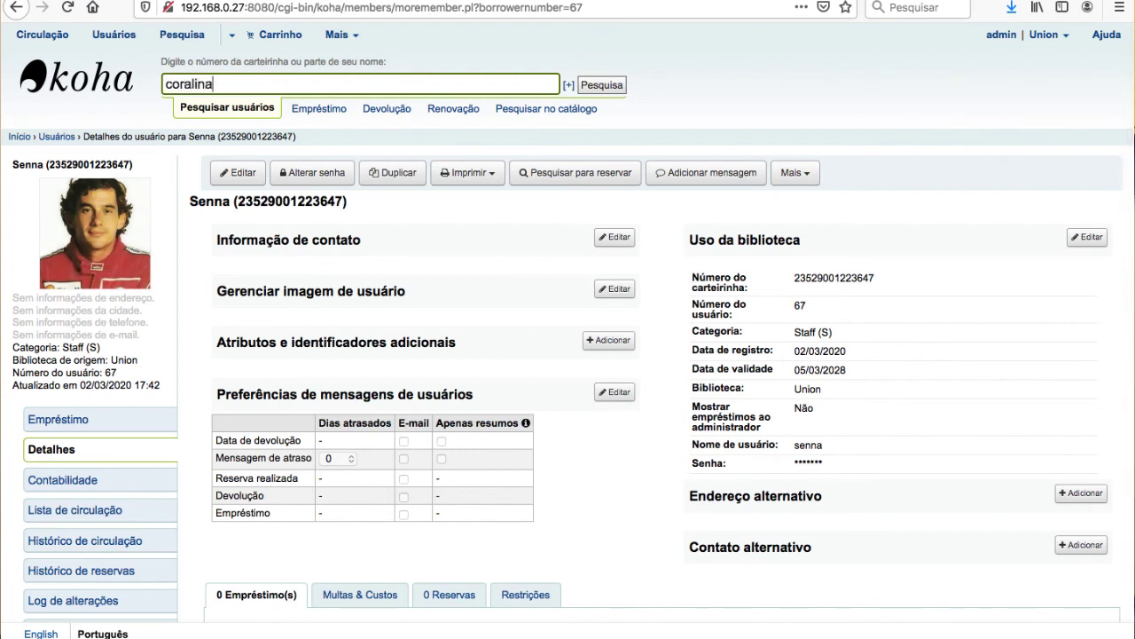
key(Return)
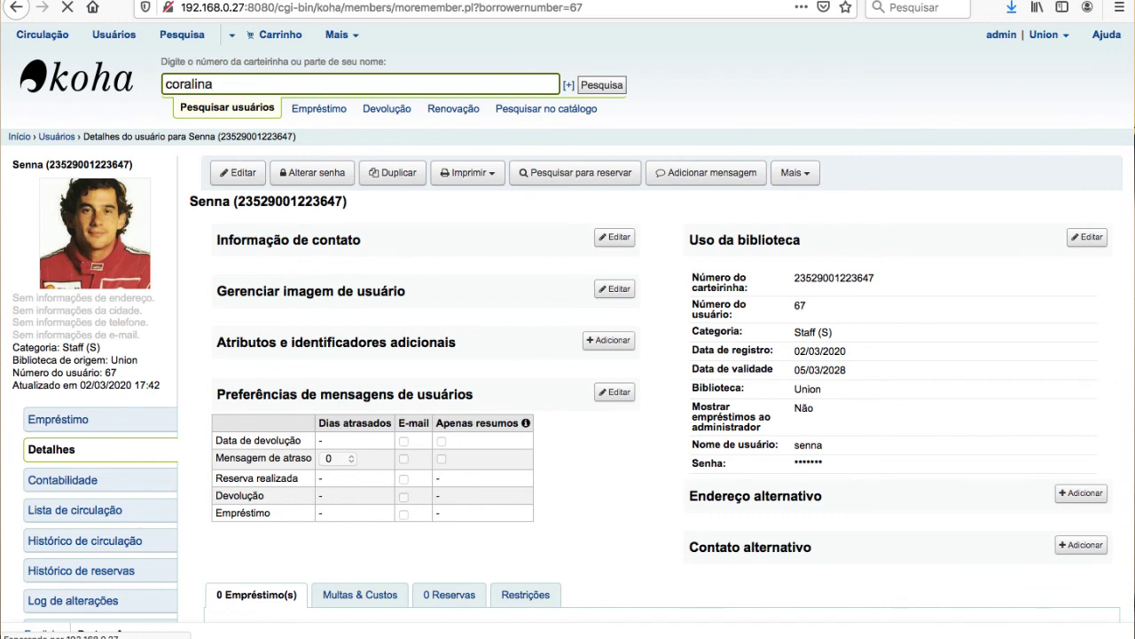